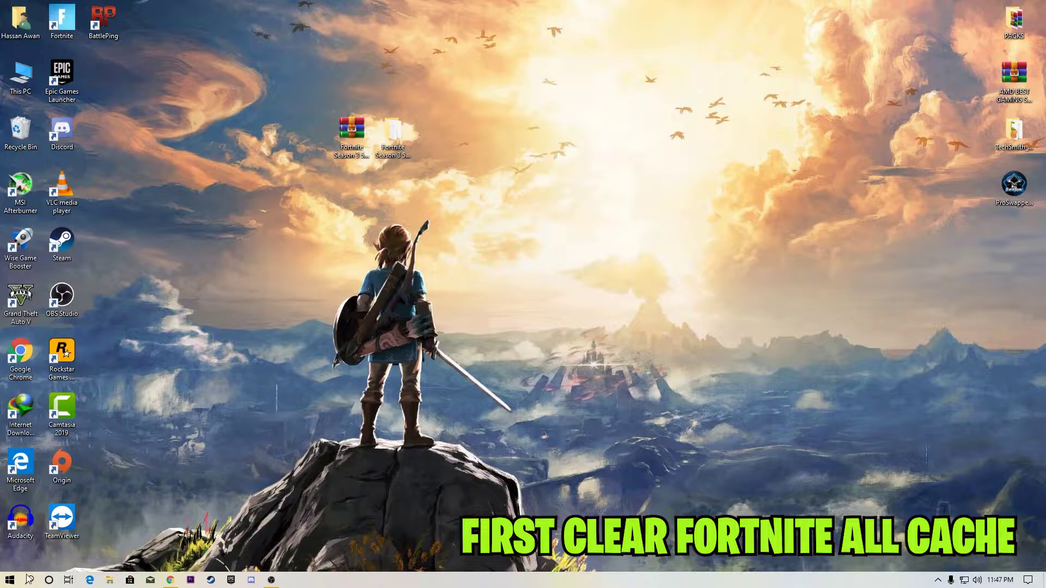
Open the roaming application data folder by running %appdata% from the Run dialog
{"action": "left_click", "coordinate": [28, 578]}
{"action": "type", "text": "run"}
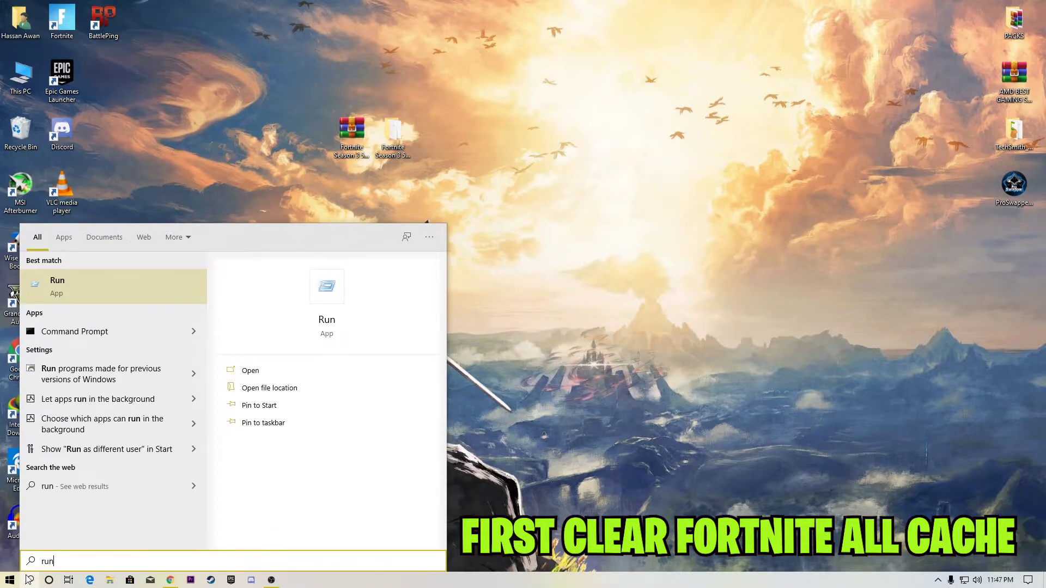
{"action": "key", "text": "Return"}
{"action": "type", "text": "%"}
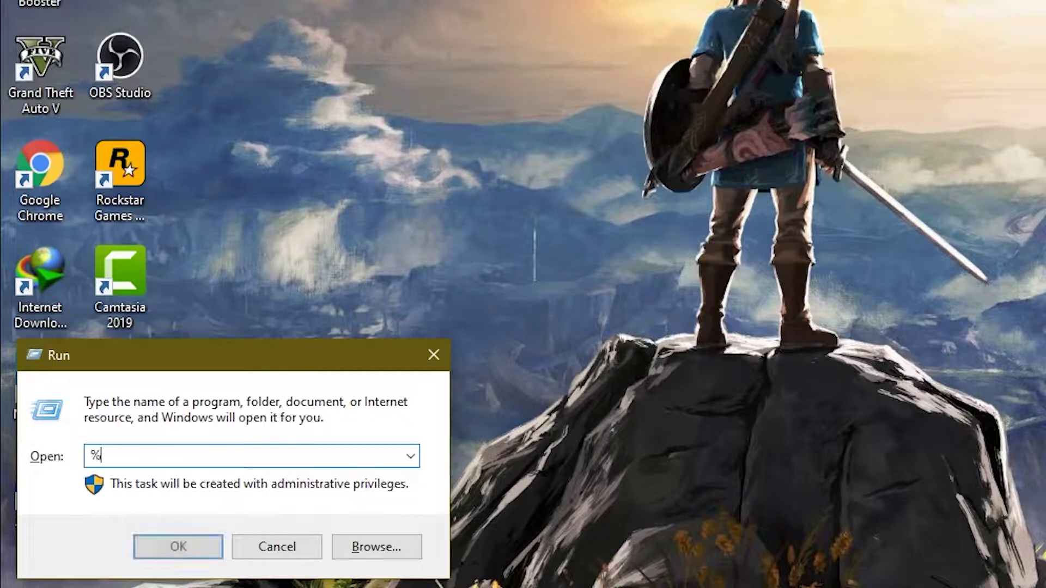
{"action": "type", "text": "appdata%"}
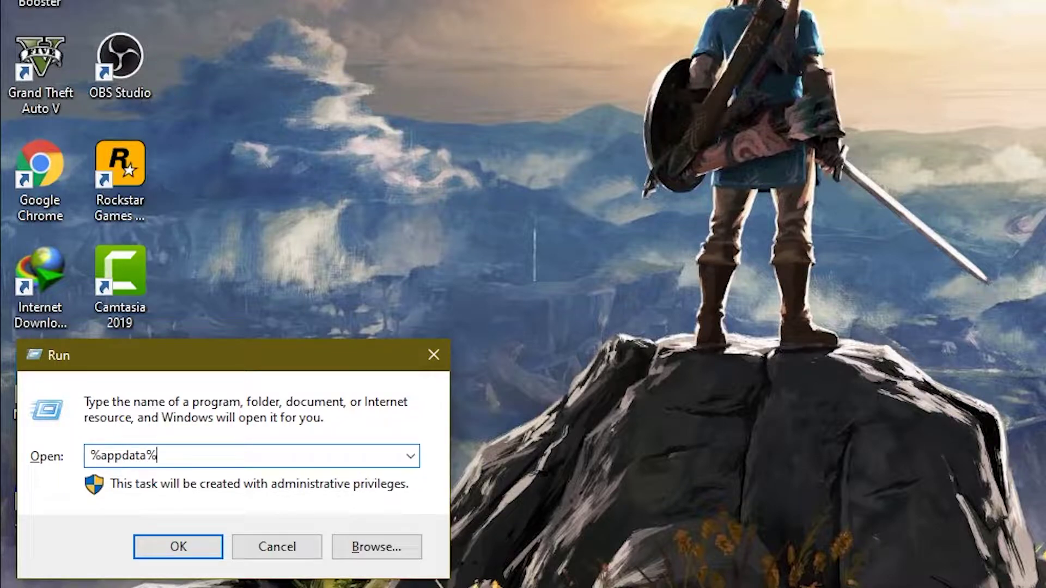
{"action": "left_click", "coordinate": [193, 547]}
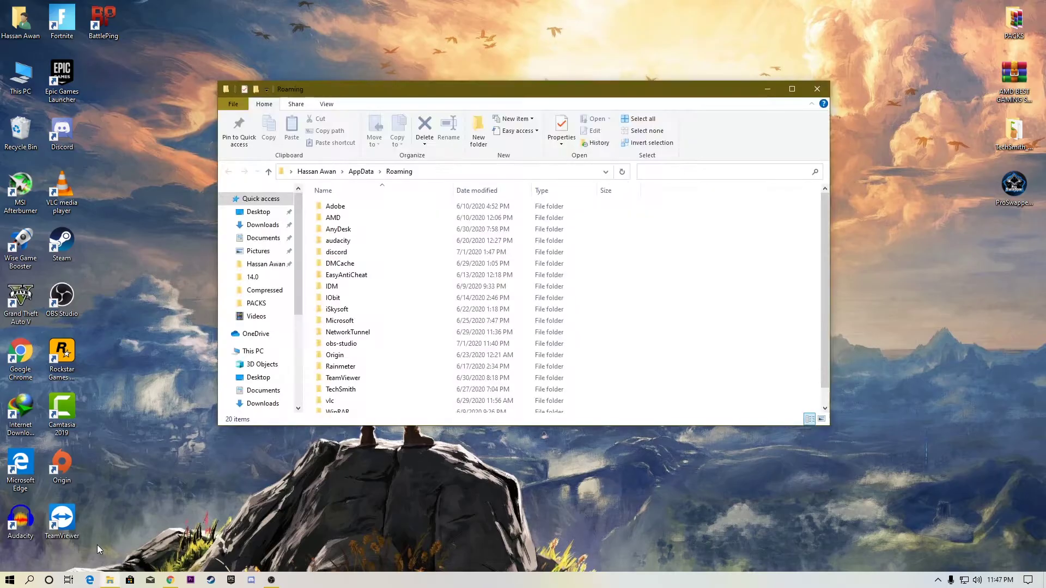
Maximize the file window and open the AppData\Local\FortniteGame\Saved folder
{"action": "left_click", "coordinate": [361, 172]}
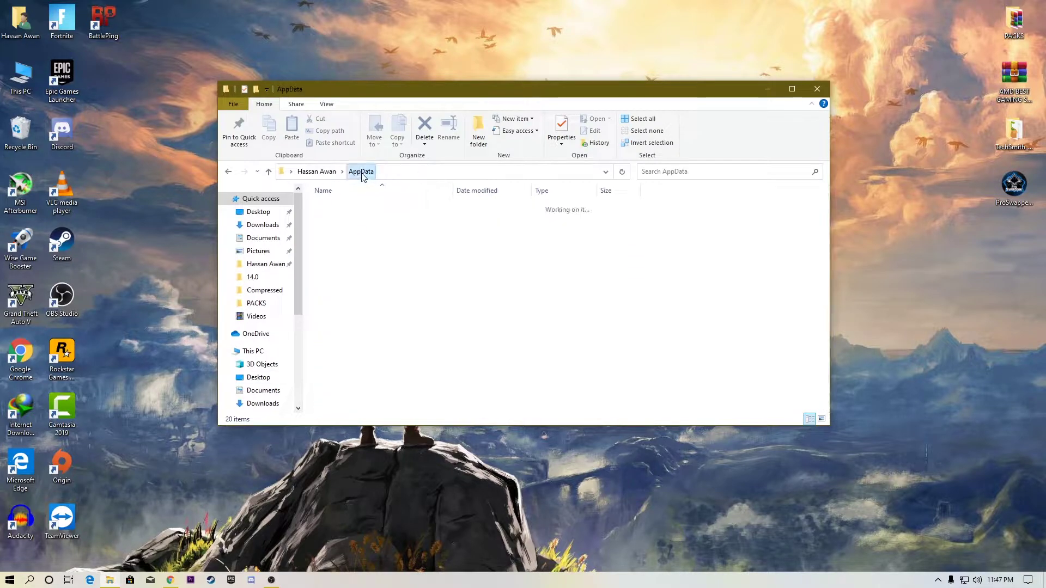
{"action": "left_click", "coordinate": [792, 89]}
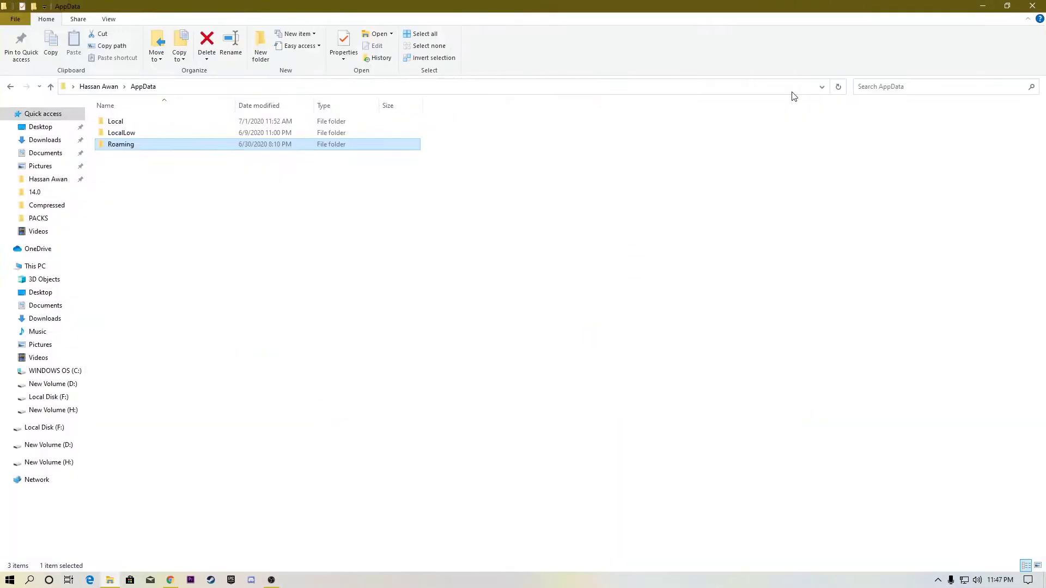
{"action": "double_click", "coordinate": [112, 122]}
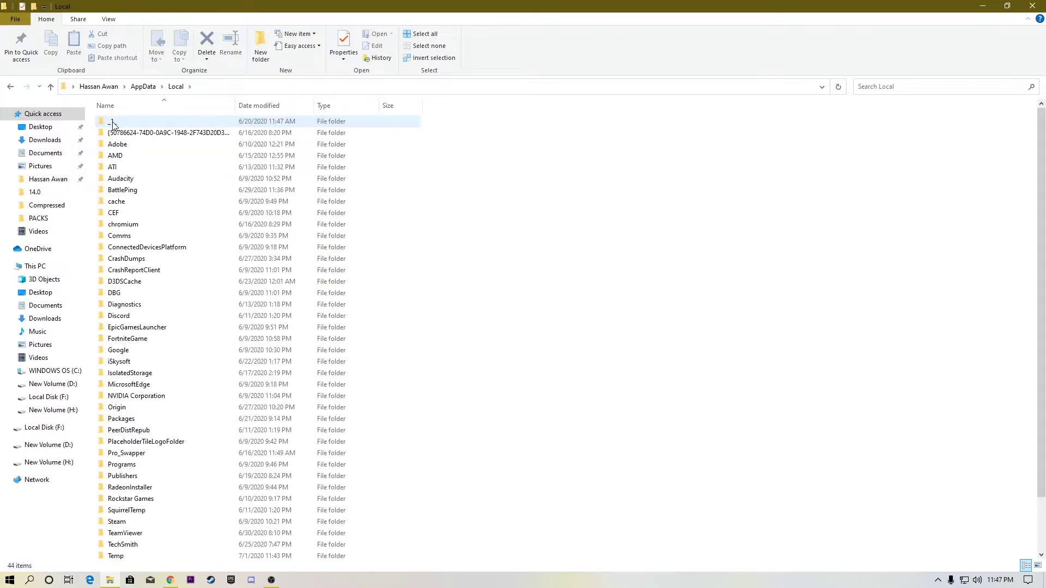
{"action": "scroll", "coordinate": [126, 186], "scroll_direction": "down", "scroll_amount": 2}
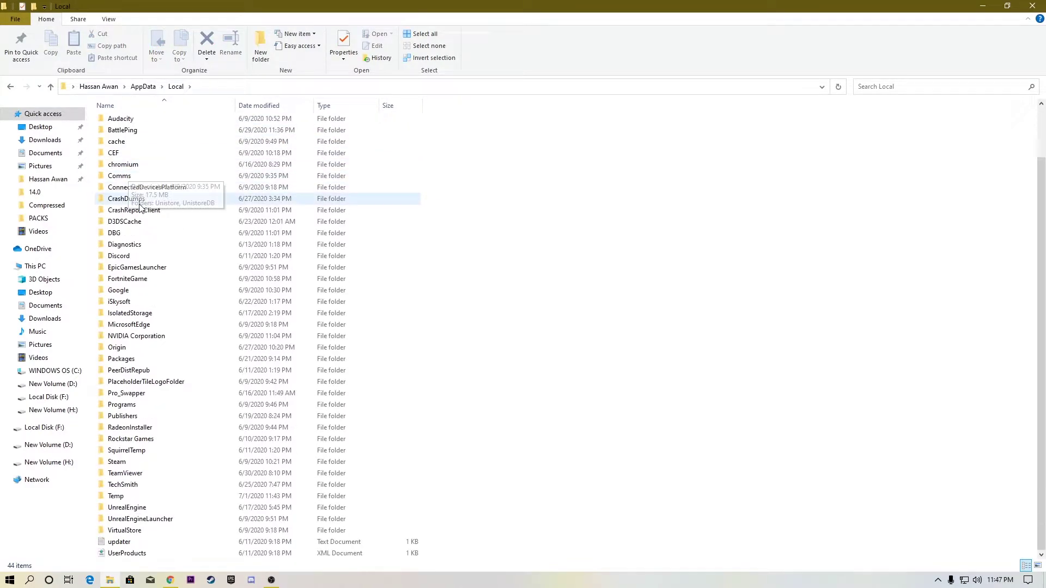
{"action": "double_click", "coordinate": [140, 283]}
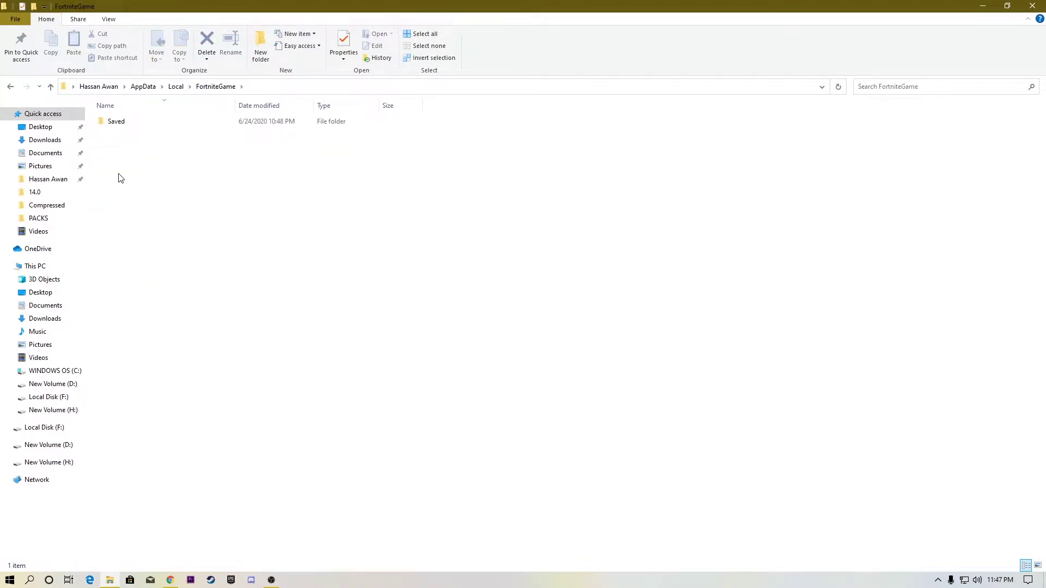
{"action": "double_click", "coordinate": [122, 125]}
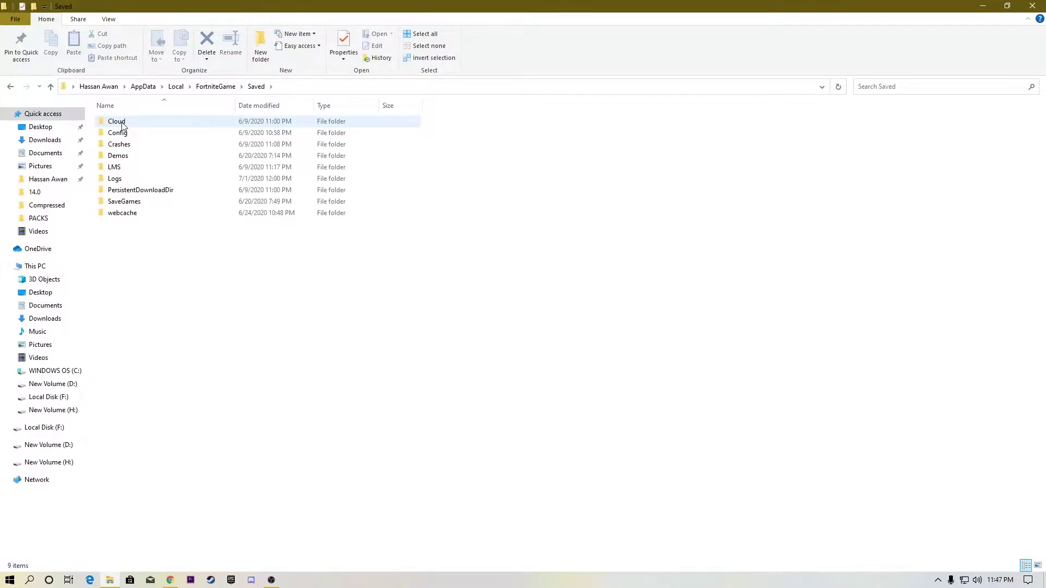
Delete everything inside the Crashes folder and return to the Saved folder
{"action": "double_click", "coordinate": [131, 142]}
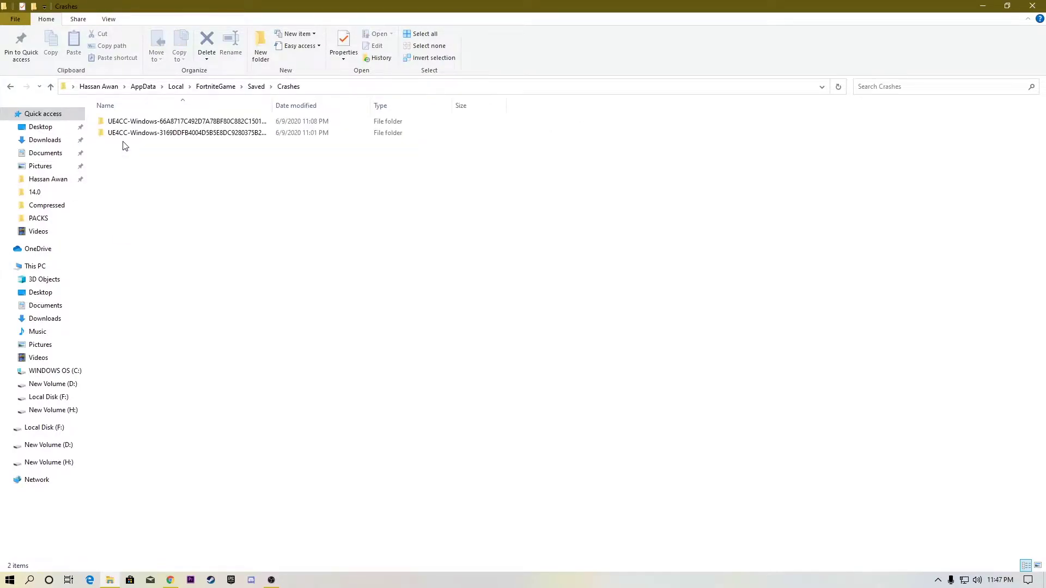
{"action": "key", "text": "ctrl+a"}
{"action": "right_click", "coordinate": [148, 123]}
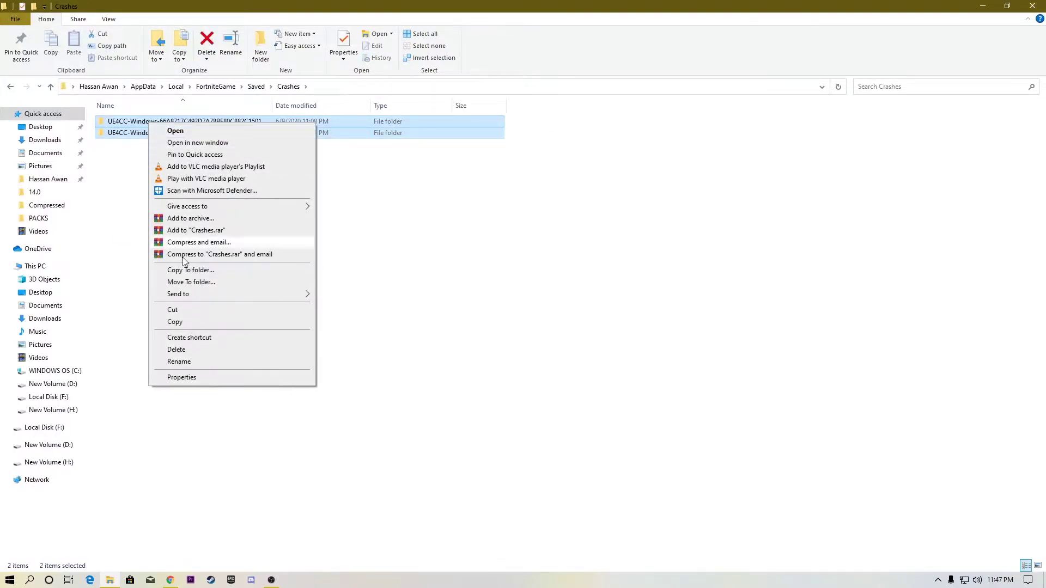
{"action": "left_click", "coordinate": [177, 349]}
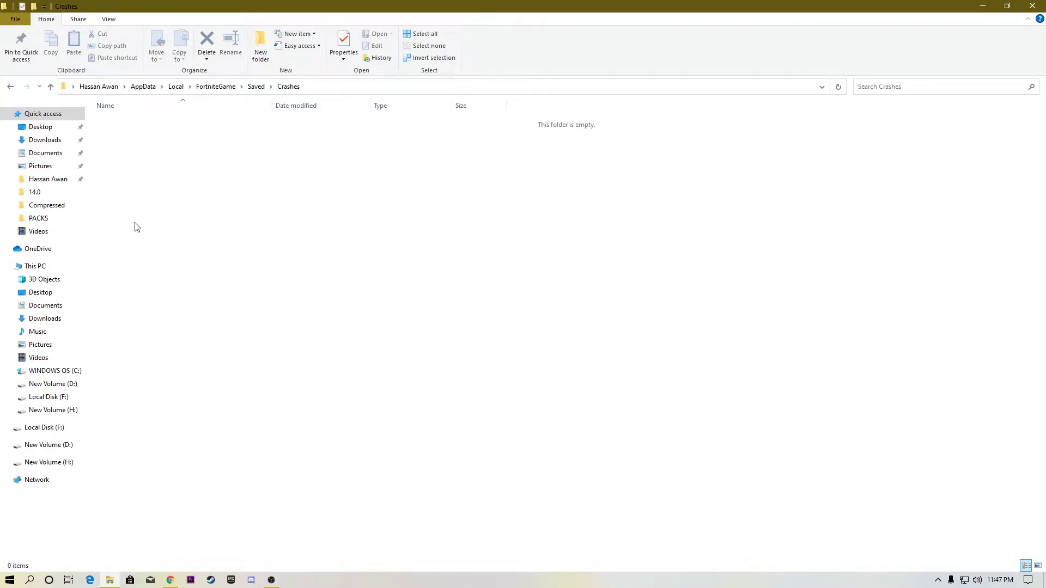
{"action": "key", "text": "BackSpace"}
Delete all files and folders inside the webcache folder and return to the Saved folder
{"action": "double_click", "coordinate": [128, 212]}
{"action": "left_click_drag", "start_coordinate": [126, 212], "coordinate": [143, 113]}
{"action": "right_click", "coordinate": [137, 136]}
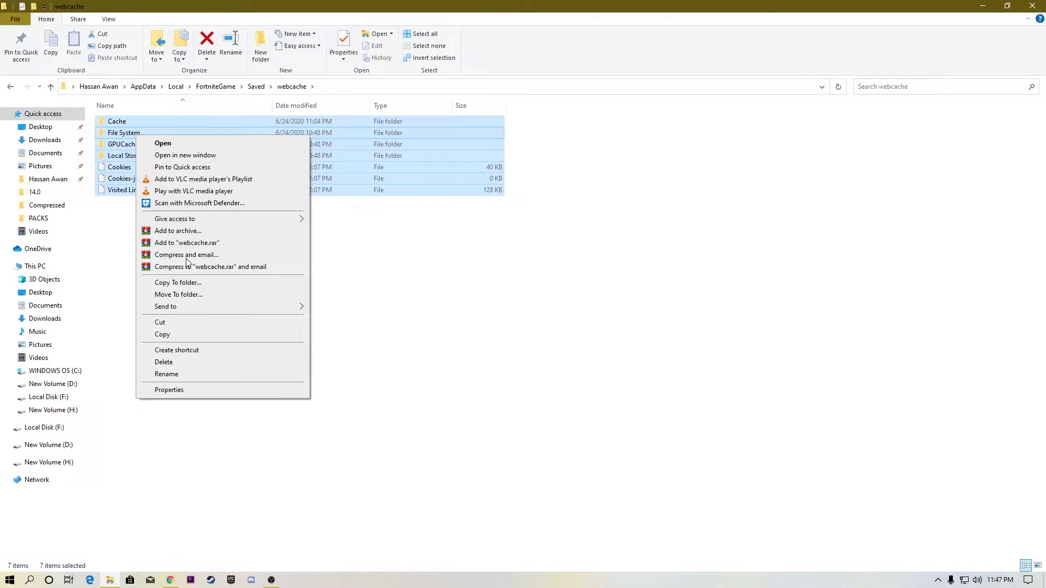
{"action": "left_click", "coordinate": [178, 361]}
{"action": "key", "text": "BackSpace"}
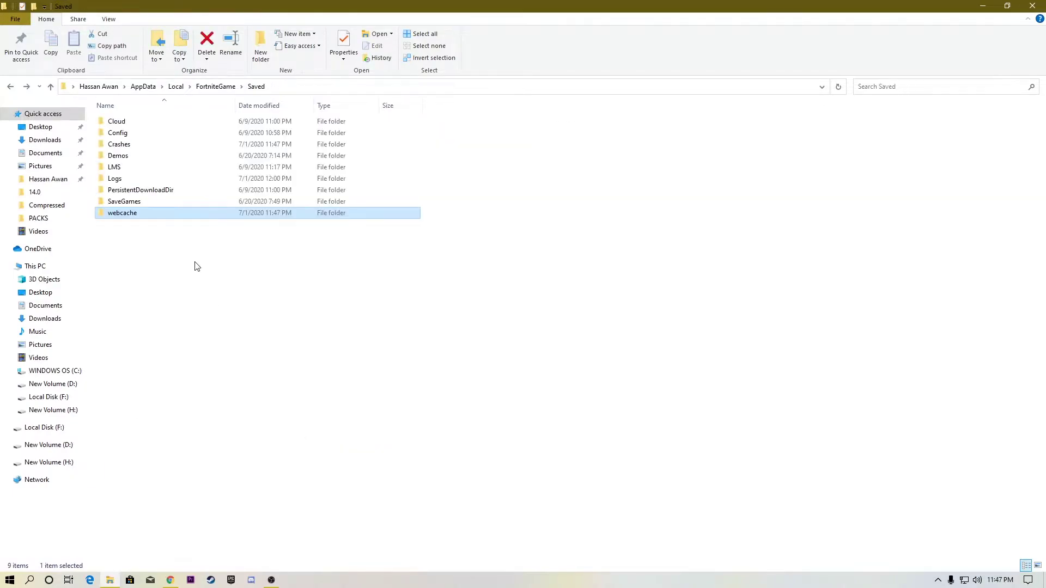
Delete all the text files in Fortnite's Logs folder and close the file window
{"action": "double_click", "coordinate": [126, 202]}
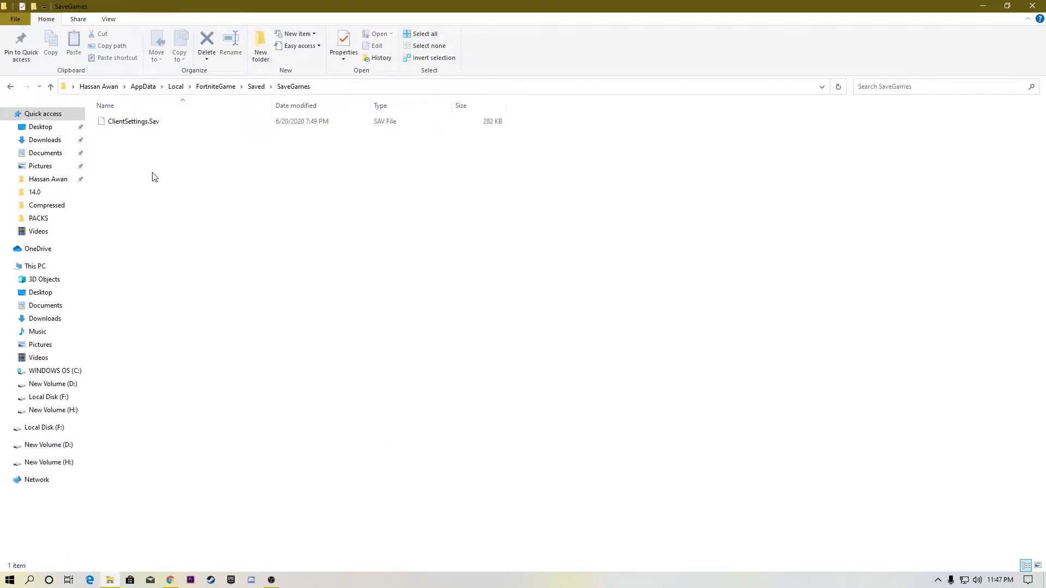
{"action": "key", "text": "BackSpace"}
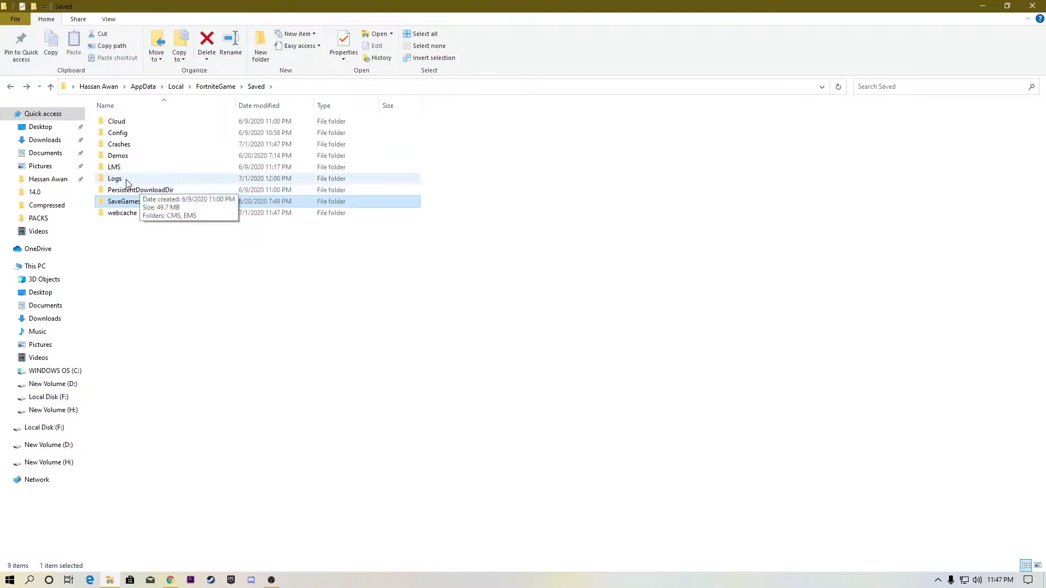
{"action": "double_click", "coordinate": [127, 180]}
{"action": "key", "text": "ctrl+a"}
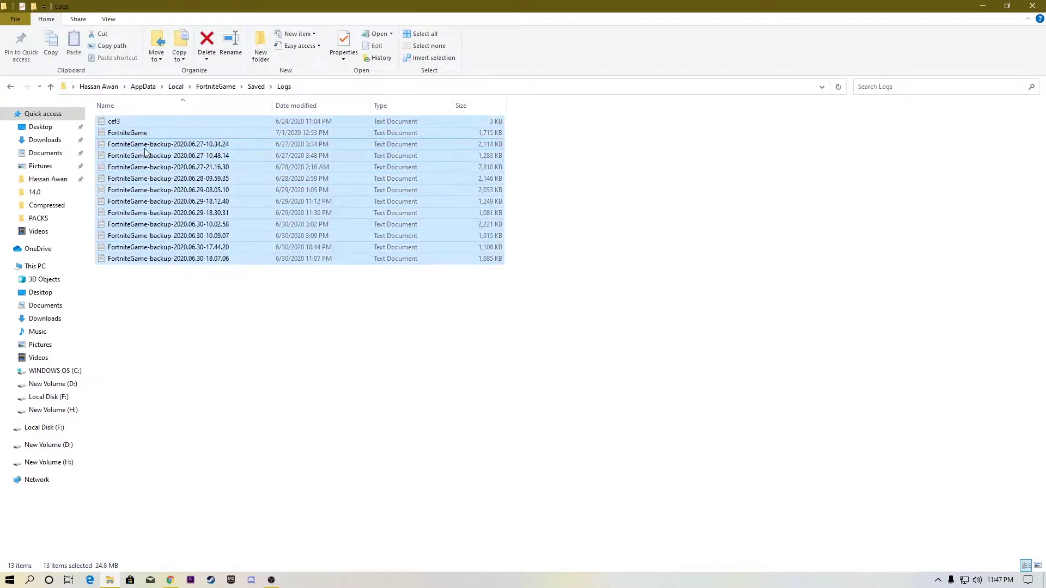
{"action": "right_click", "coordinate": [141, 197]}
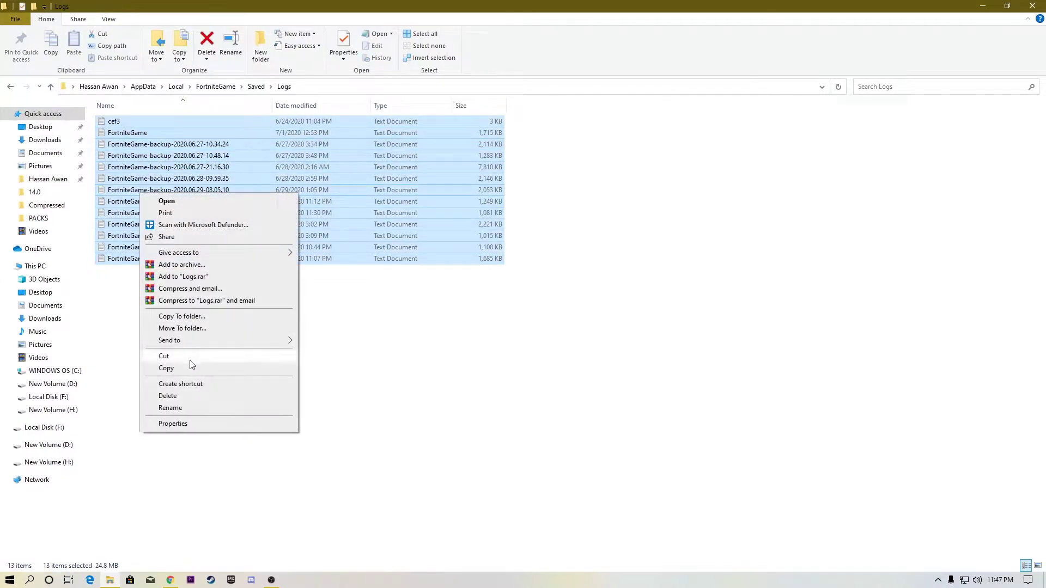
{"action": "left_click", "coordinate": [164, 396]}
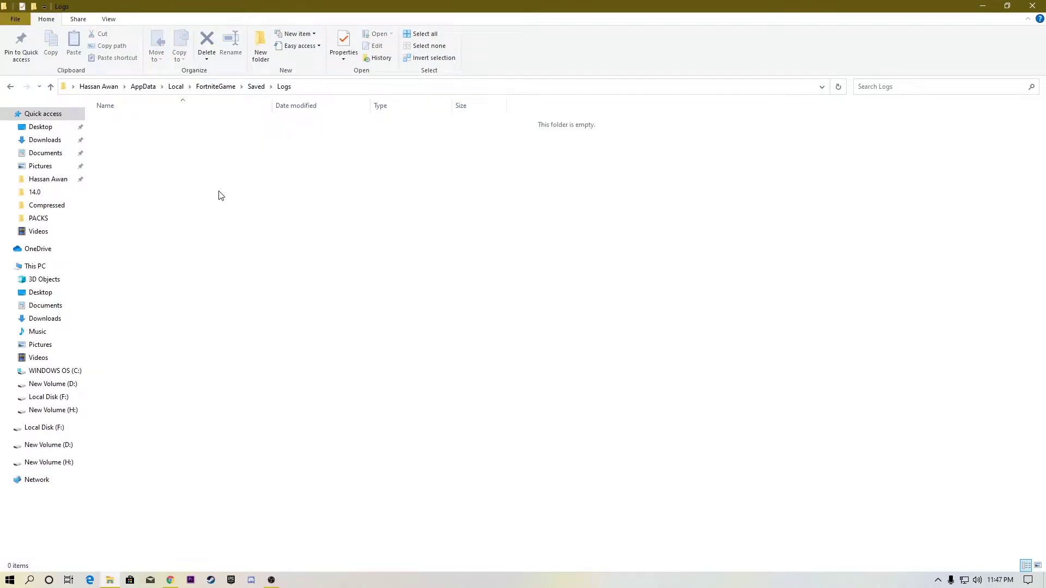
{"action": "key", "text": "BackSpace"}
{"action": "left_click", "coordinate": [209, 305]}
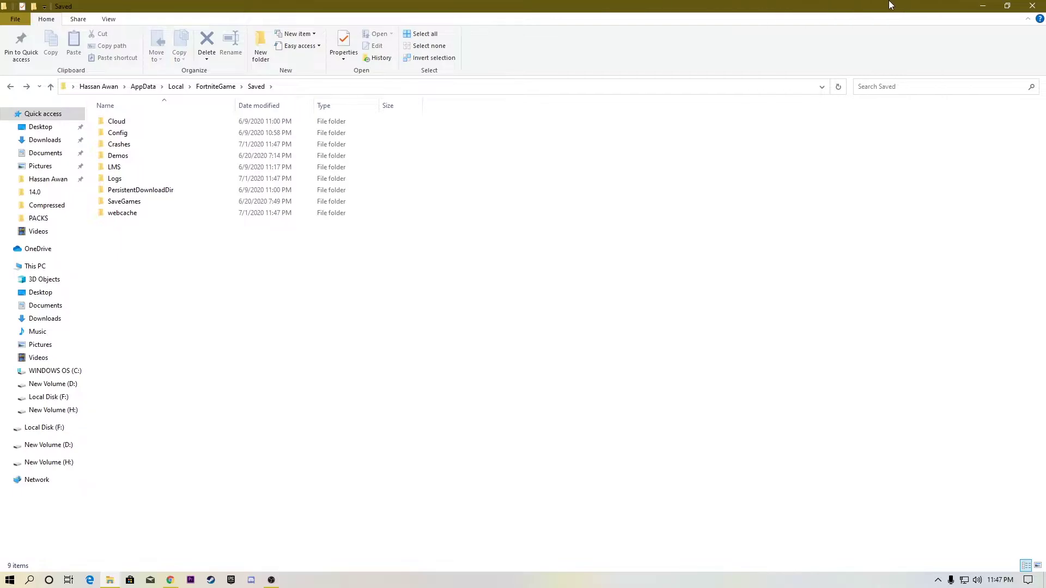
{"action": "left_click", "coordinate": [1032, 6]}
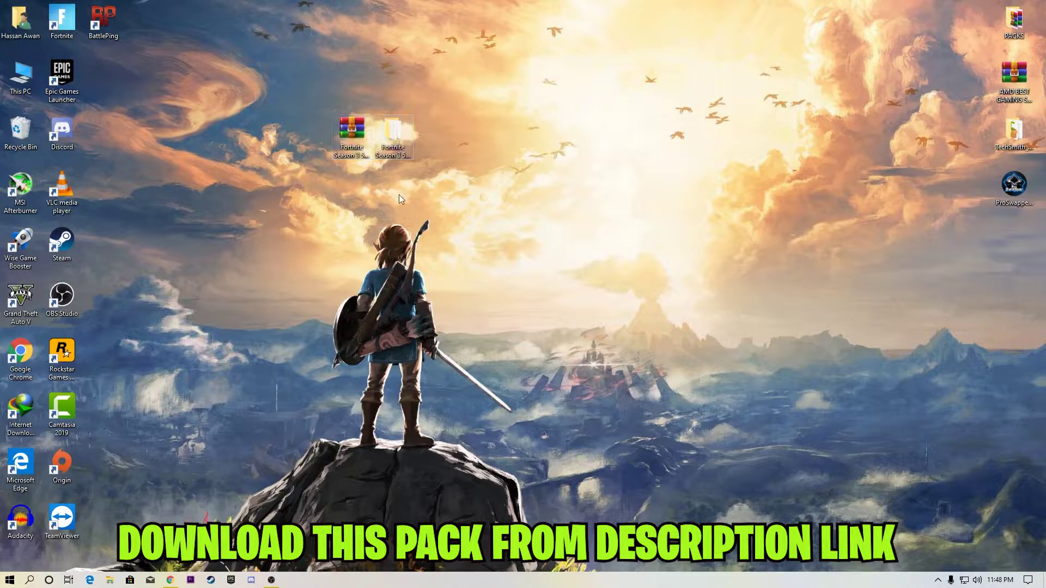
Copy the GameUserSettings file from the Config folder of the Fortnite Season 3 500 FPS Boost pack and minimize the window
{"action": "double_click", "coordinate": [394, 133]}
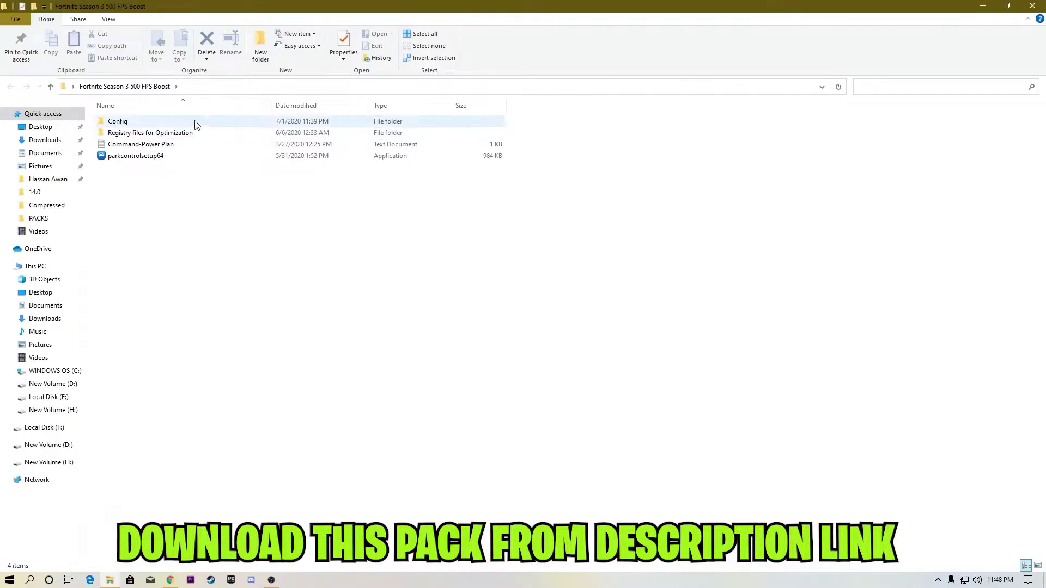
{"action": "double_click", "coordinate": [119, 122]}
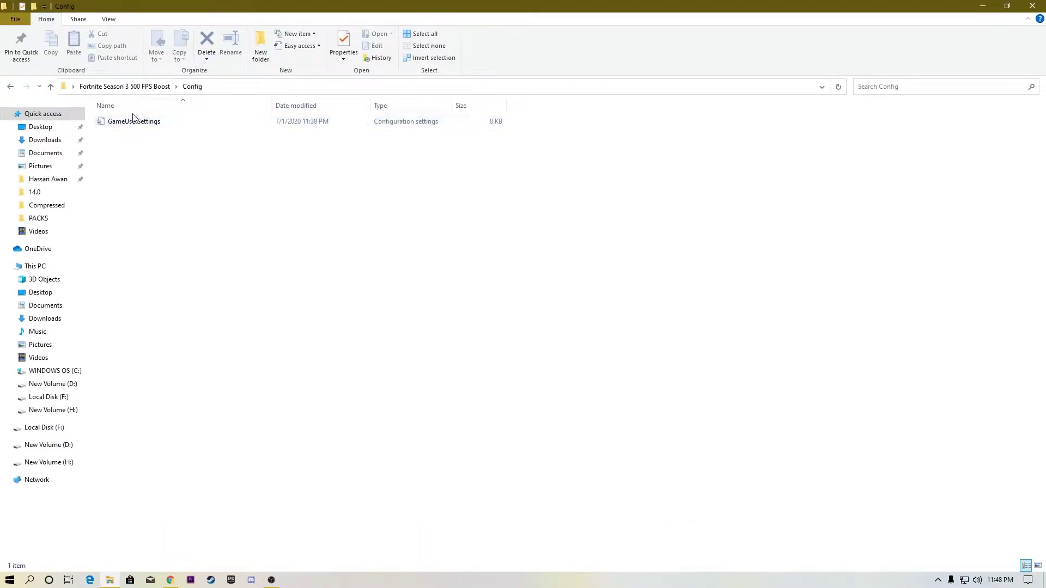
{"action": "right_click", "coordinate": [121, 123]}
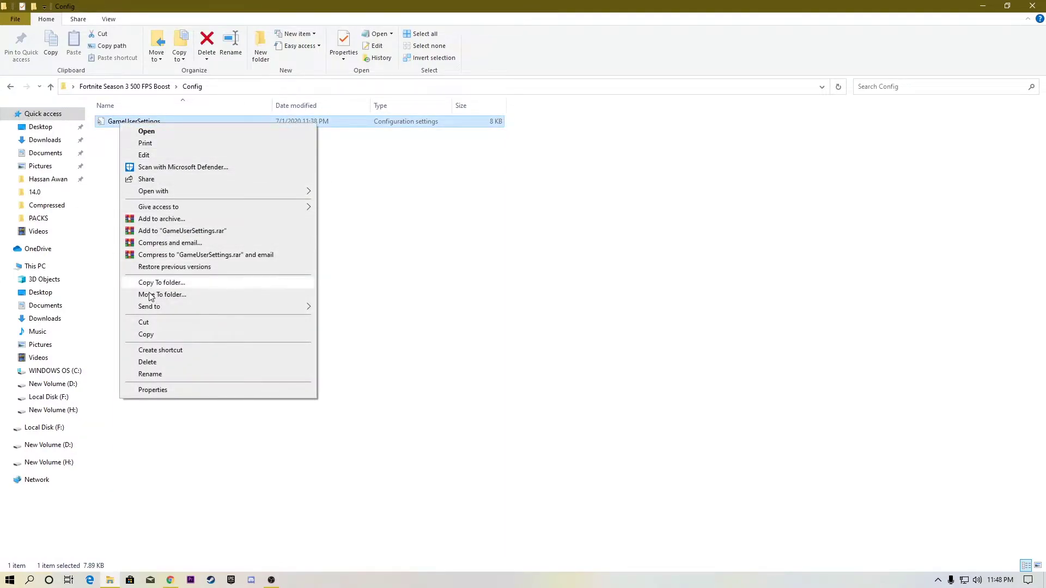
{"action": "left_click", "coordinate": [146, 335]}
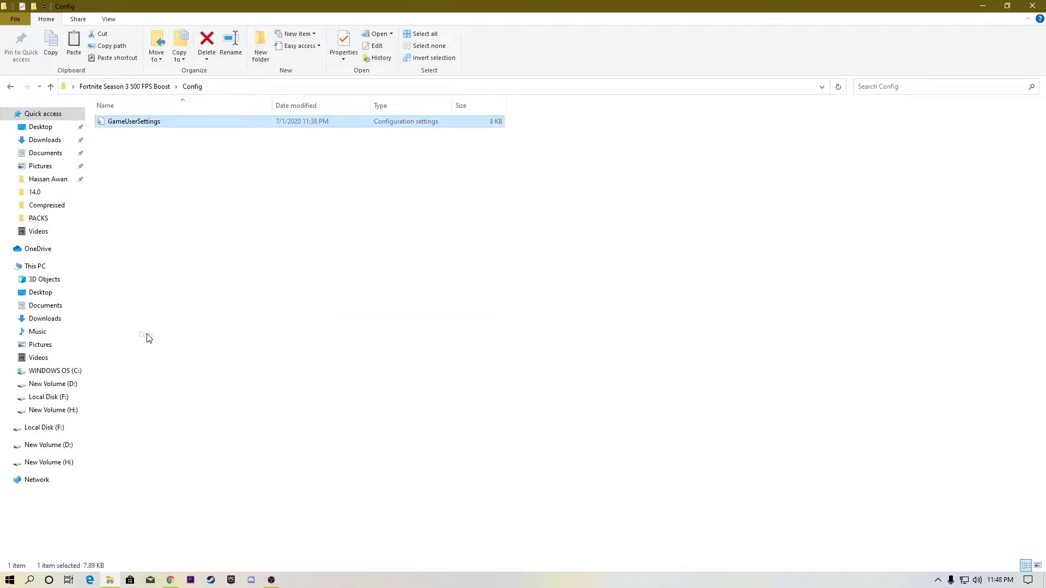
{"action": "left_click", "coordinate": [980, 5]}
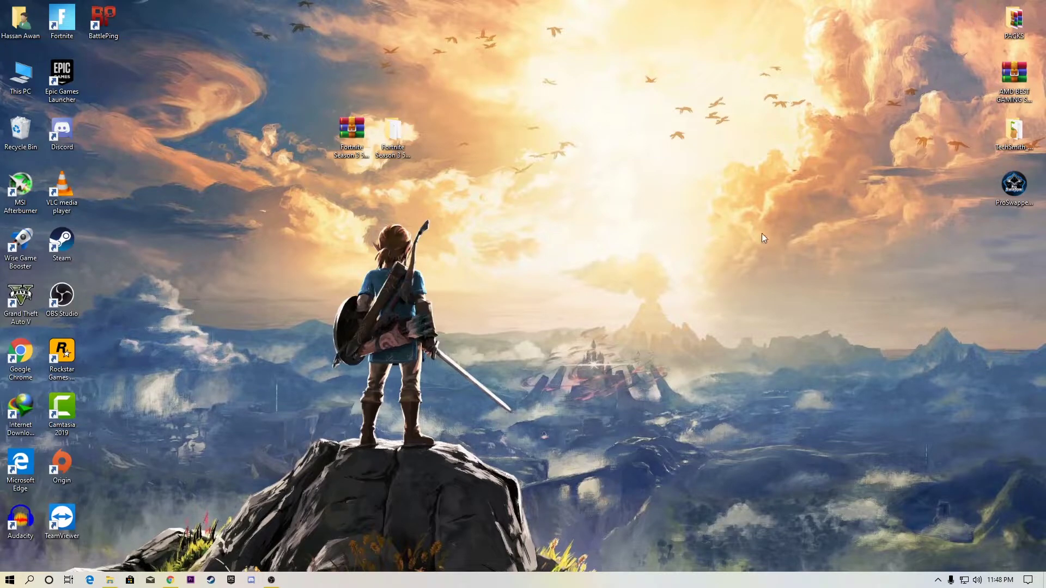
Use the Run dialog to open %appdata% in a new file window
{"action": "left_click", "coordinate": [30, 581]}
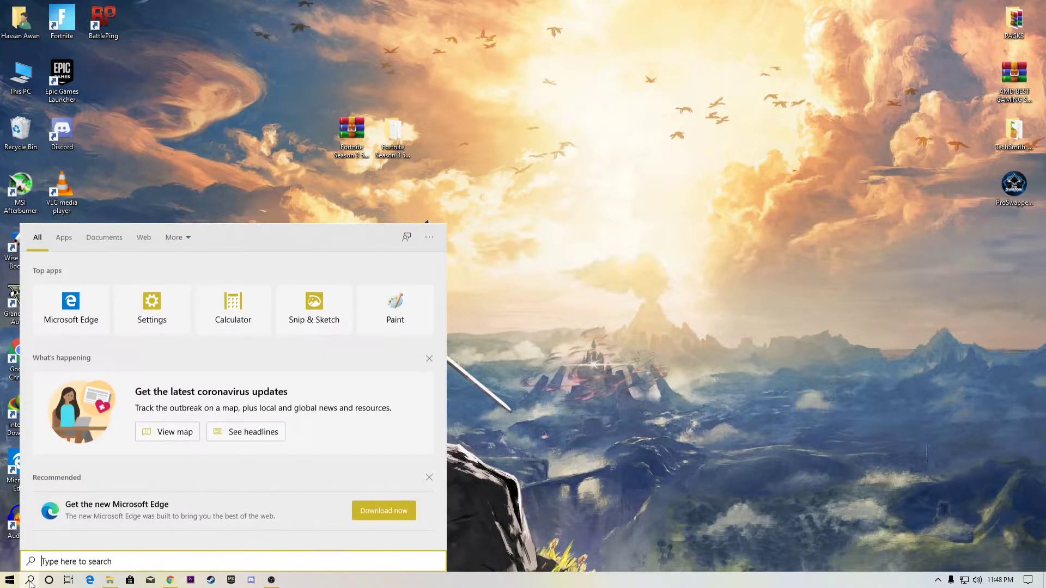
{"action": "type", "text": "run"}
{"action": "key", "text": "Return"}
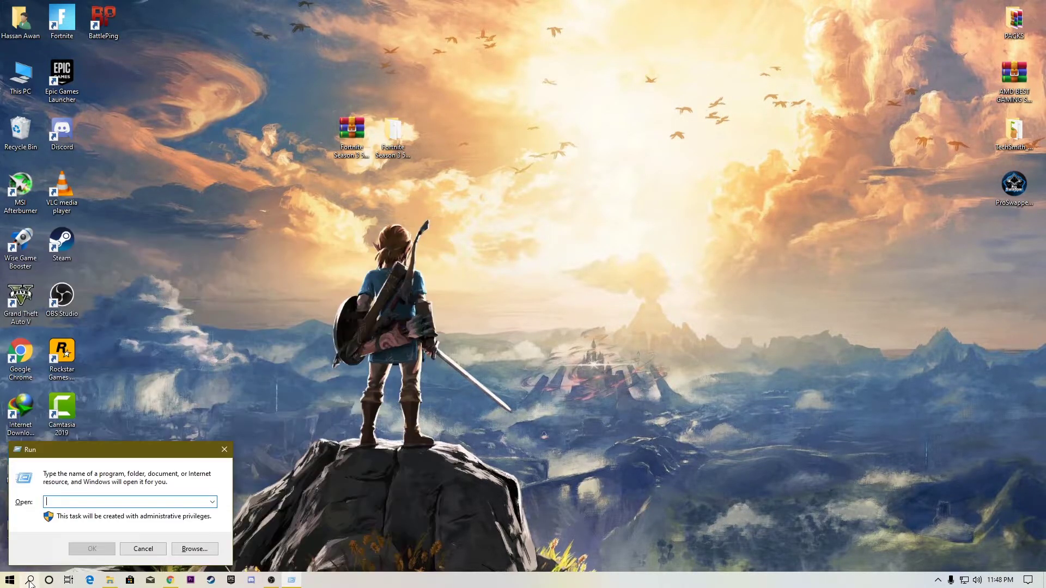
{"action": "type", "text": "%appdata%"}
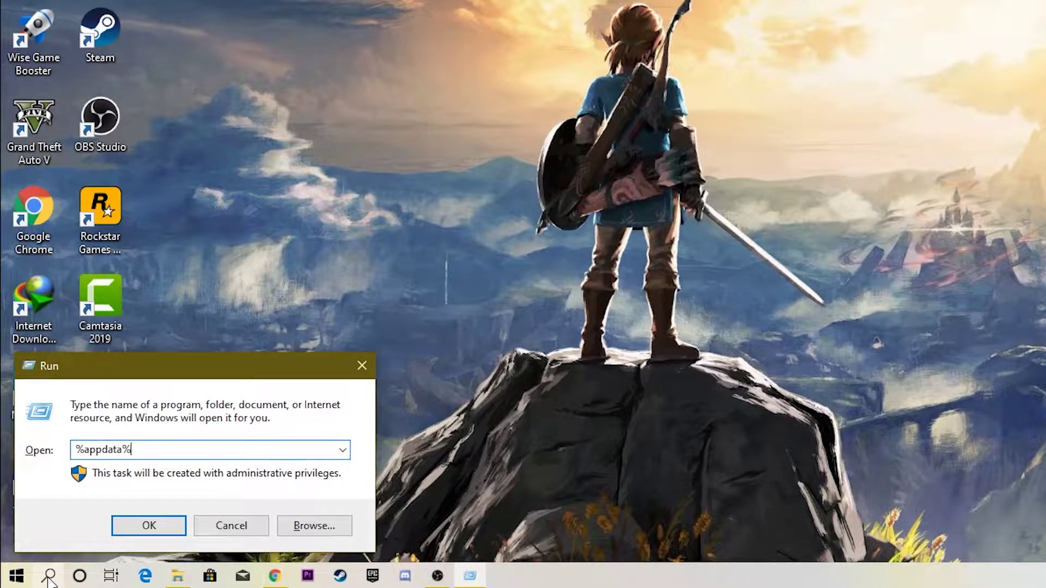
{"action": "key", "text": "Return"}
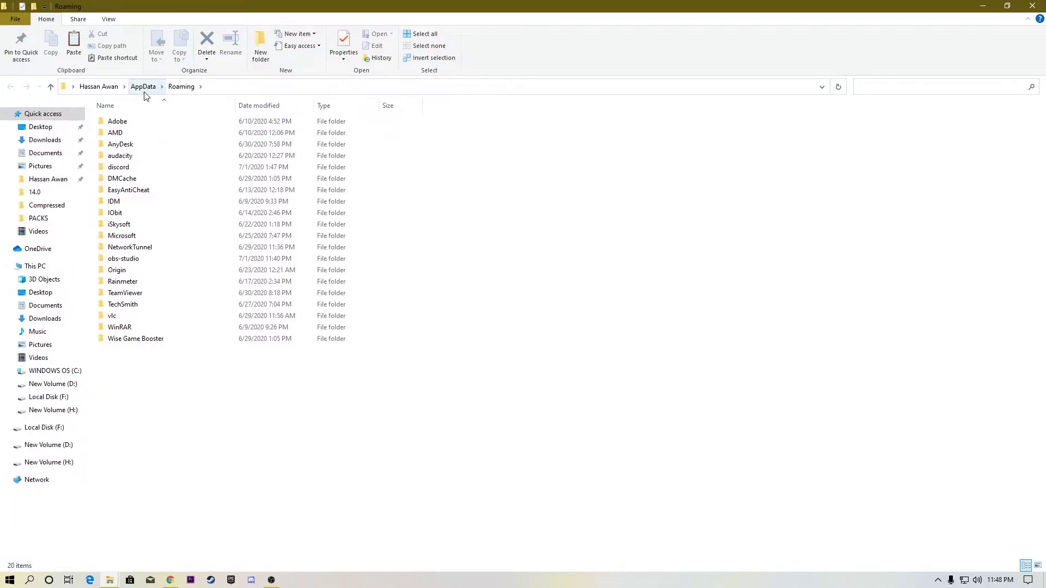
Go to the WindowsClient folder under AppData > Local > FortniteGame > Saved > Config
{"action": "left_click", "coordinate": [145, 92]}
{"action": "double_click", "coordinate": [122, 122]}
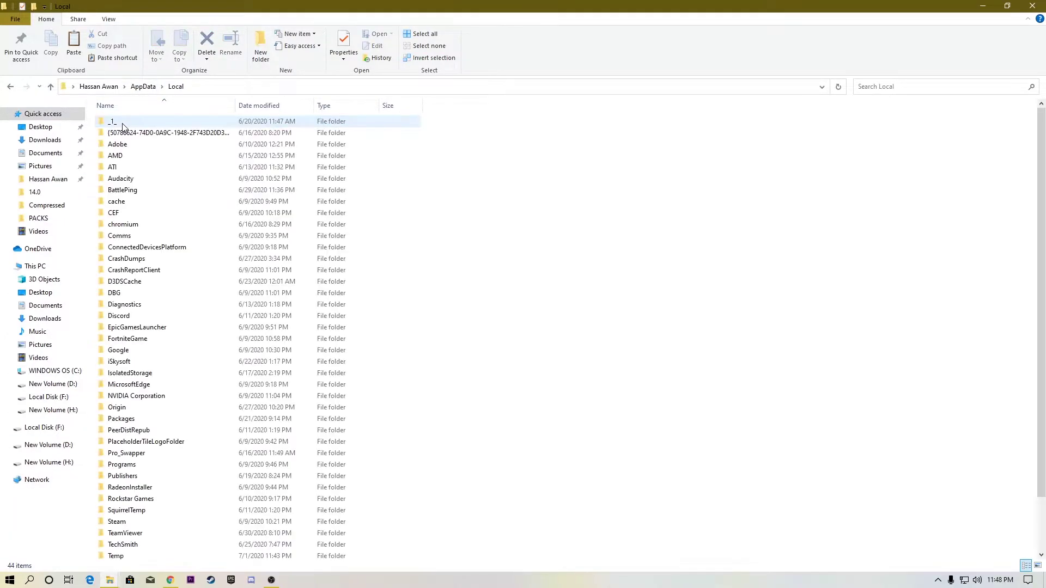
{"action": "scroll", "coordinate": [130, 164], "scroll_direction": "down", "scroll_amount": 1}
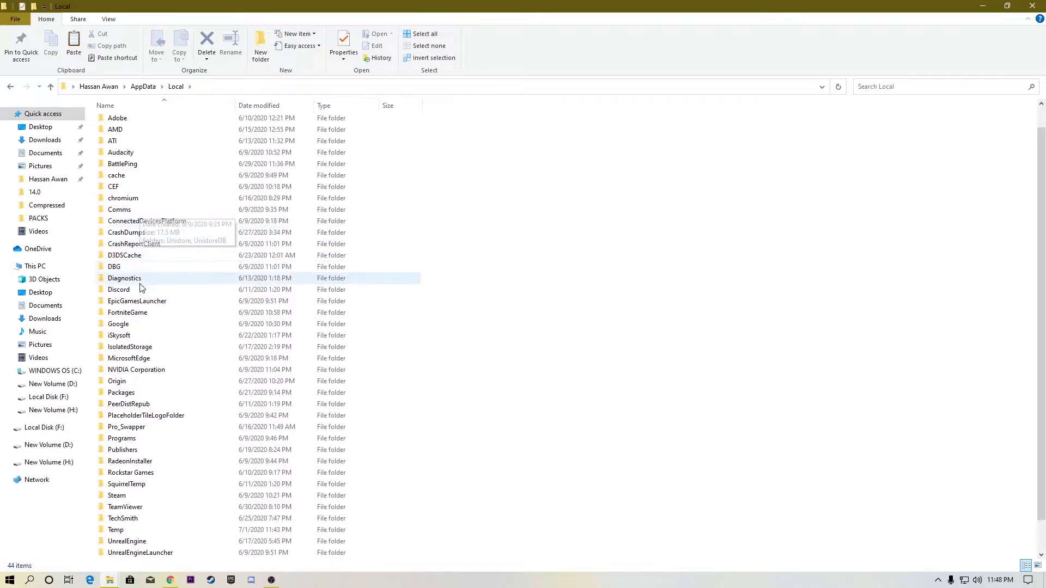
{"action": "double_click", "coordinate": [125, 314]}
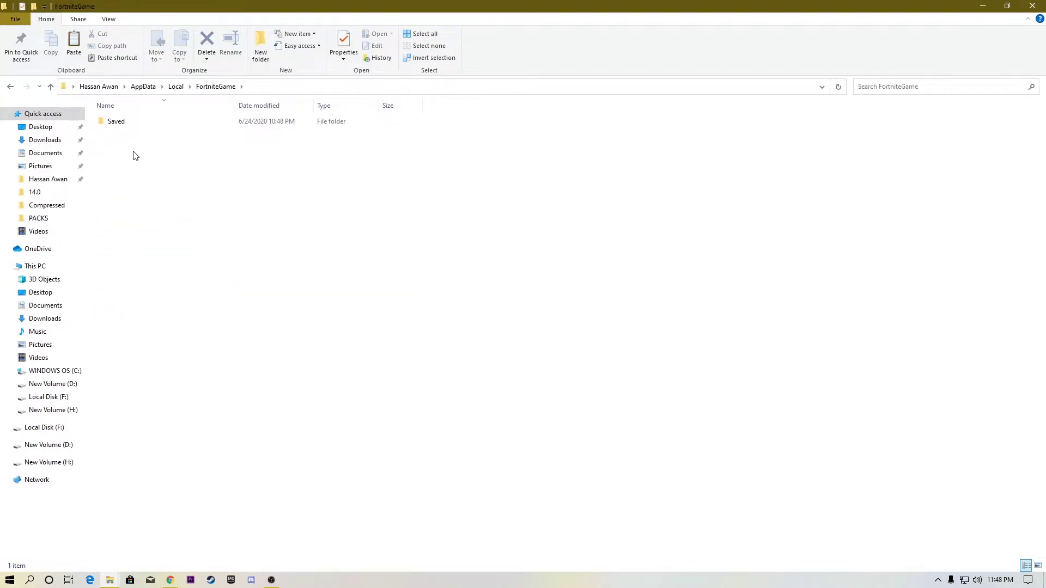
{"action": "double_click", "coordinate": [134, 122]}
{"action": "double_click", "coordinate": [120, 133]}
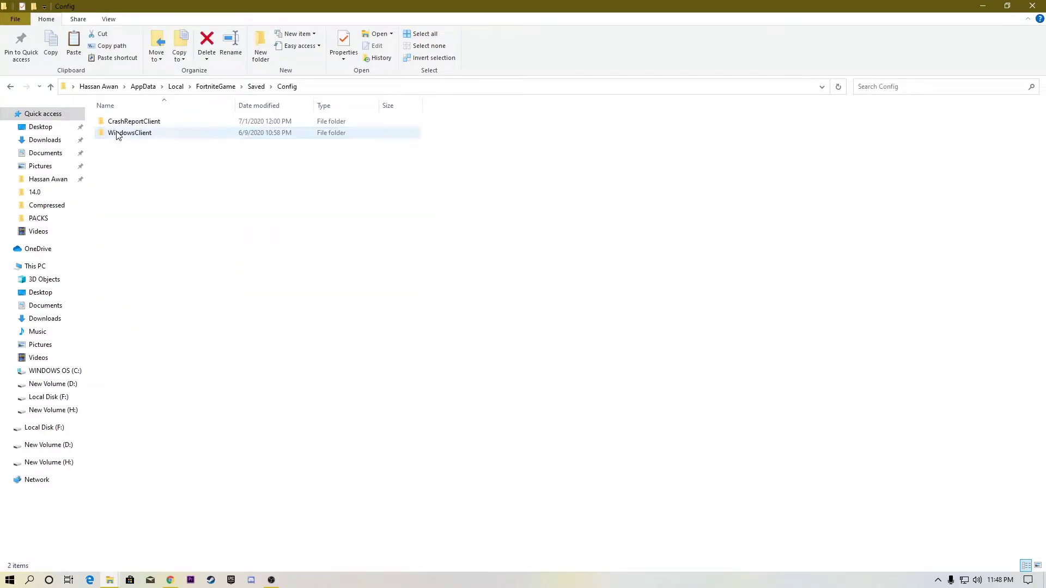
{"action": "double_click", "coordinate": [117, 134]}
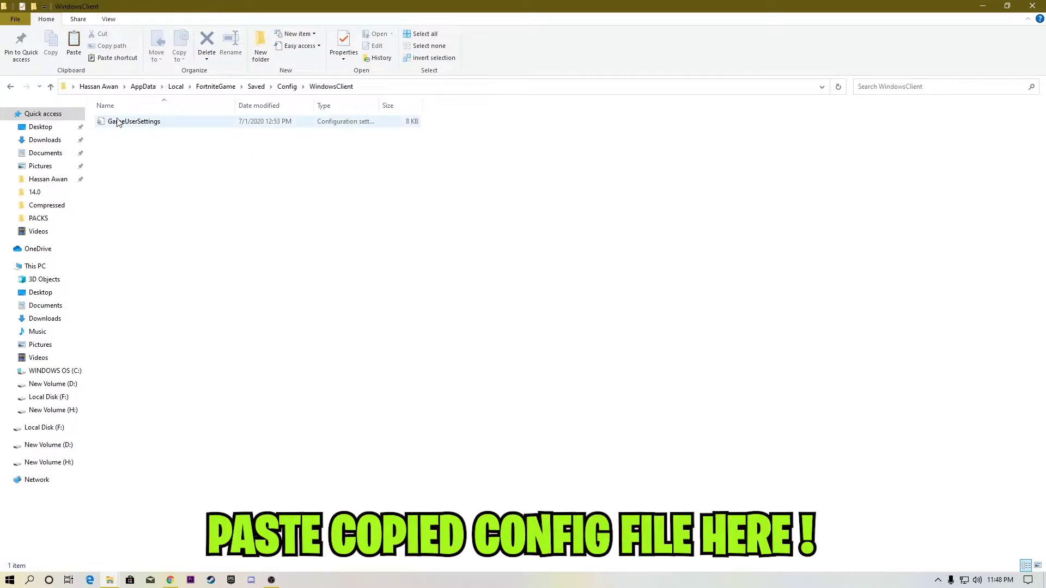
Paste the copied GameUserSettings file into the WindowsClient folder, replace the existing file, and refresh the folder
{"action": "right_click", "coordinate": [116, 142]}
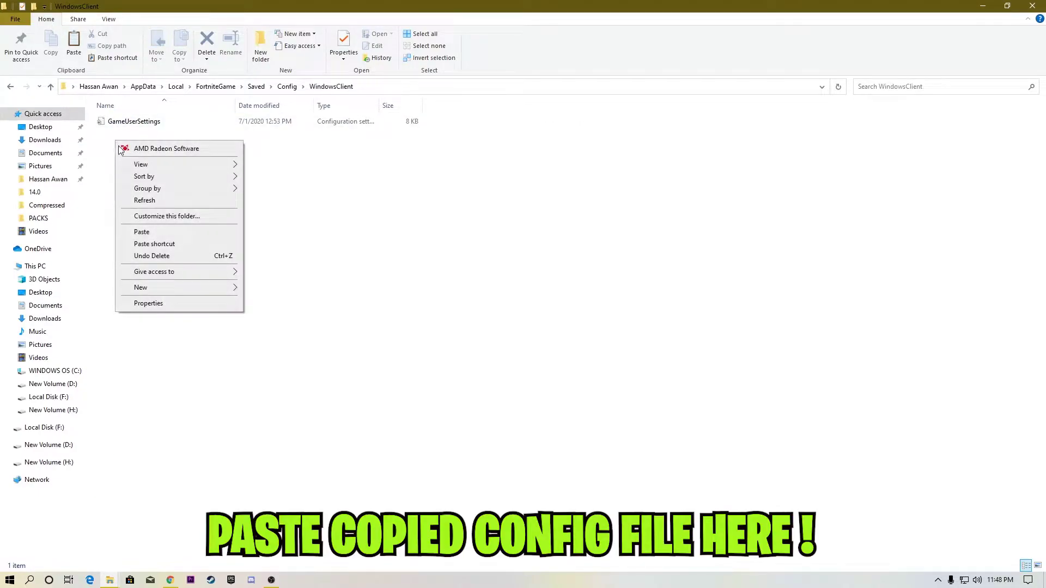
{"action": "left_click", "coordinate": [142, 233]}
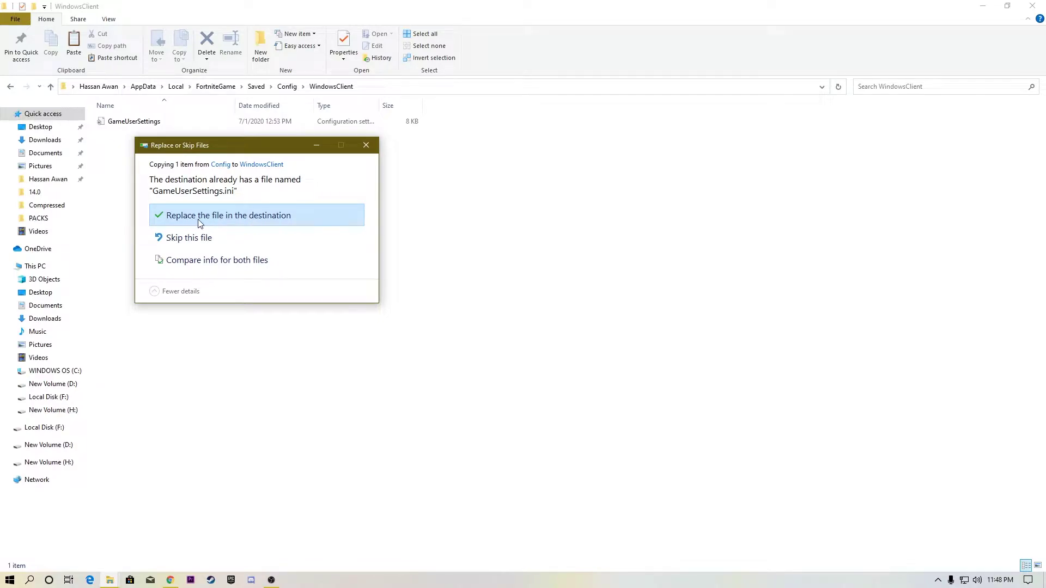
{"action": "left_click", "coordinate": [212, 215]}
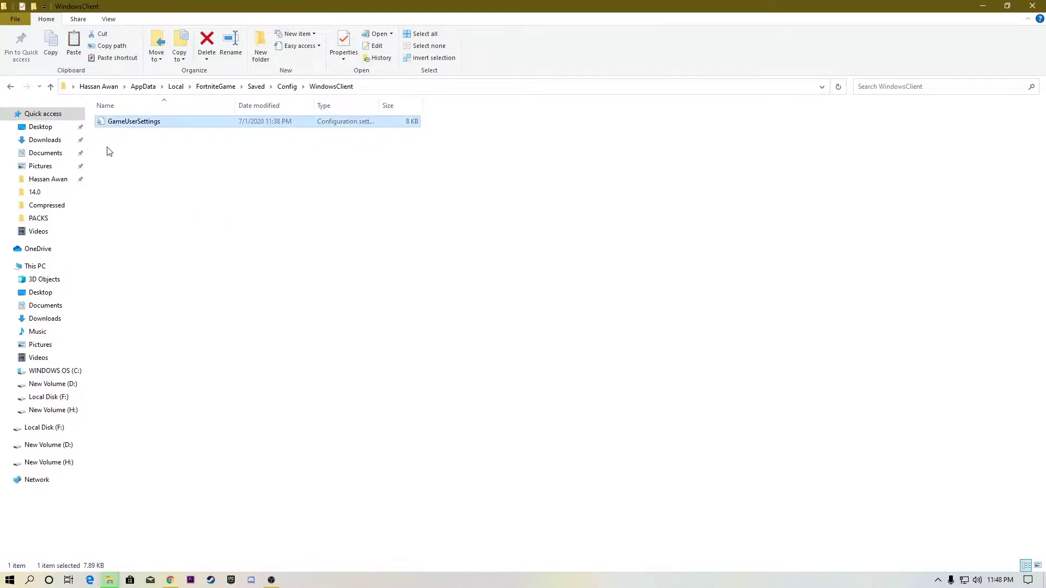
{"action": "right_click", "coordinate": [149, 175]}
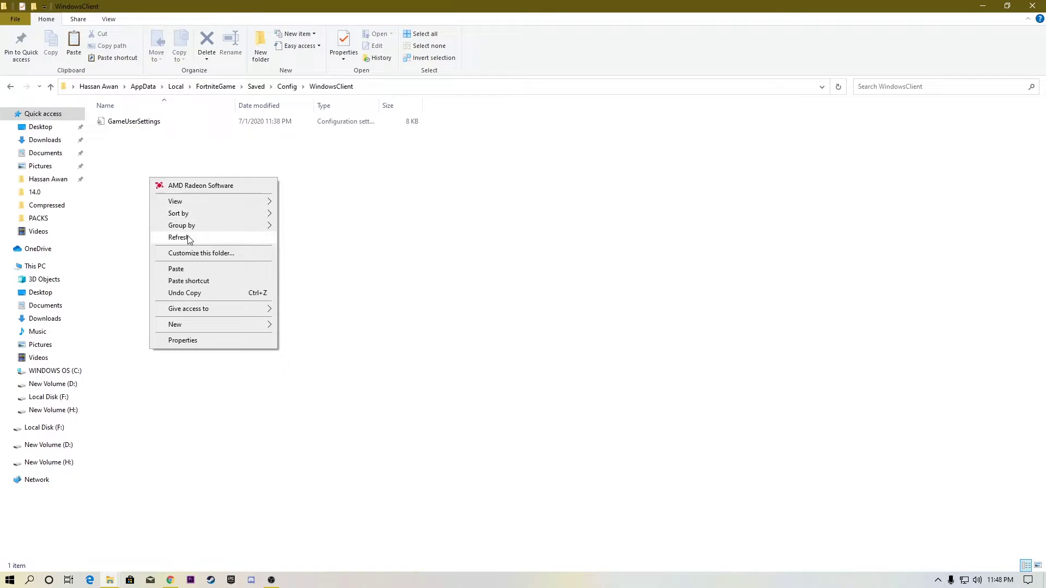
{"action": "left_click", "coordinate": [188, 237]}
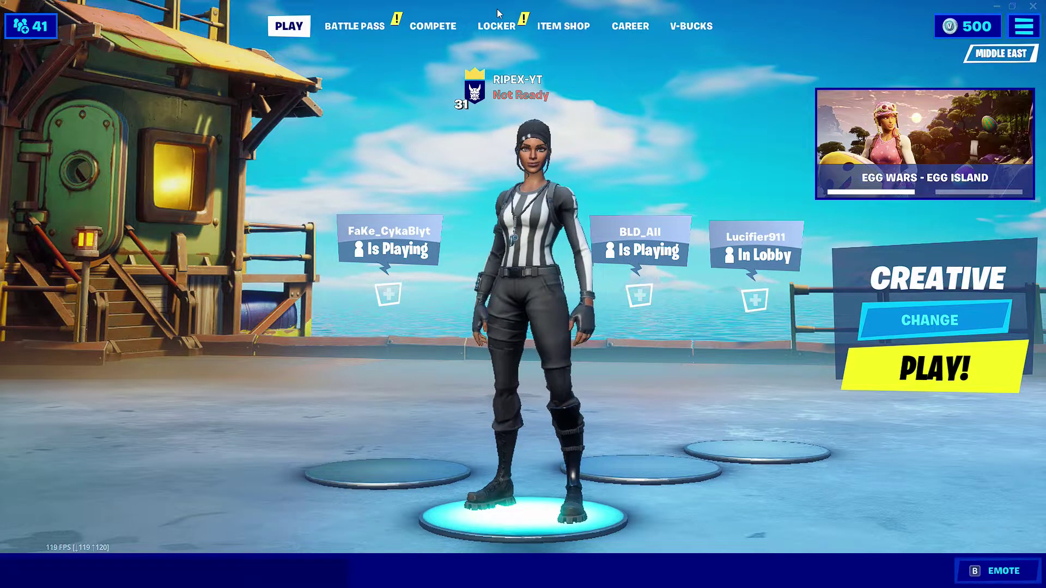
In Fortnite's video settings, set the window mode to Fullscreen and the resolution to 1680 x 1050 16:10
{"action": "left_click", "coordinate": [1022, 27]}
{"action": "left_click", "coordinate": [855, 52]}
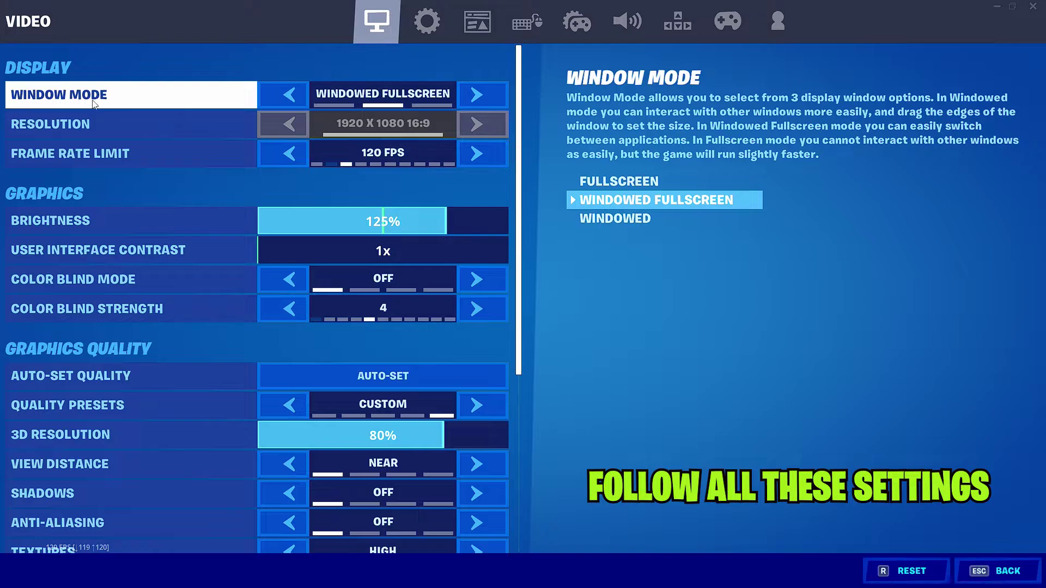
{"action": "left_click", "coordinate": [265, 95]}
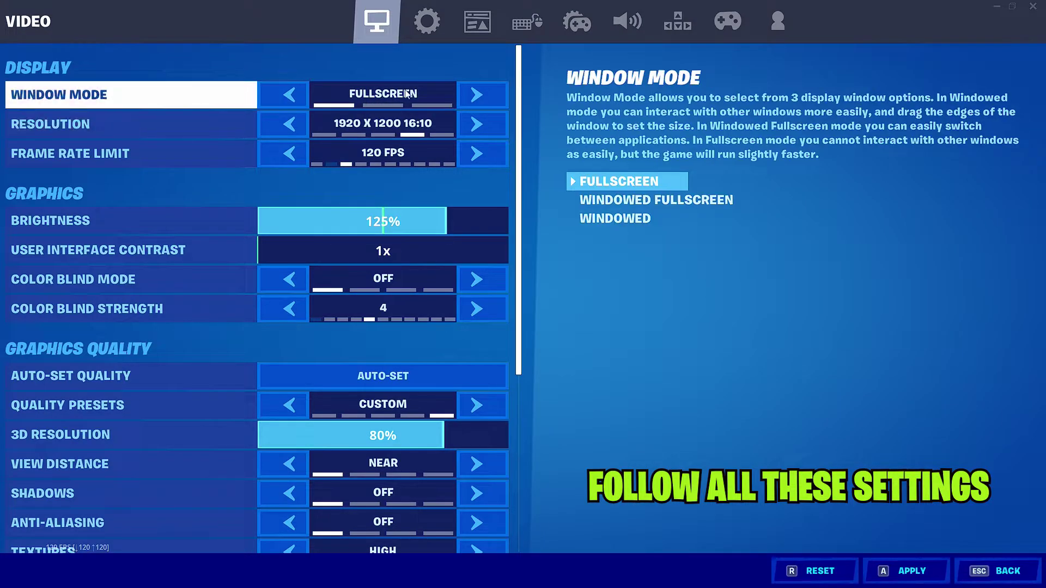
{"action": "left_click", "coordinate": [305, 121]}
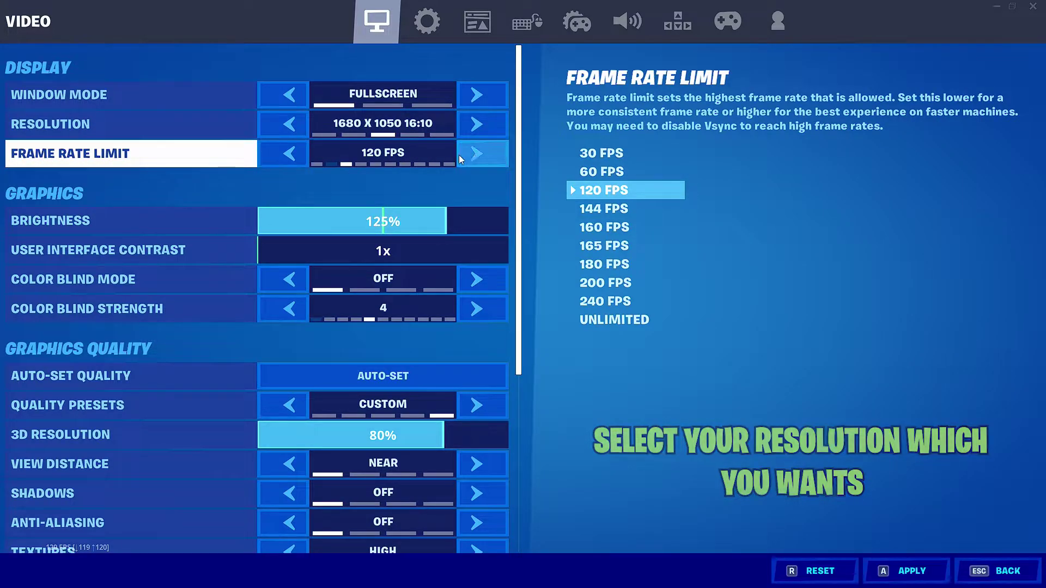
Set the frame rate limit to 120 FPS and the view distance to Near
{"action": "left_click", "coordinate": [476, 154]}
{"action": "left_click", "coordinate": [274, 155]}
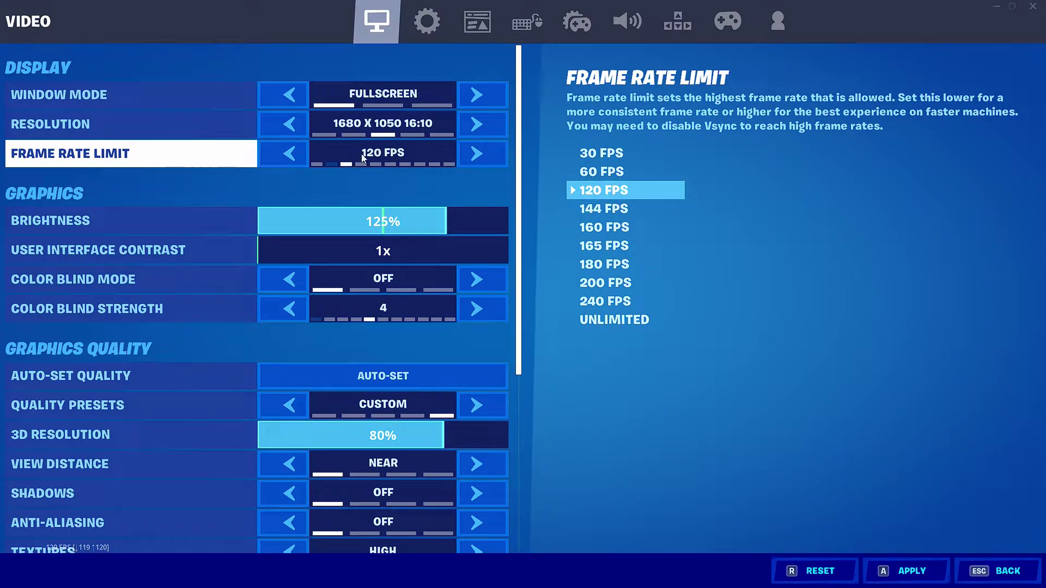
{"action": "scroll", "coordinate": [363, 154], "scroll_direction": "down", "scroll_amount": 2}
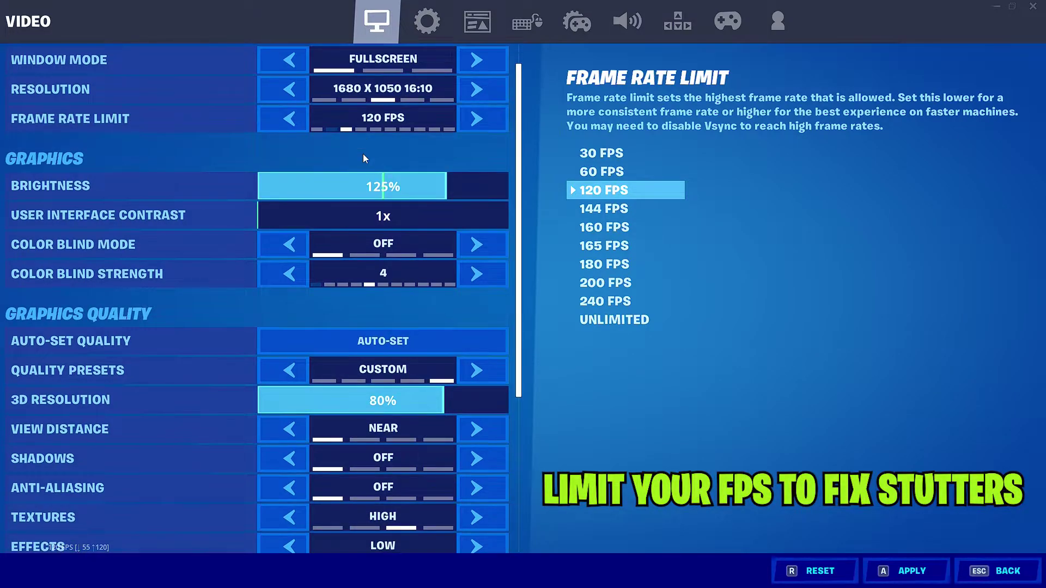
{"action": "scroll", "coordinate": [363, 153], "scroll_direction": "down", "scroll_amount": 3}
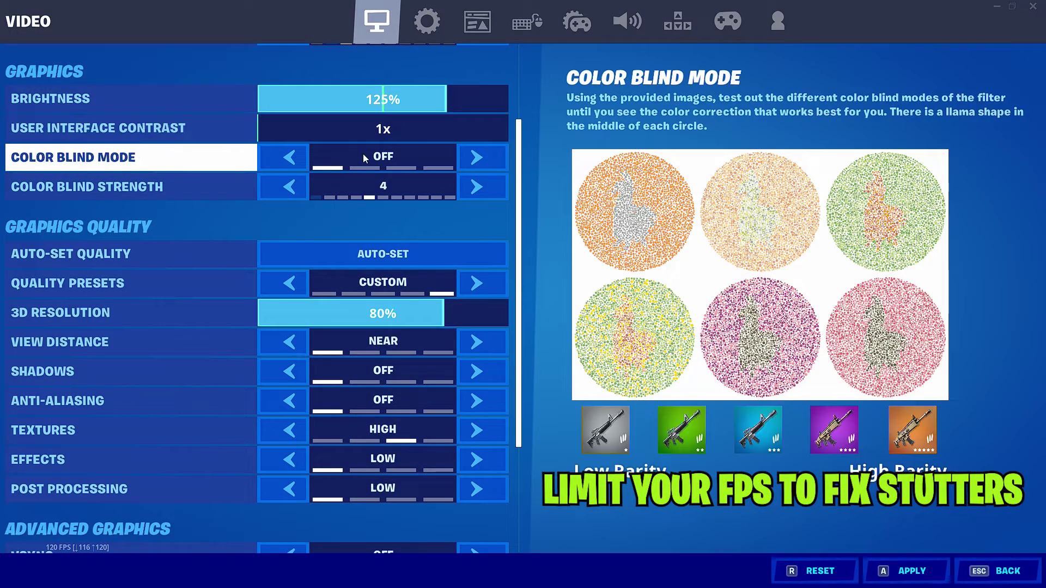
{"action": "scroll", "coordinate": [363, 158], "scroll_direction": "down", "scroll_amount": 2}
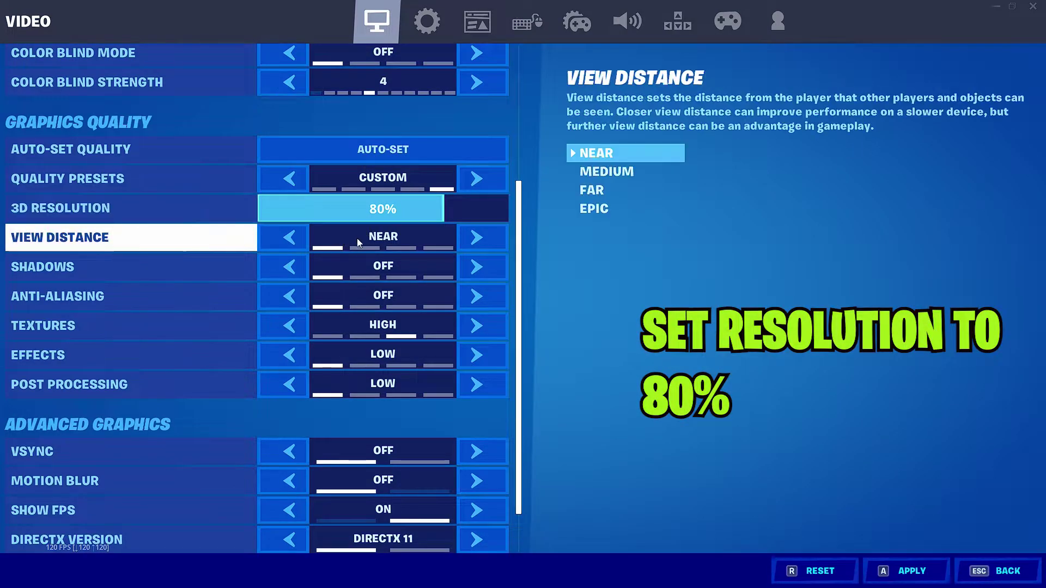
{"action": "left_click", "coordinate": [477, 238]}
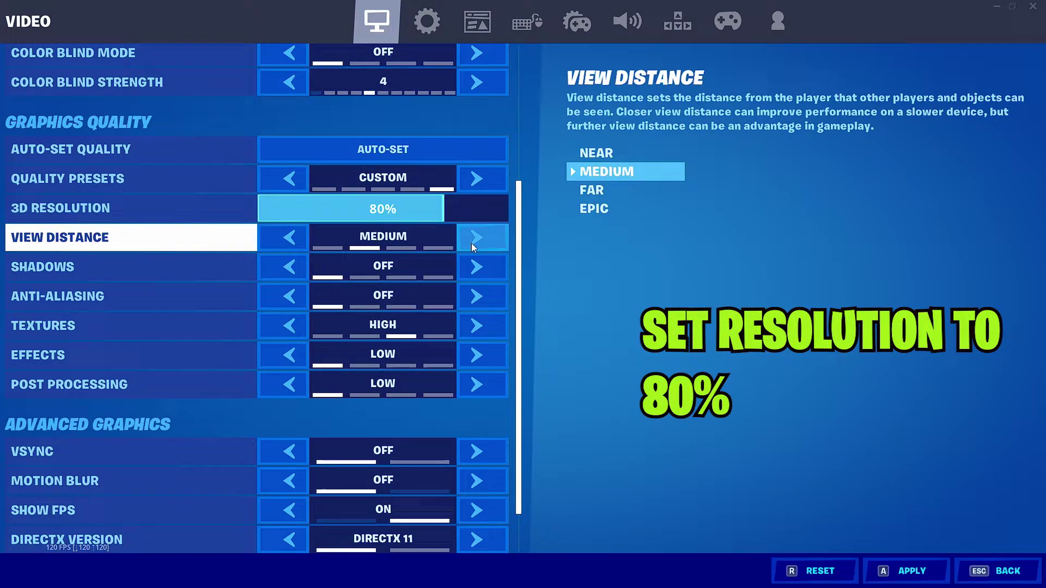
{"action": "left_click", "coordinate": [284, 237]}
Set the Textures graphics quality to Low
{"action": "scroll", "coordinate": [382, 233], "scroll_direction": "down", "scroll_amount": 1}
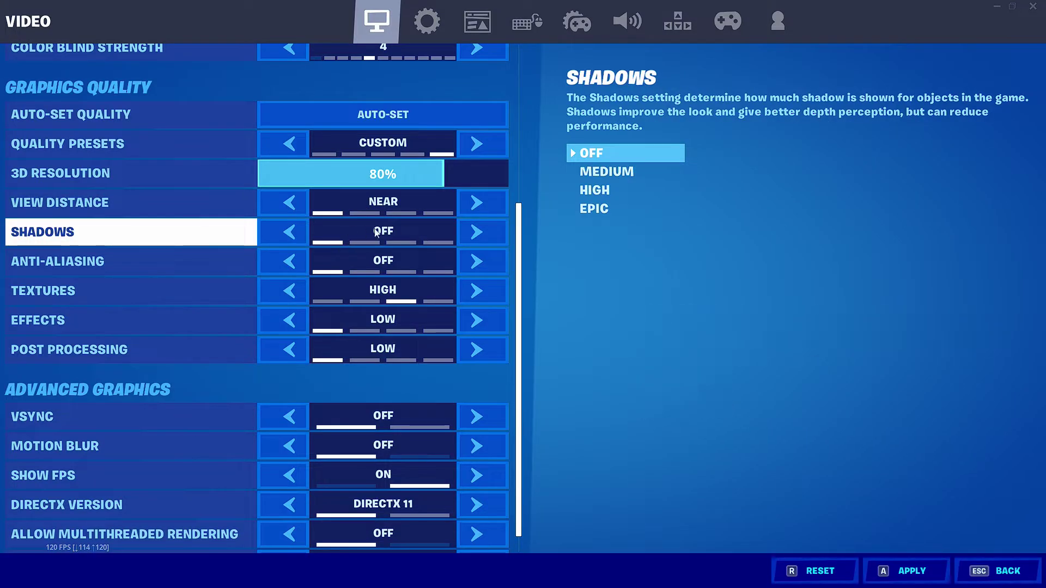
{"action": "scroll", "coordinate": [404, 266], "scroll_direction": "down", "scroll_amount": 1}
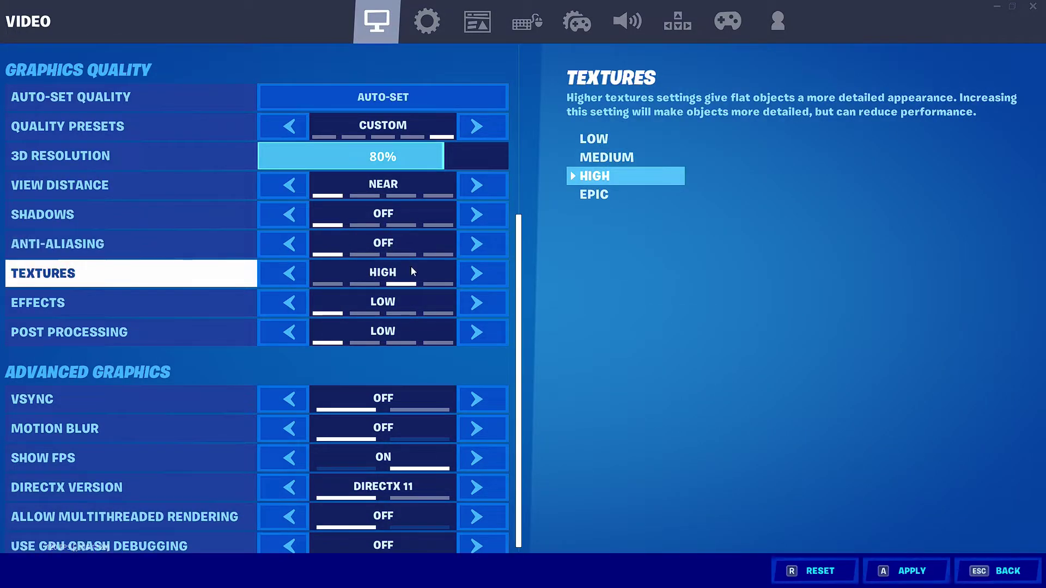
{"action": "left_click", "coordinate": [293, 279]}
{"action": "left_click", "coordinate": [293, 279]}
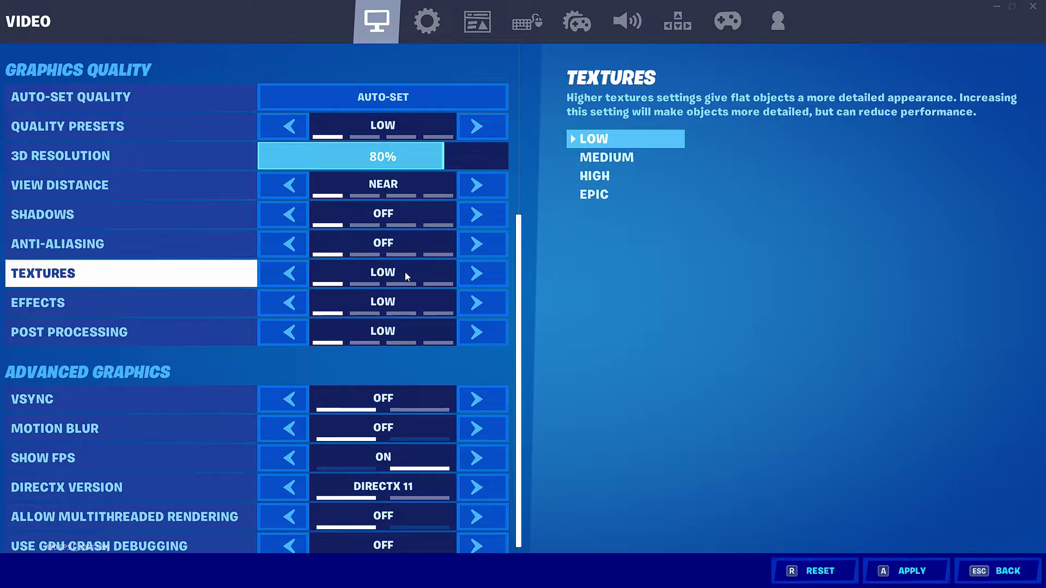
Set the DirectX version to DirectX 11 and turn off Allow Multithreaded Rendering in the advanced graphics settings
{"action": "scroll", "coordinate": [383, 276], "scroll_direction": "down", "scroll_amount": 1}
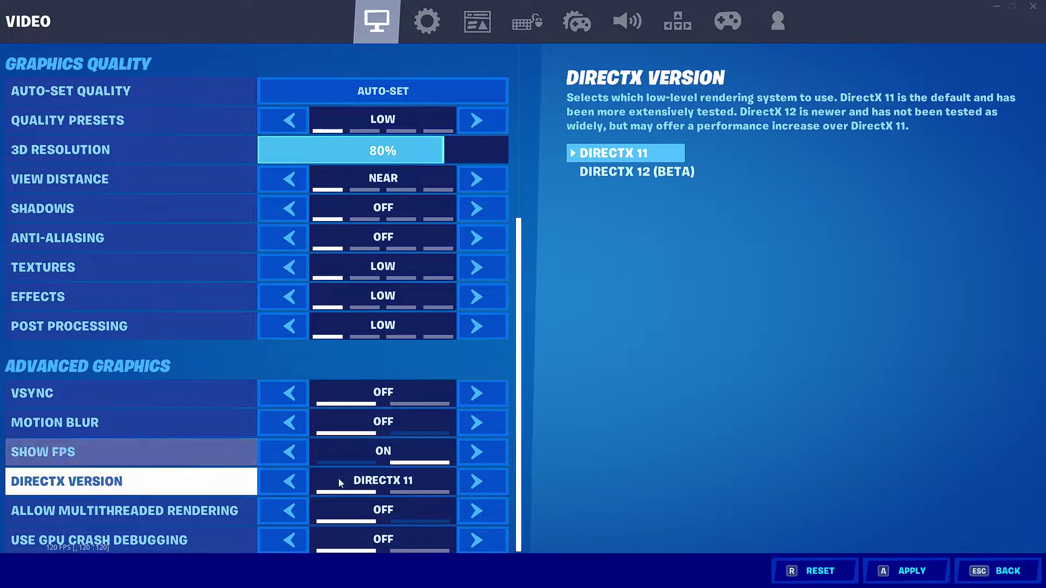
{"action": "left_click", "coordinate": [271, 477]}
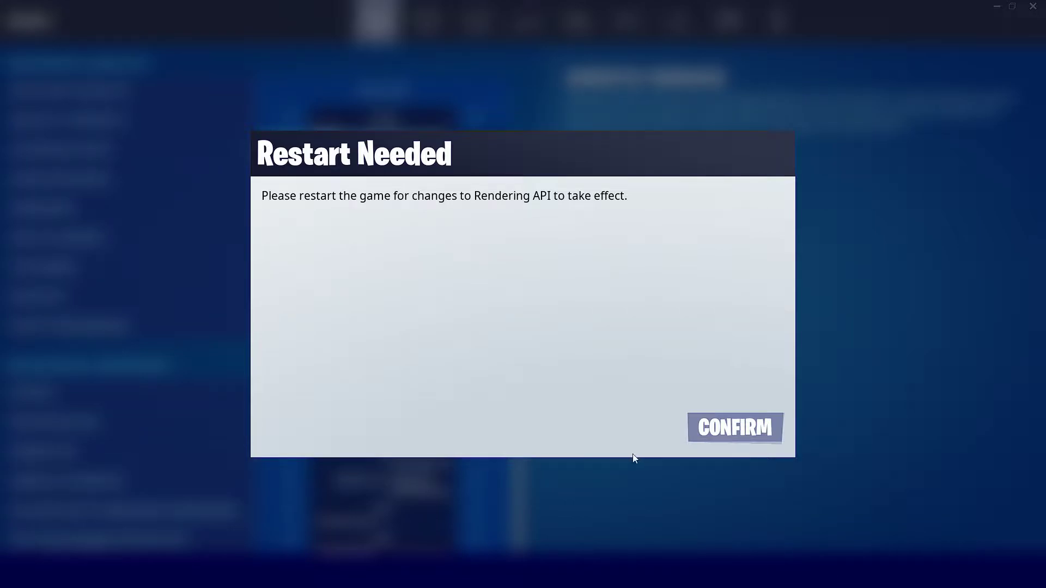
{"action": "left_click", "coordinate": [697, 430]}
{"action": "left_click", "coordinate": [290, 482]}
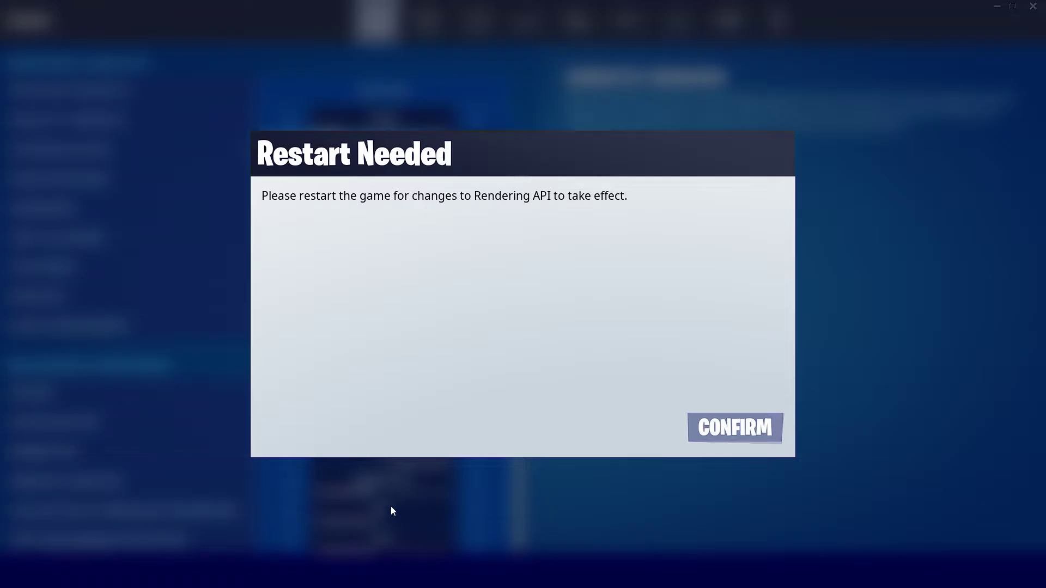
{"action": "left_click", "coordinate": [725, 433]}
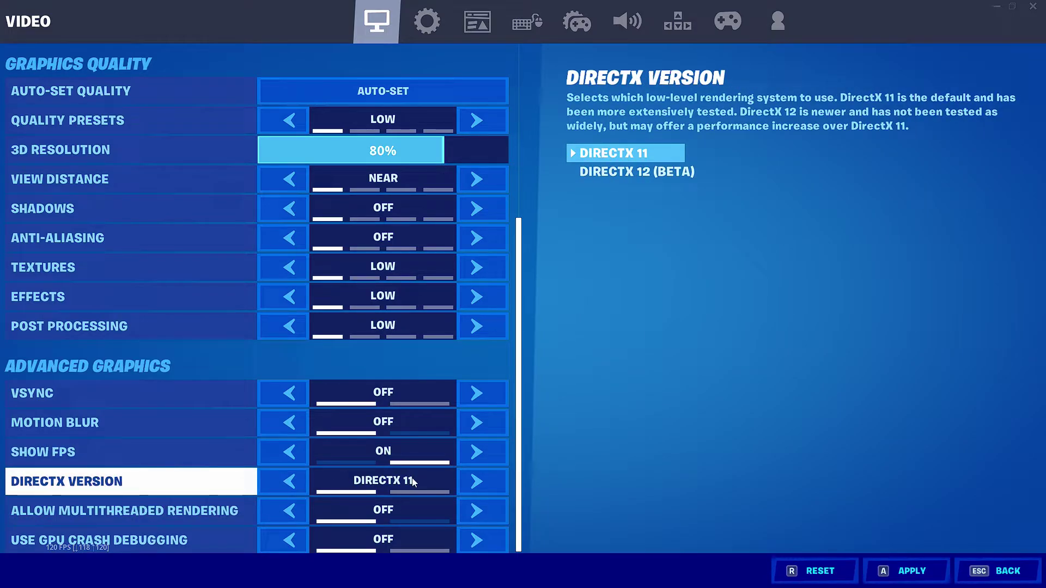
{"action": "left_click", "coordinate": [379, 523]}
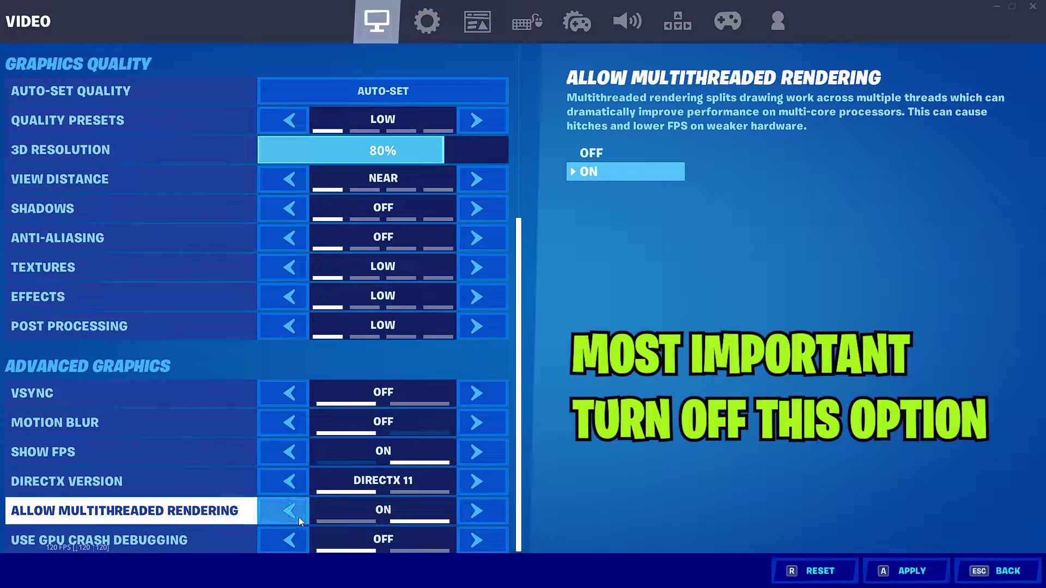
{"action": "left_click", "coordinate": [292, 515]}
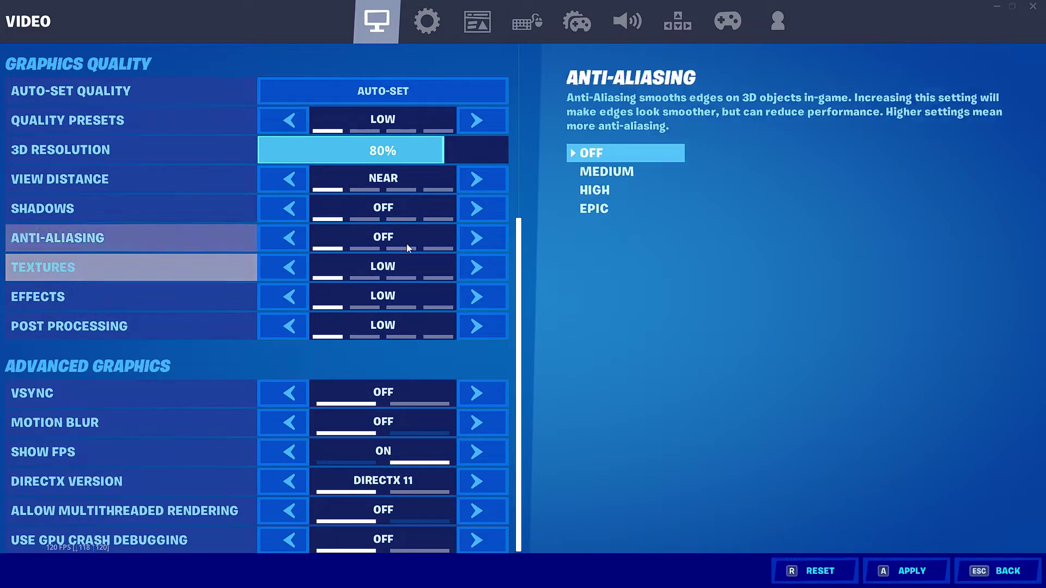
In the Game settings, turn off Record Replays, Record Large Team Replays and Record Creative Mode Replays
{"action": "left_click", "coordinate": [430, 36]}
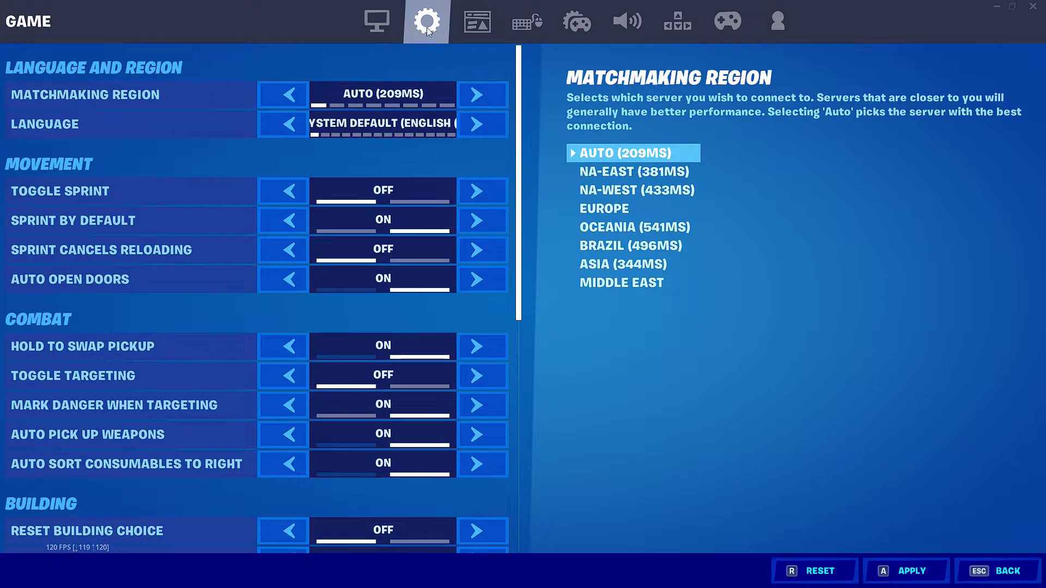
{"action": "scroll", "coordinate": [415, 150], "scroll_direction": "down", "scroll_amount": 3}
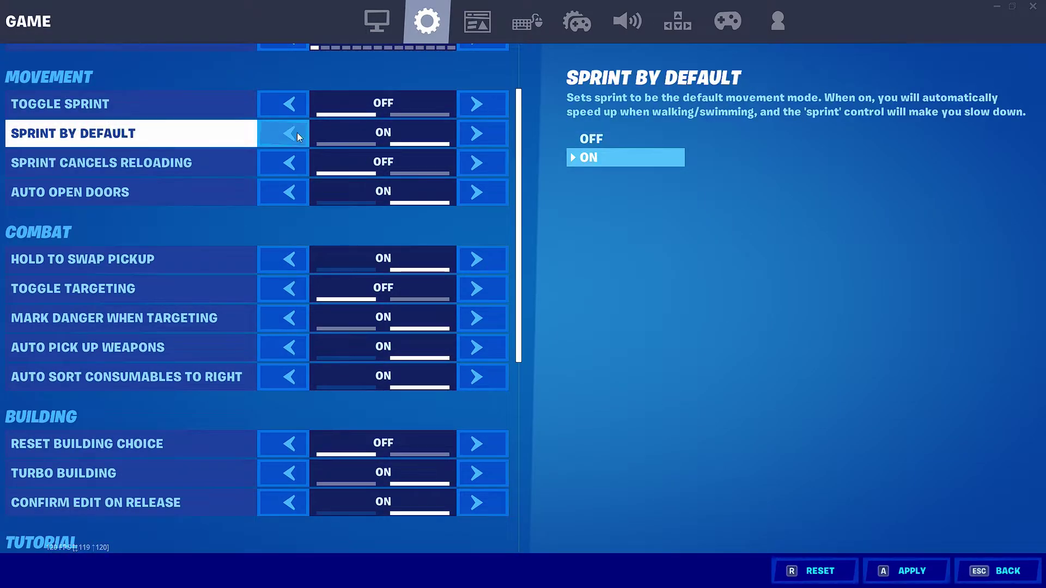
{"action": "scroll", "coordinate": [374, 157], "scroll_direction": "down", "scroll_amount": 2}
{"action": "scroll", "coordinate": [373, 153], "scroll_direction": "down", "scroll_amount": 11}
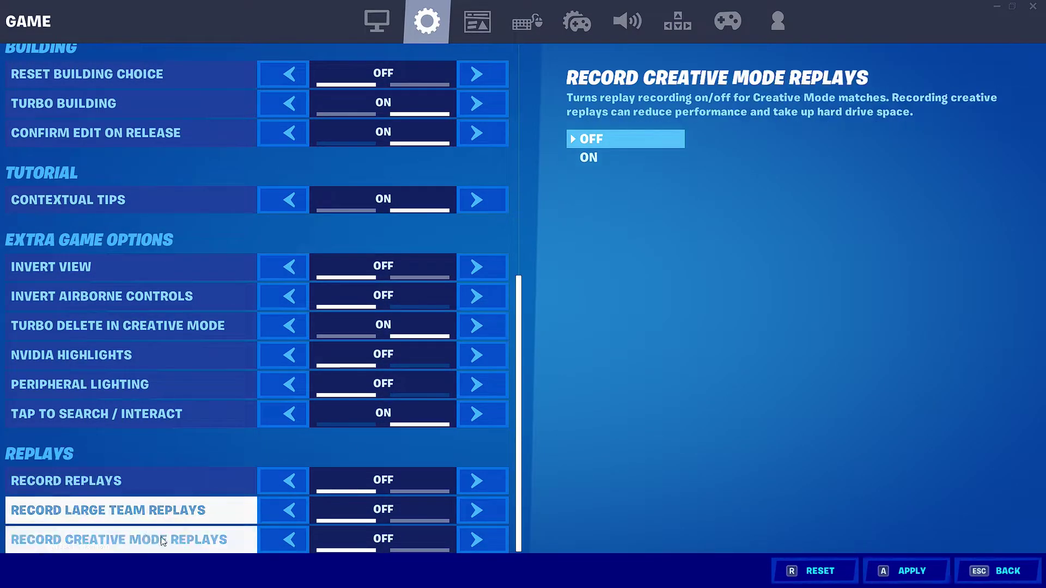
{"action": "double_click", "coordinate": [295, 481]}
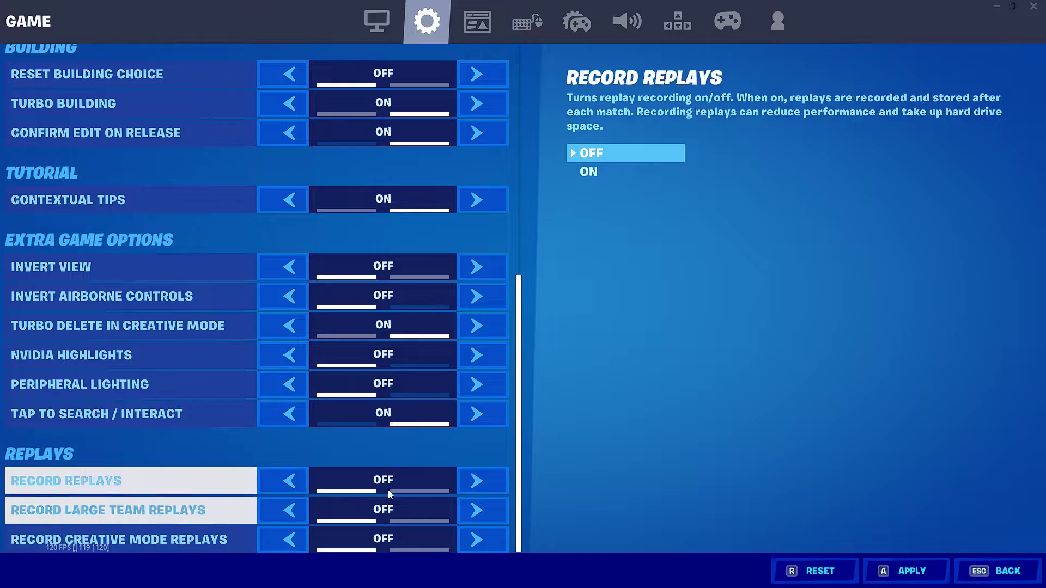
{"action": "left_click", "coordinate": [297, 512]}
{"action": "left_click", "coordinate": [297, 513]}
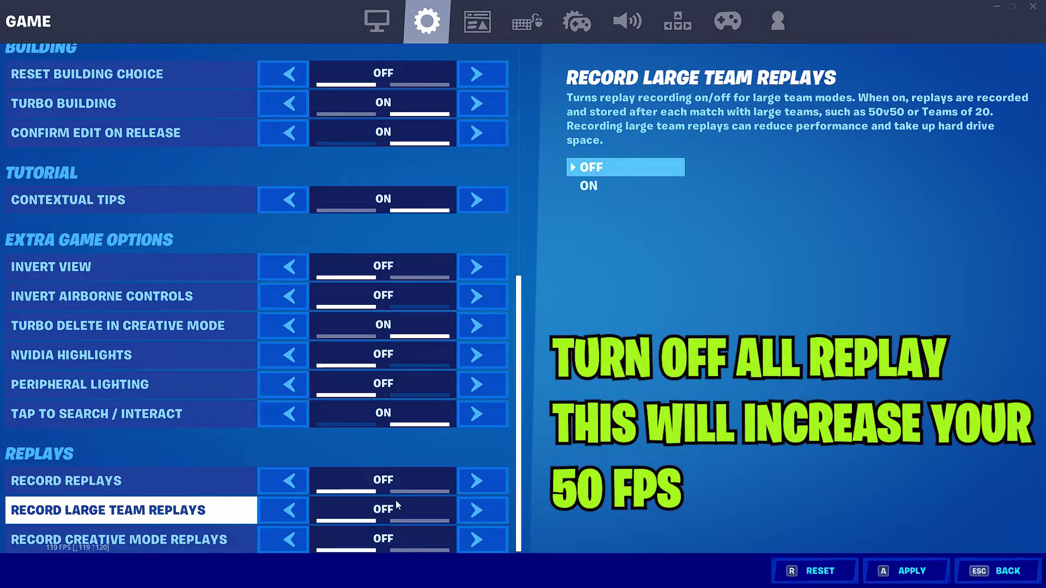
{"action": "left_click", "coordinate": [283, 540]}
{"action": "left_click", "coordinate": [283, 540]}
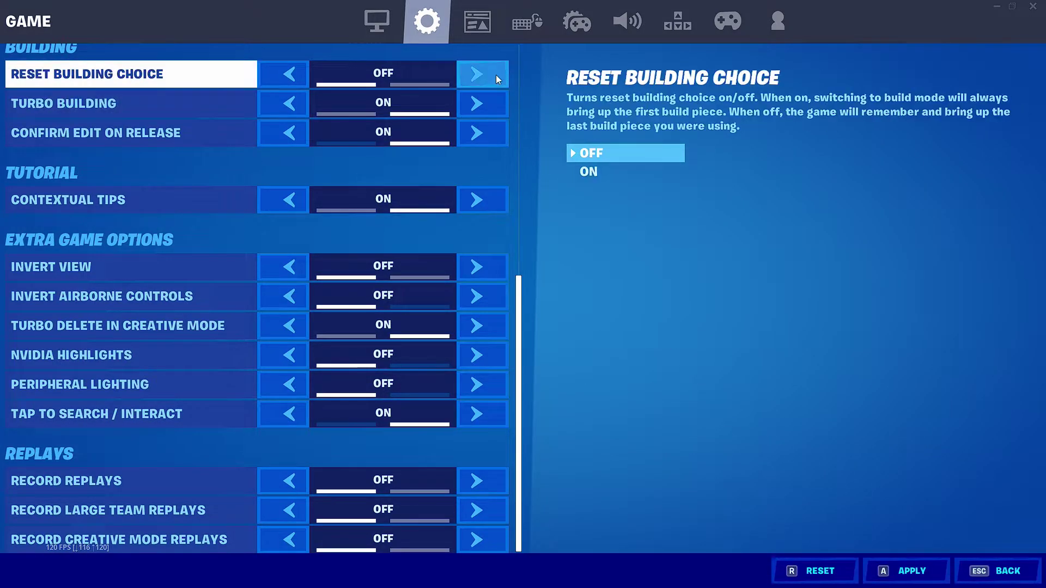
Switch the Fortnite window out of full screen, open Task Manager and go to the details of the Fortnite process
{"action": "double_click", "coordinate": [937, 8]}
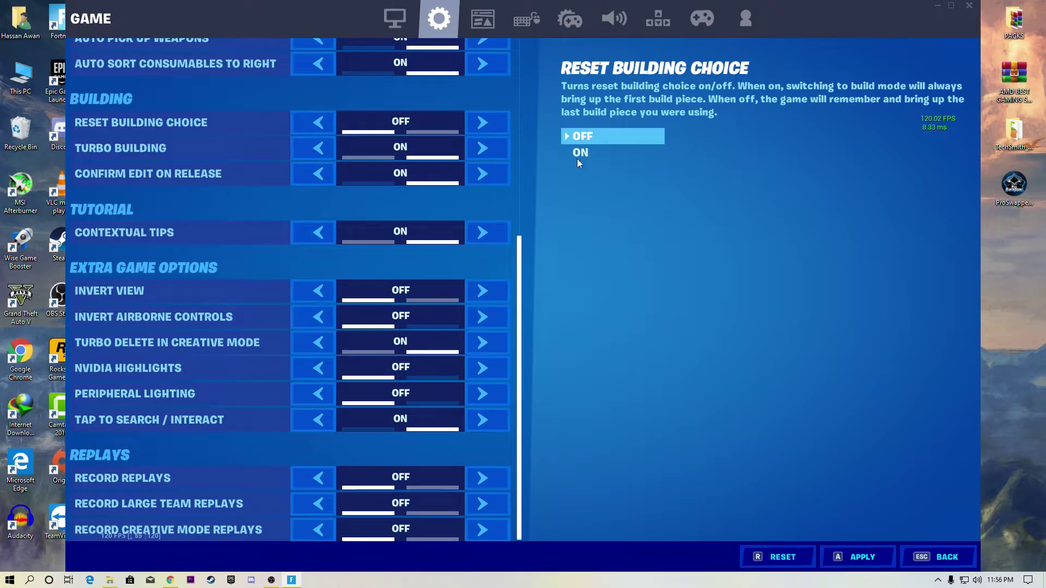
{"action": "right_click", "coordinate": [526, 583]}
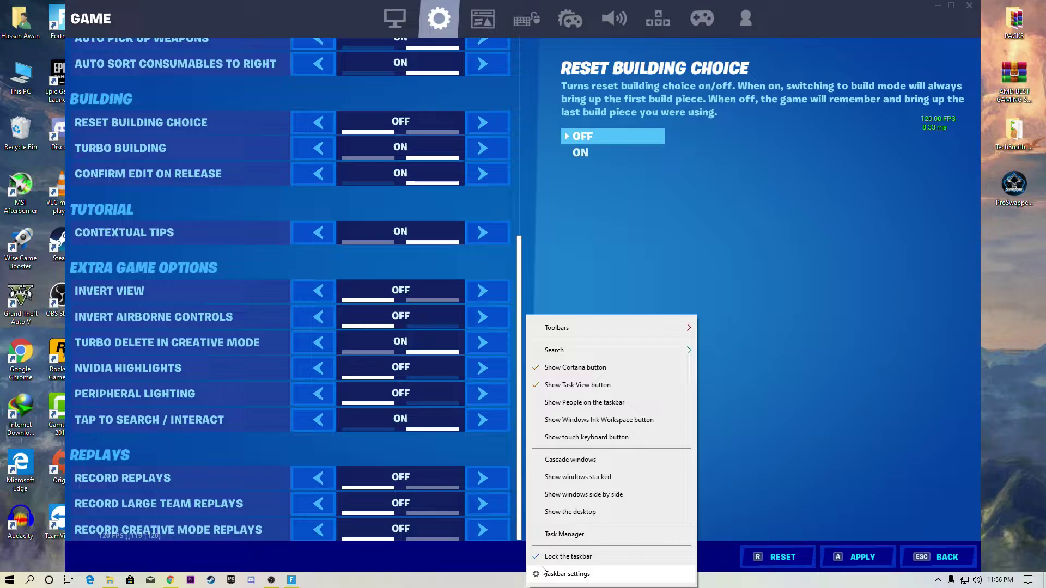
{"action": "left_click", "coordinate": [562, 532]}
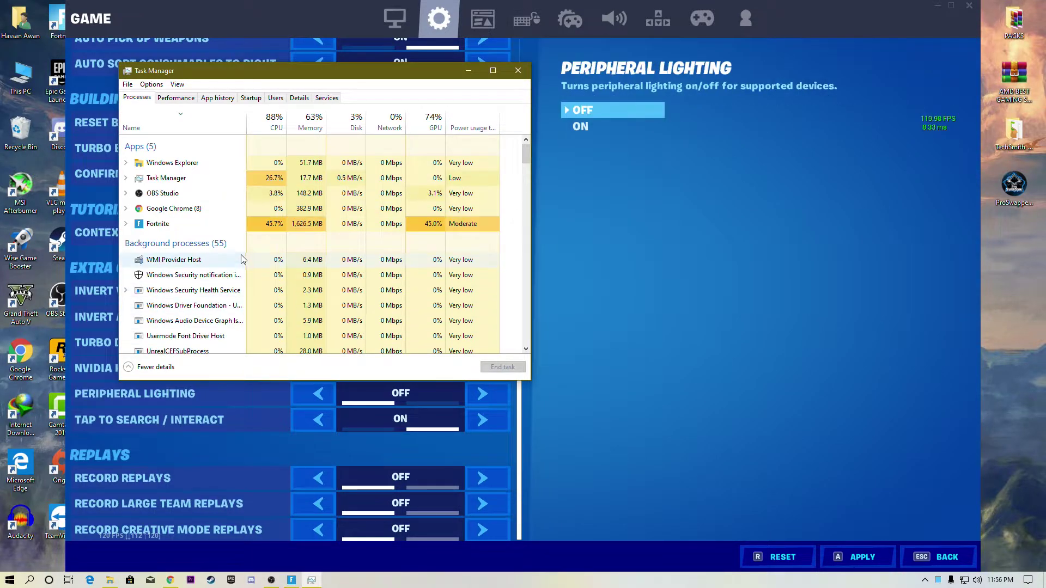
{"action": "scroll", "coordinate": [241, 254], "scroll_direction": "down", "scroll_amount": 1}
{"action": "scroll", "coordinate": [242, 254], "scroll_direction": "down", "scroll_amount": 5}
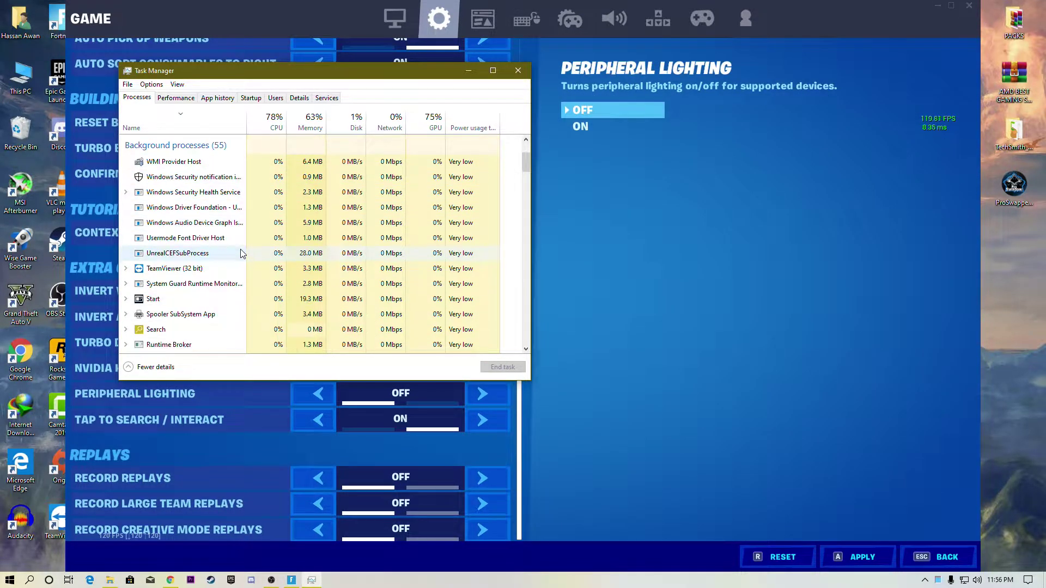
{"action": "scroll", "coordinate": [242, 254], "scroll_direction": "up", "scroll_amount": 5}
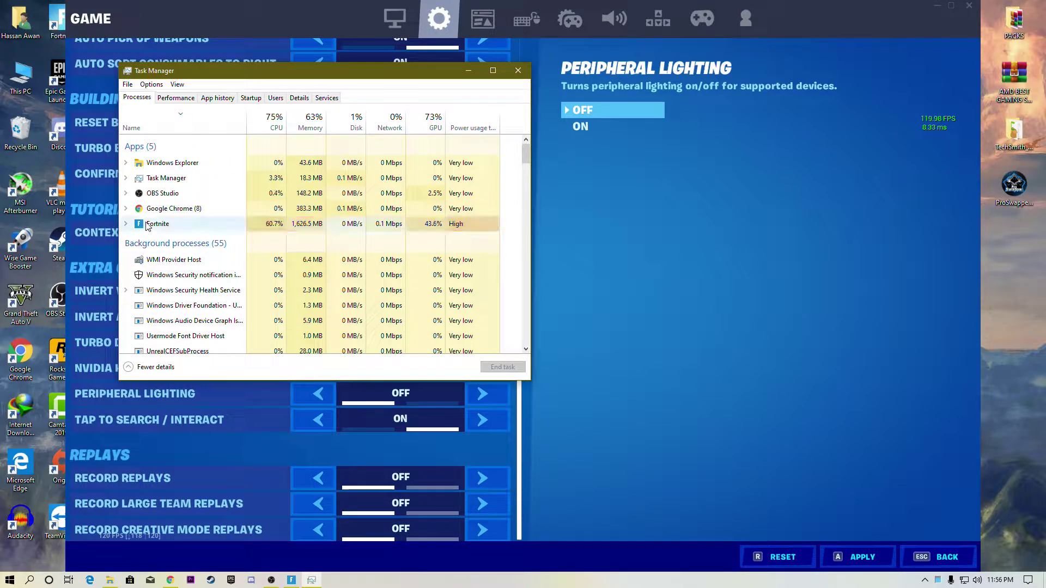
{"action": "right_click", "coordinate": [151, 226]}
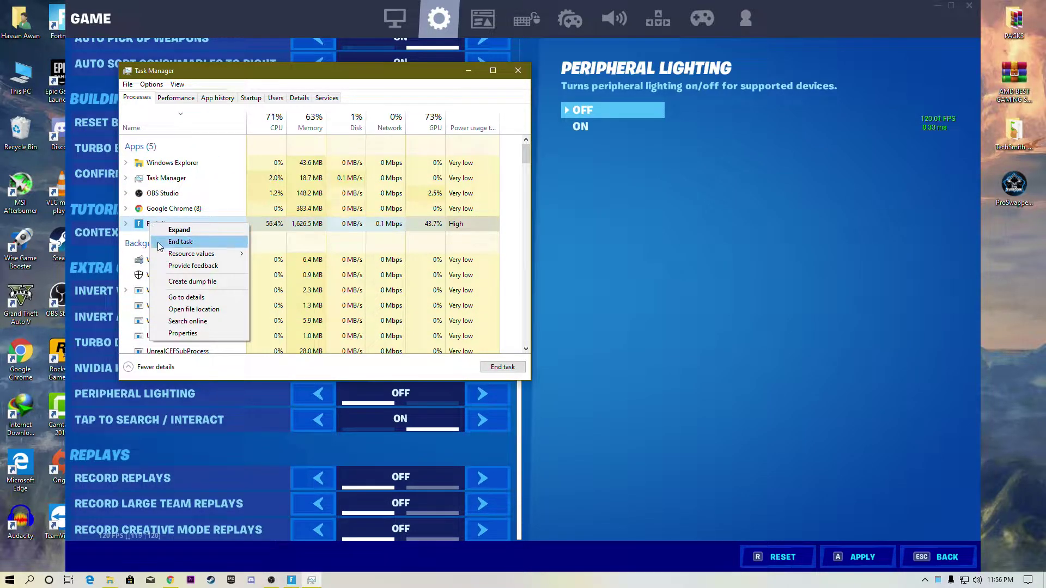
{"action": "left_click", "coordinate": [188, 297]}
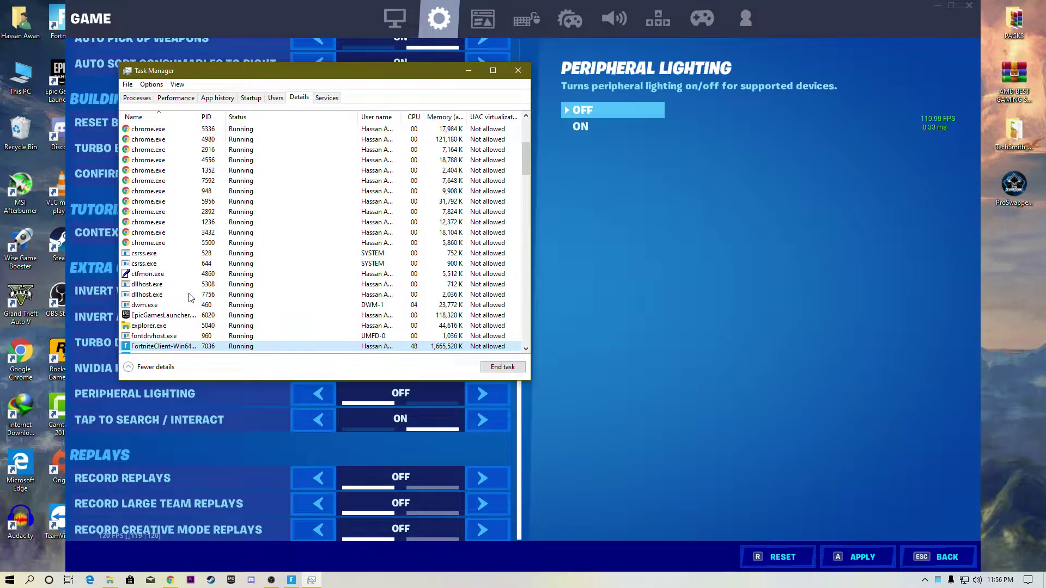
Set the priority of FortniteClient-Win64-Shipping.exe to High, confirm the change and close Task Manager
{"action": "scroll", "coordinate": [190, 298], "scroll_direction": "down", "scroll_amount": 2}
{"action": "right_click", "coordinate": [184, 284]}
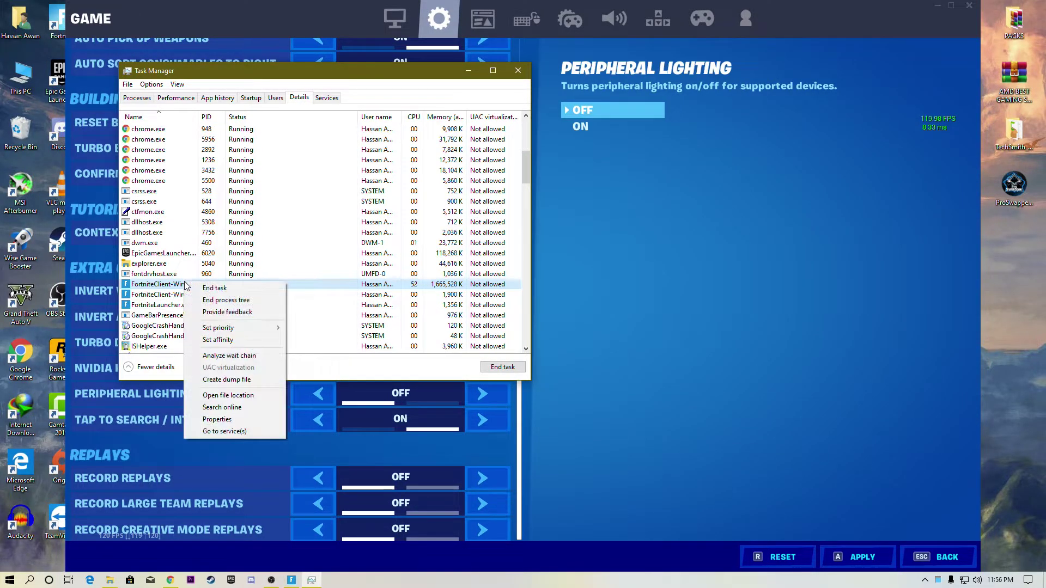
{"action": "mouse_move", "coordinate": [234, 328]}
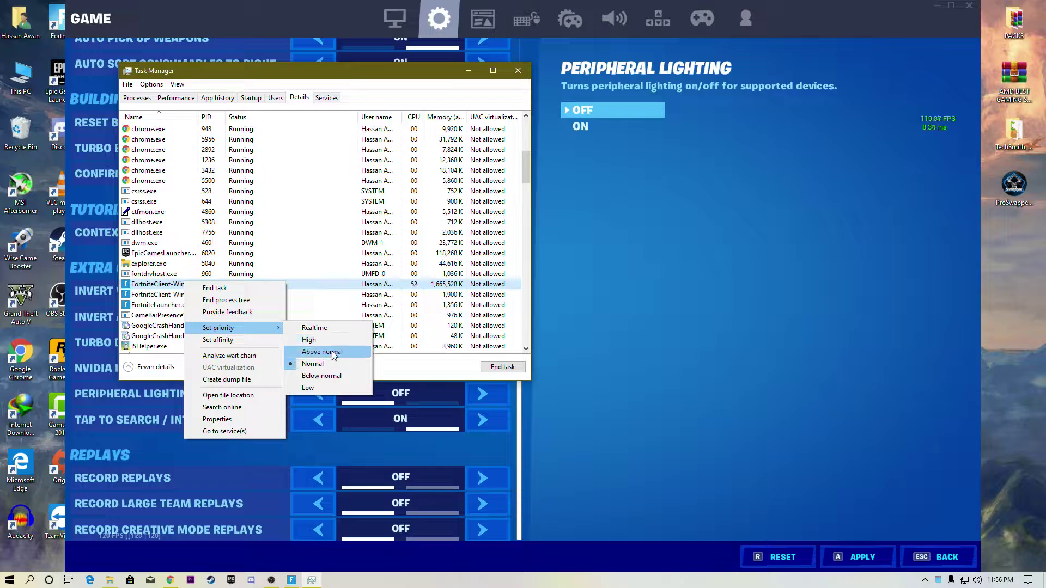
{"action": "left_click", "coordinate": [309, 340]}
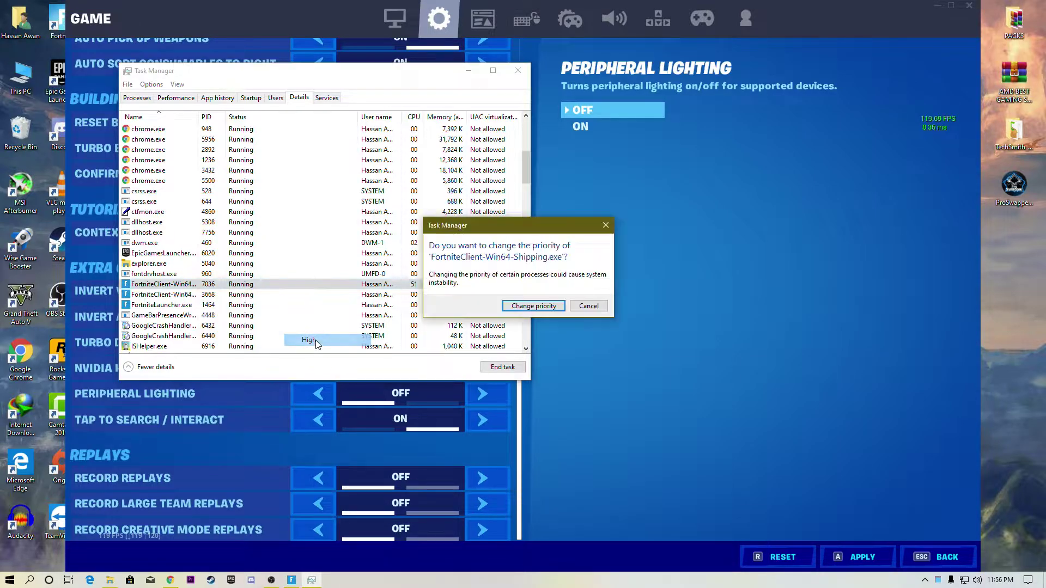
{"action": "left_click", "coordinate": [534, 308]}
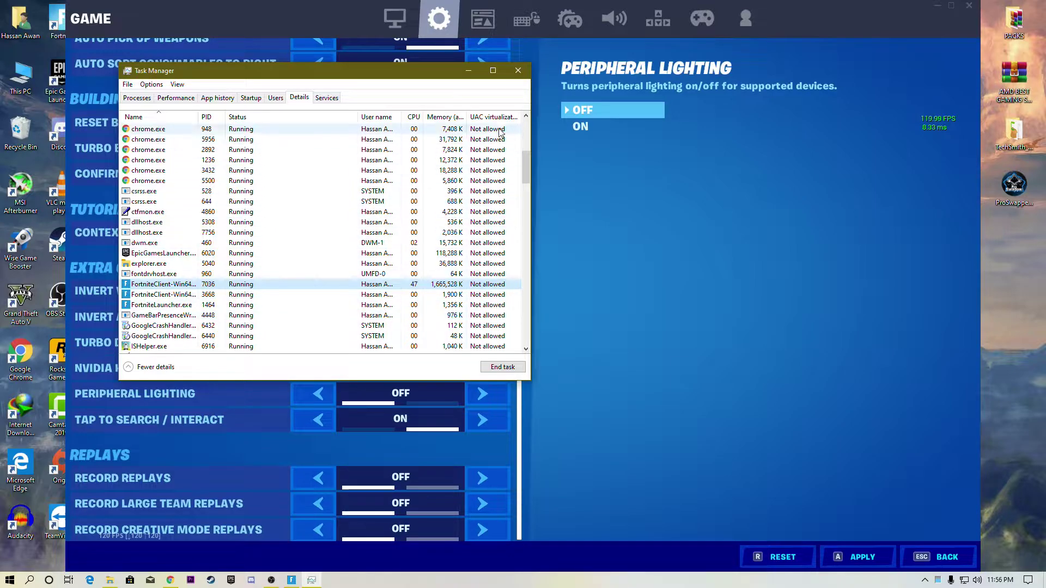
{"action": "left_click", "coordinate": [518, 69]}
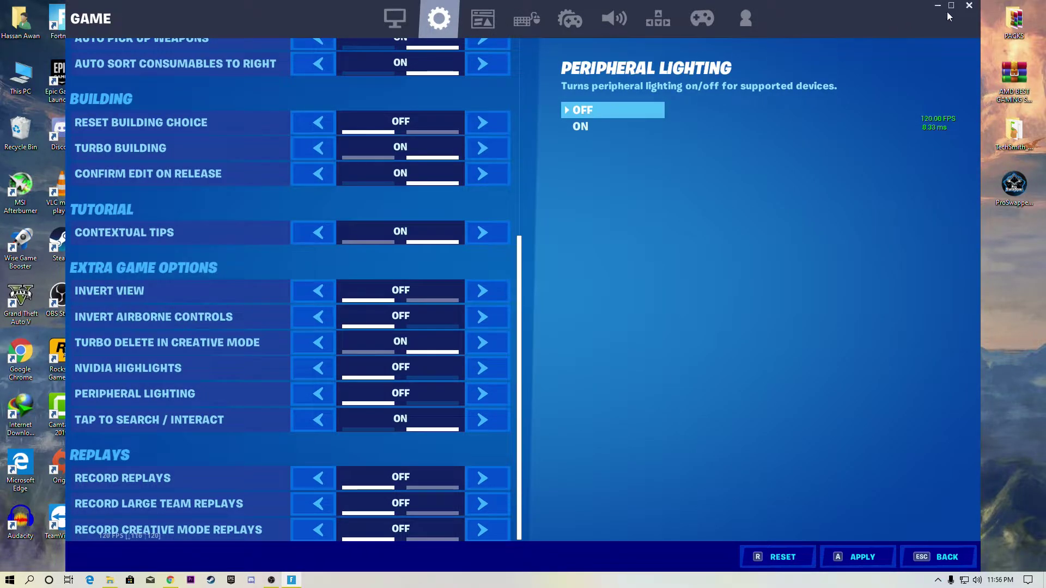
Close the Fortnite game and return to the desktop
{"action": "left_click", "coordinate": [970, 6]}
{"action": "left_click", "coordinate": [610, 404]}
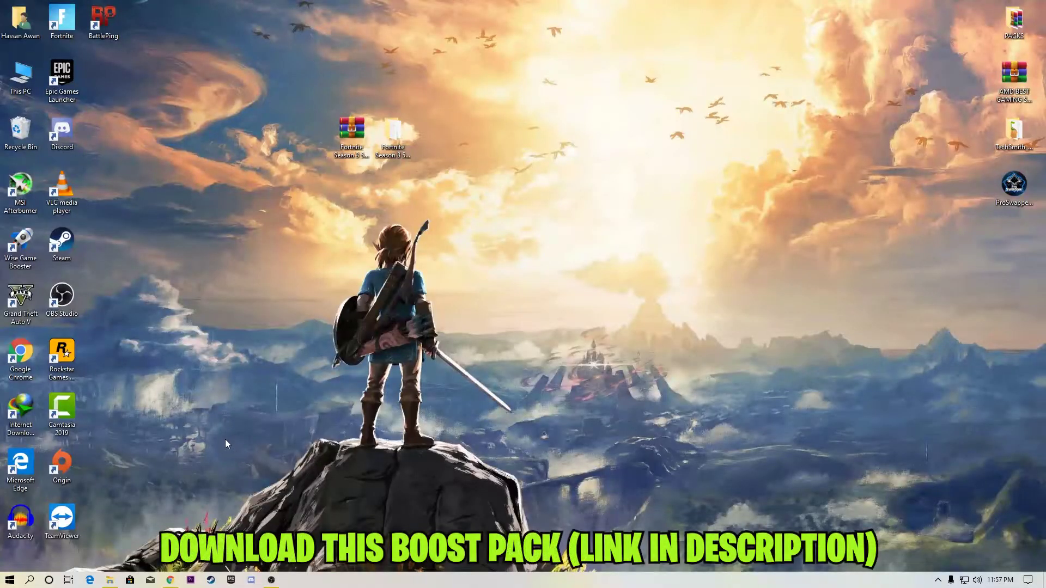
{"action": "left_click_drag", "start_coordinate": [326, 109], "coordinate": [417, 172]}
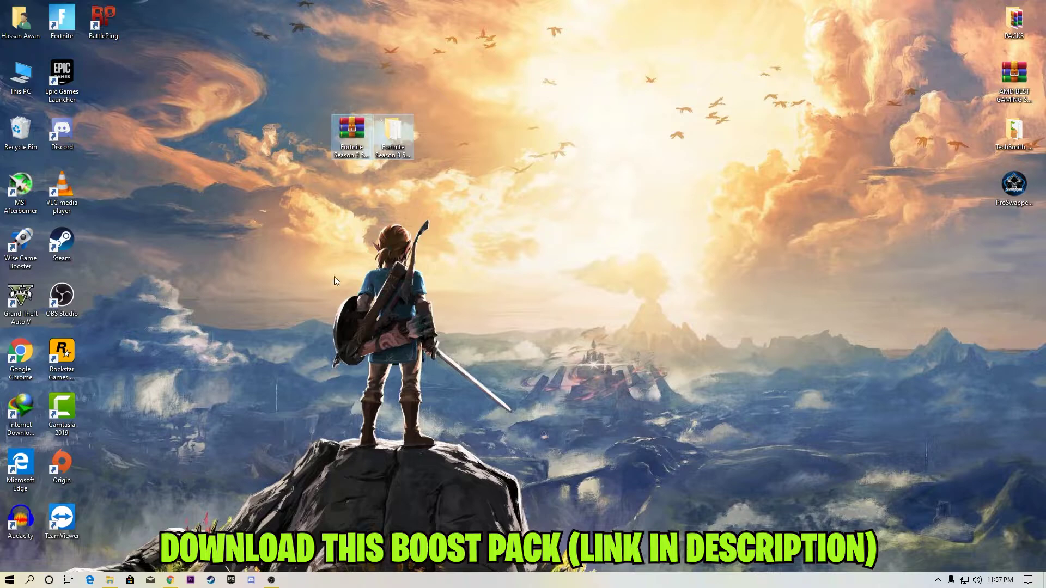
Switch to Chrome and open bit.ly/38iTGwa in the empty new tab
{"action": "left_click", "coordinate": [170, 579]}
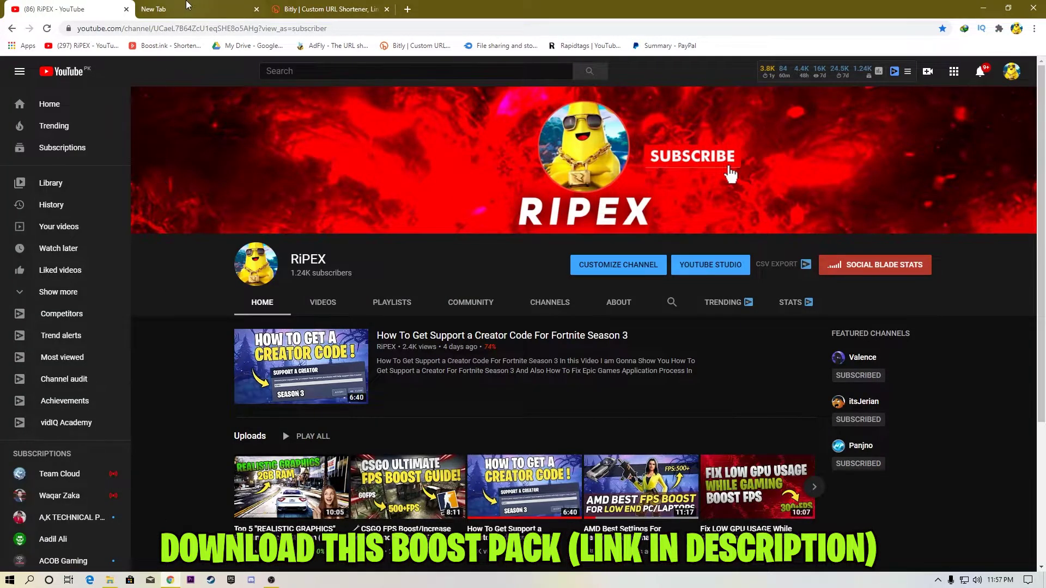
{"action": "left_click", "coordinate": [163, 9]}
{"action": "type", "text": "bit.ly/38iTGwa"}
{"action": "key", "text": "Return"}
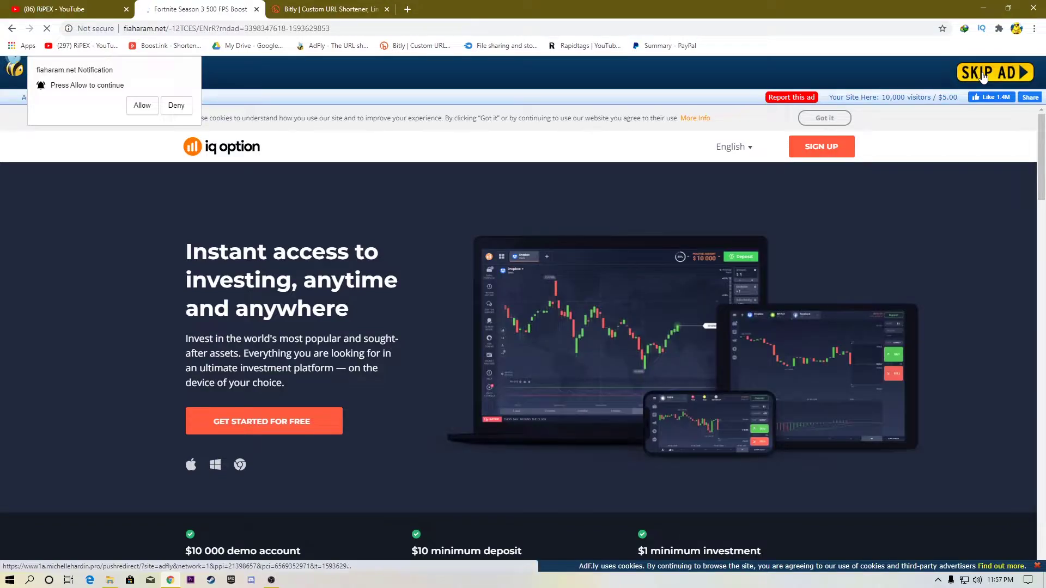
Skip the ad page, follow the redirect to MediaFire and download the Fortnite Season 3 500 FPS Boost archive
{"action": "left_click", "coordinate": [984, 77]}
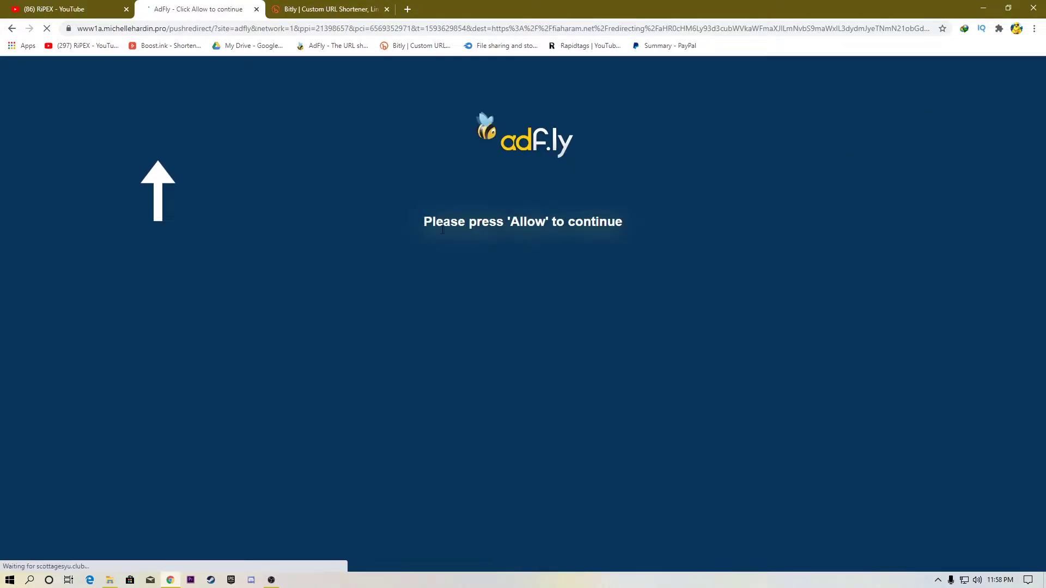
{"action": "left_click_drag", "start_coordinate": [423, 229], "coordinate": [645, 226]}
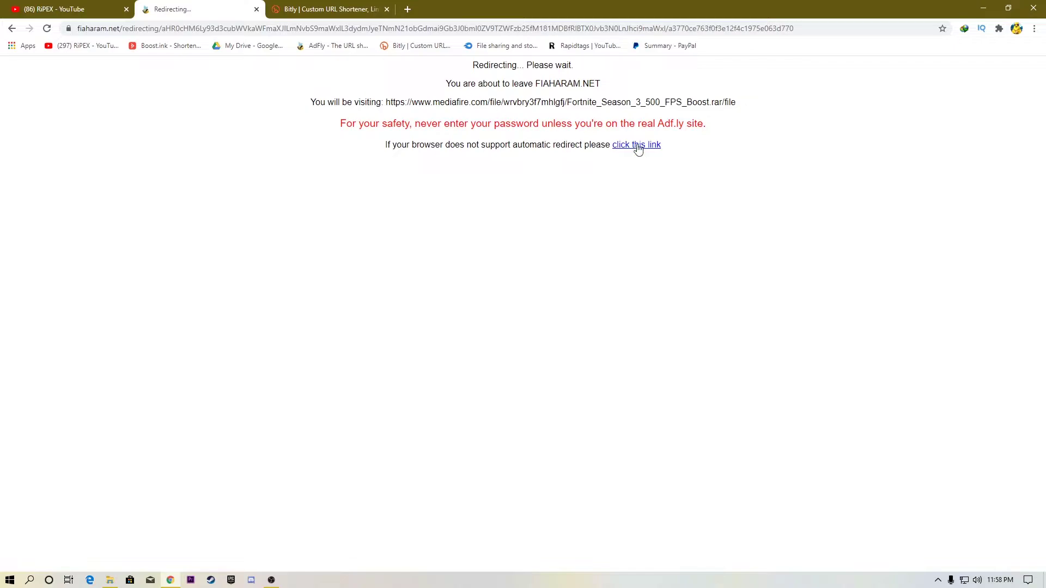
{"action": "left_click", "coordinate": [639, 146]}
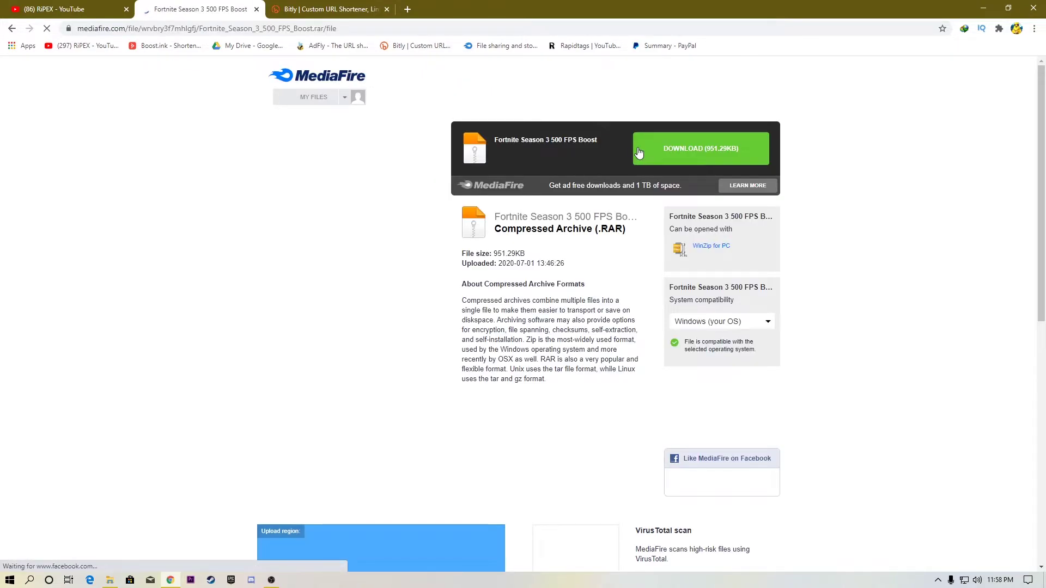
{"action": "left_click", "coordinate": [693, 158]}
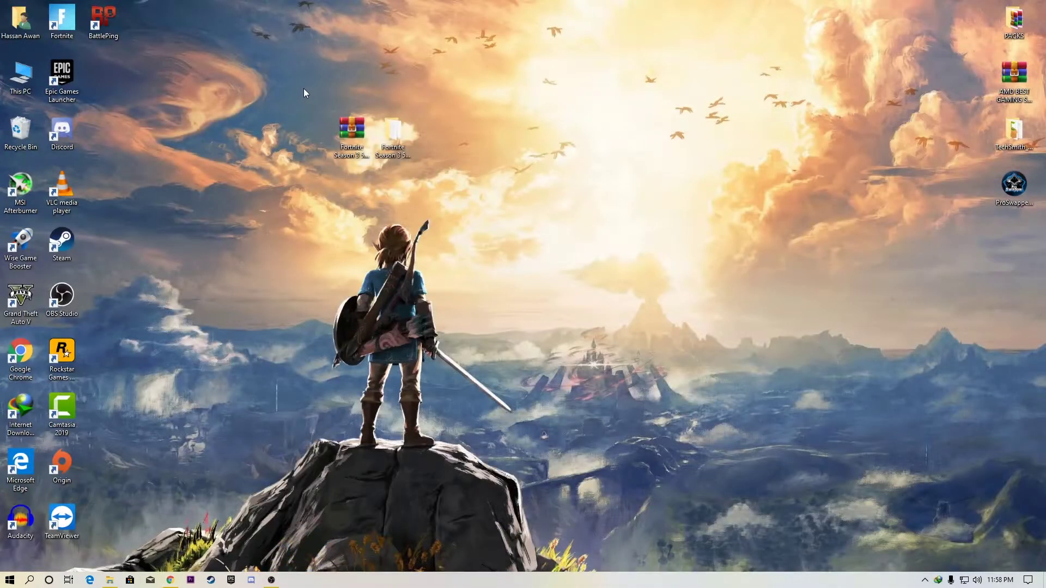
Extract the Fortnite Season 3 500 FPS Boost archive on the desktop into a folder of the same name and move that folder away from the archive
{"action": "left_click_drag", "start_coordinate": [303, 89], "coordinate": [454, 169]}
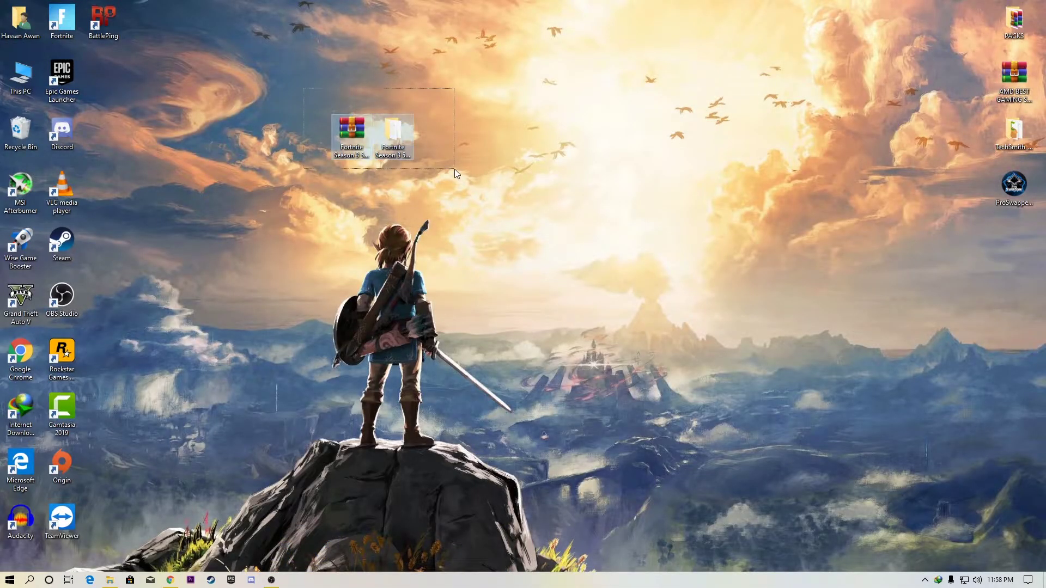
{"action": "right_click", "coordinate": [347, 132]}
{"action": "left_click", "coordinate": [358, 121]}
{"action": "right_click", "coordinate": [357, 122]}
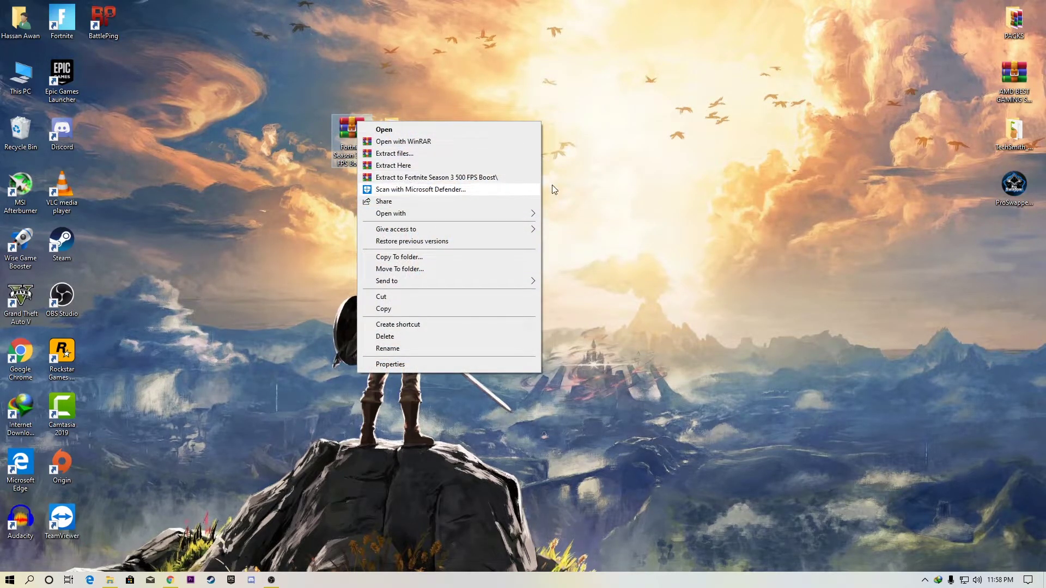
{"action": "left_click", "coordinate": [408, 178]}
{"action": "left_click_drag", "start_coordinate": [464, 107], "coordinate": [478, 86]}
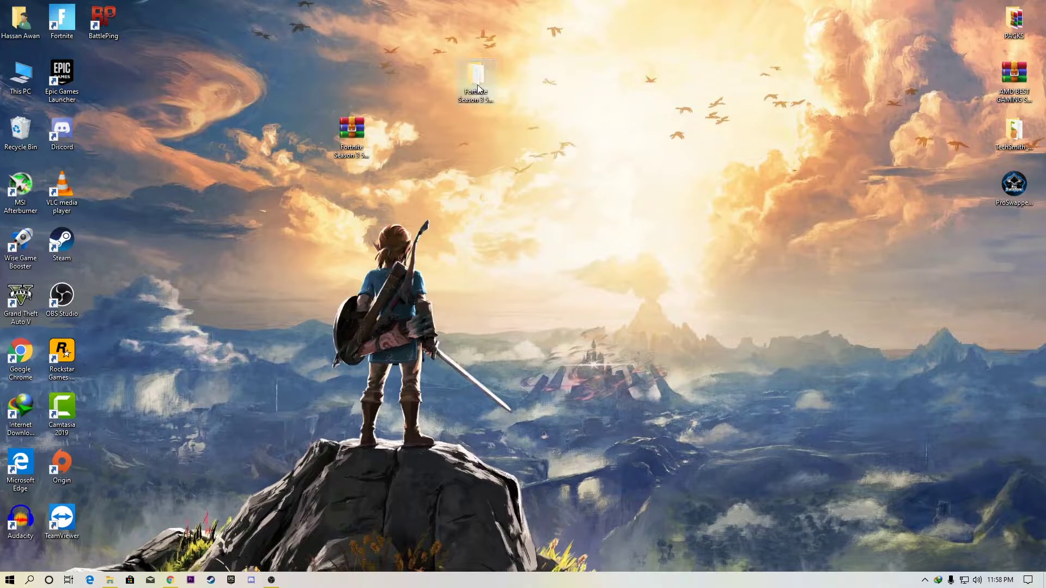
Open the Registry files for Optimization folder inside the extracted Fortnite Season 3 500 FPS Boost folder
{"action": "double_click", "coordinate": [477, 84]}
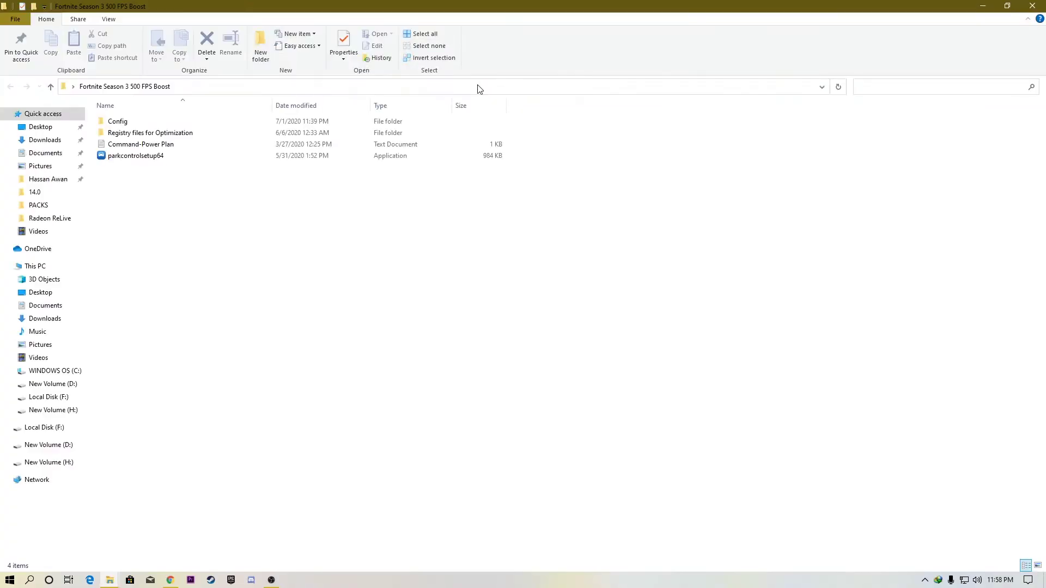
{"action": "double_click", "coordinate": [162, 136]}
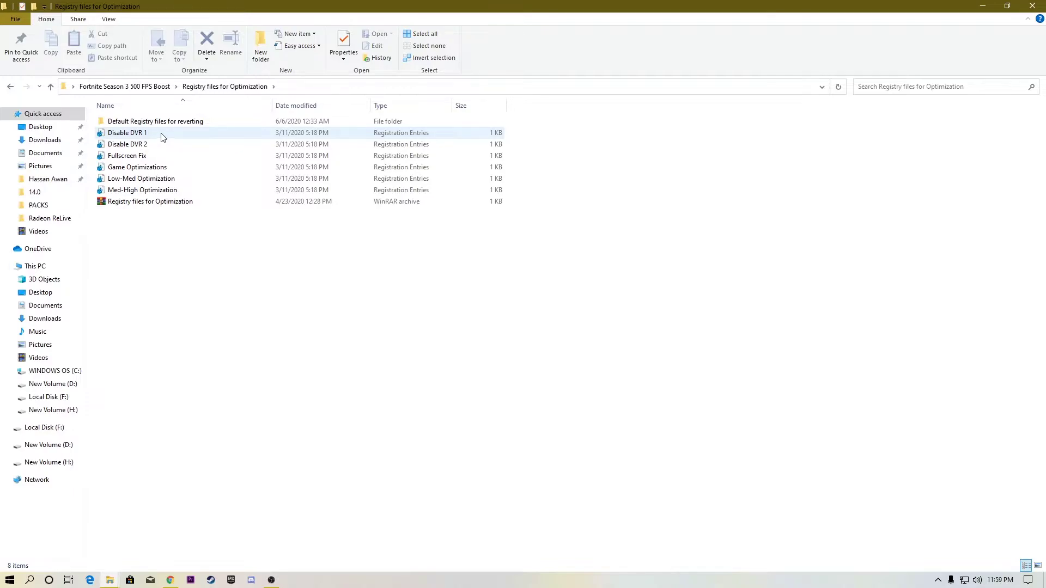
{"action": "left_click_drag", "start_coordinate": [509, 136], "coordinate": [334, 215]}
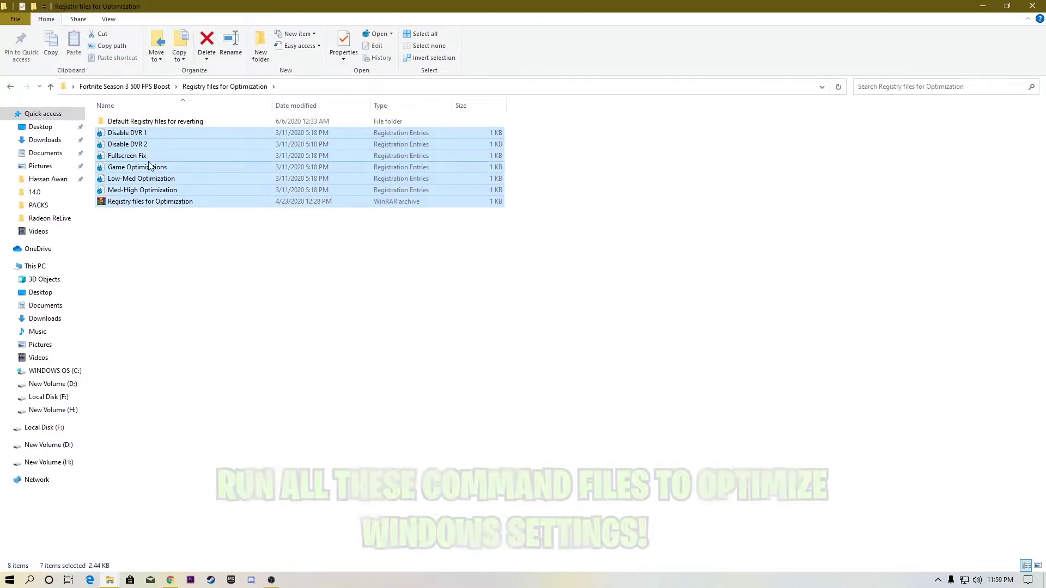
{"action": "left_click", "coordinate": [217, 260]}
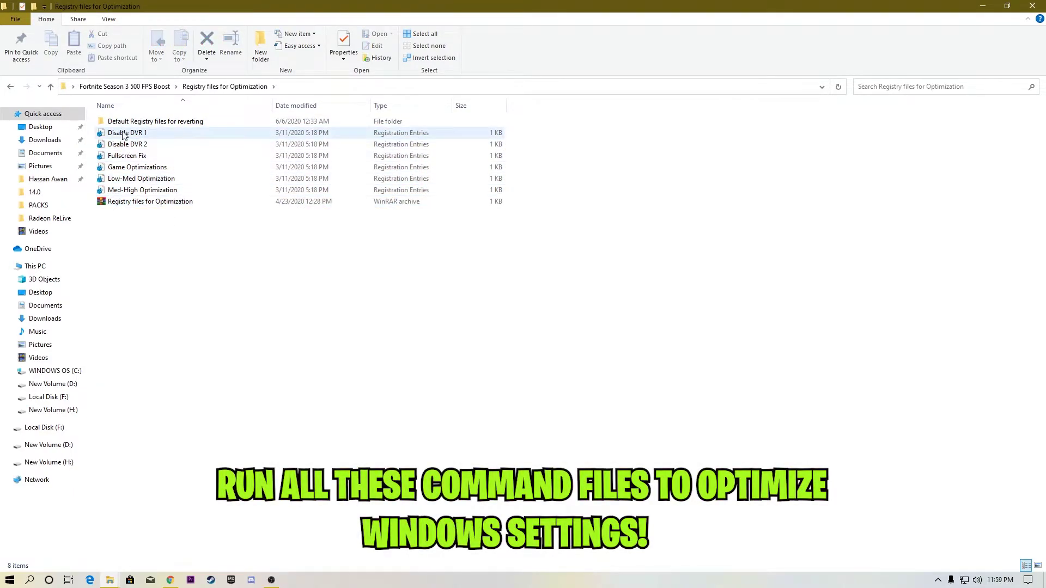
Add the Disable DVR 1 and Disable DVR 2 registry files to the Windows registry
{"action": "double_click", "coordinate": [123, 135]}
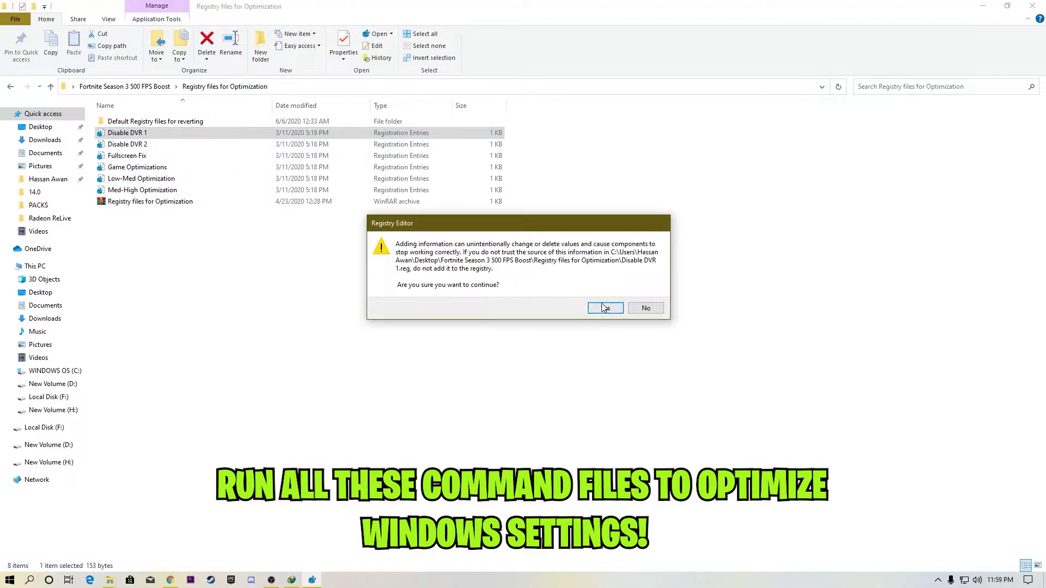
{"action": "left_click", "coordinate": [604, 309]}
{"action": "left_click", "coordinate": [648, 299]}
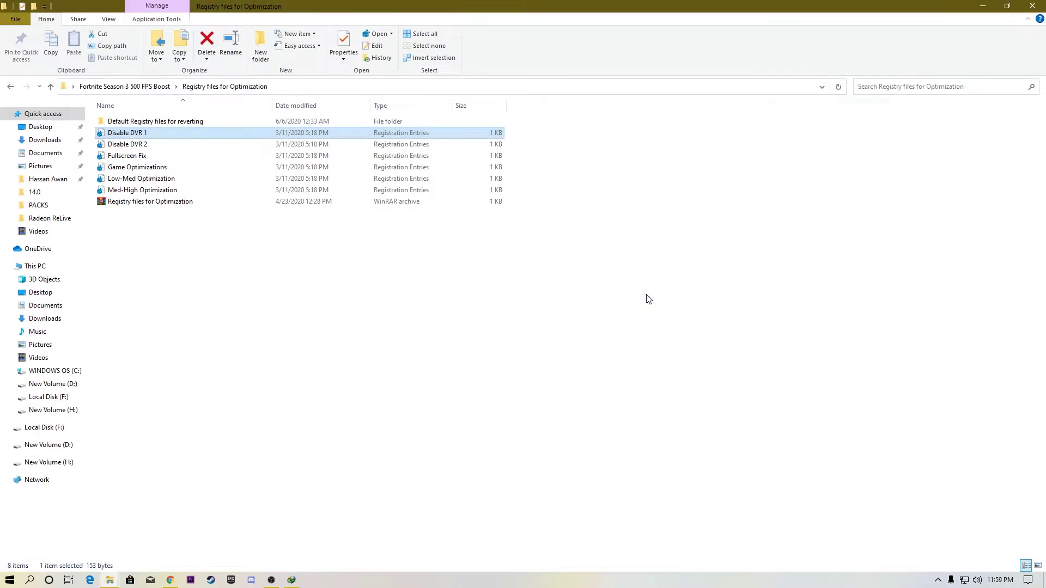
{"action": "double_click", "coordinate": [128, 145]}
{"action": "left_click", "coordinate": [605, 308]}
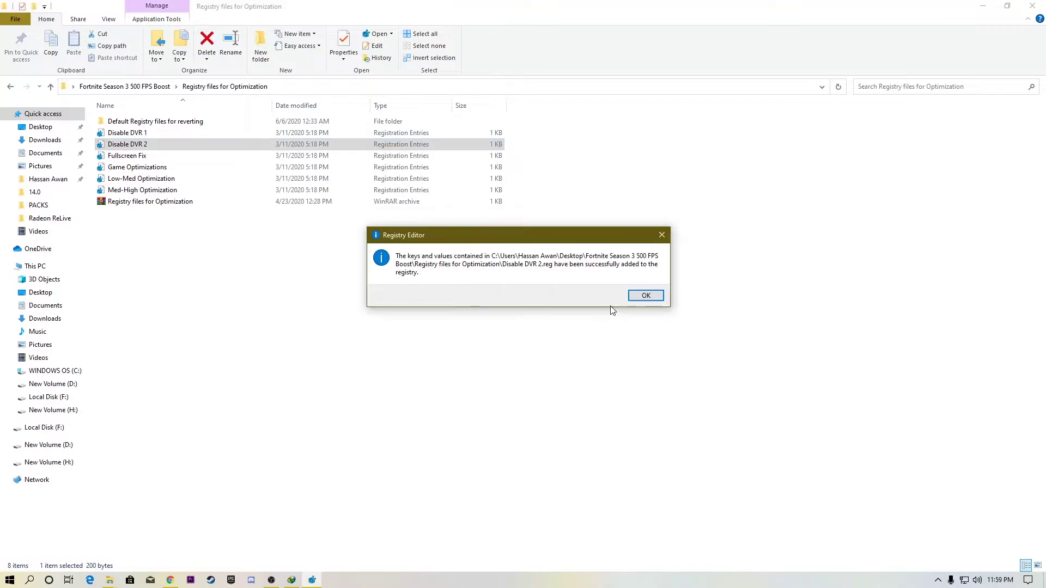
{"action": "left_click", "coordinate": [648, 300]}
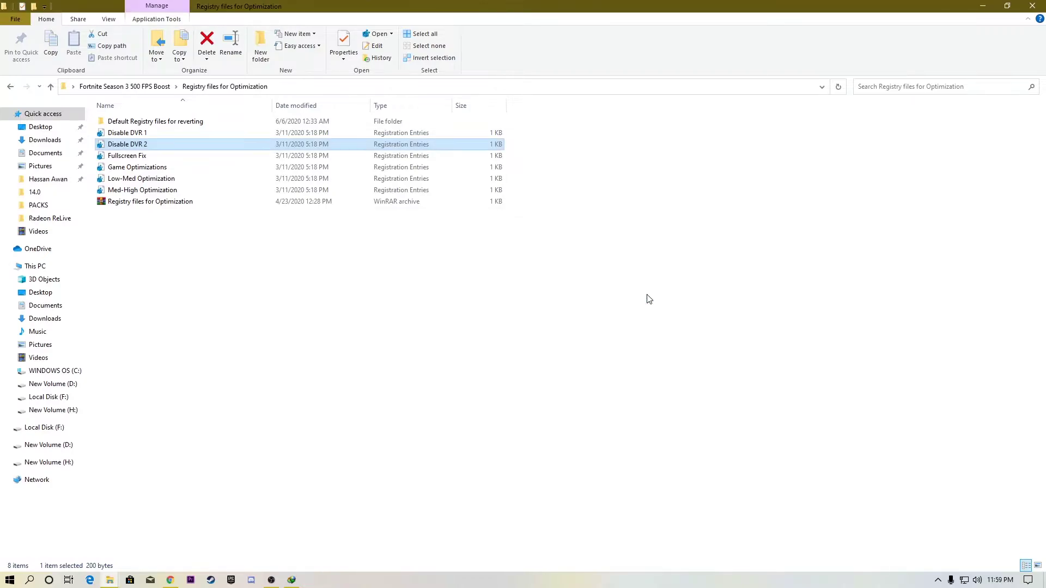
Add the Fullscreen Fix and Game Optimizations registry files to the Windows registry
{"action": "double_click", "coordinate": [121, 157]}
{"action": "left_click", "coordinate": [604, 306]}
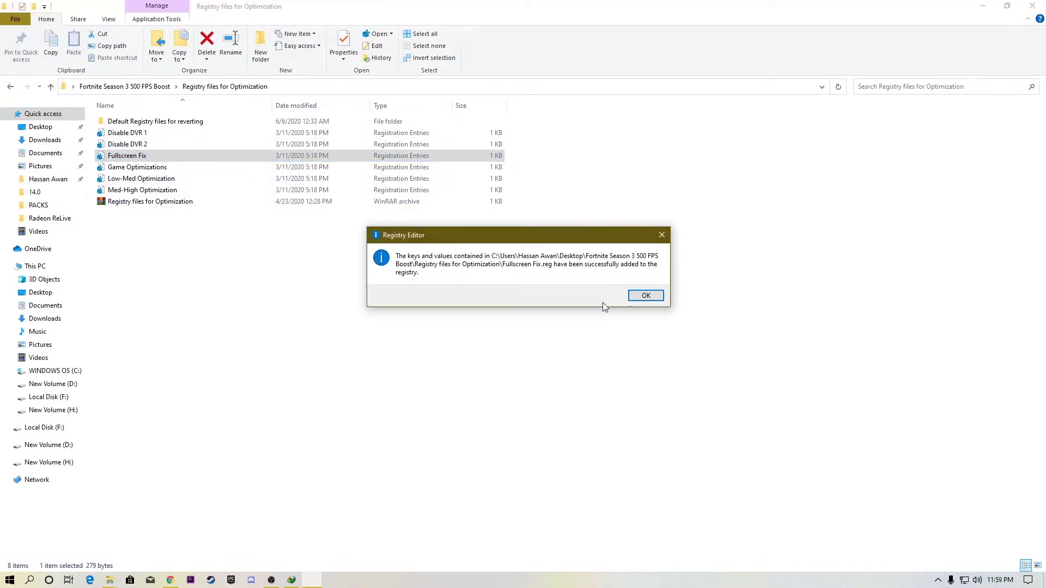
{"action": "left_click", "coordinate": [645, 296]}
{"action": "double_click", "coordinate": [136, 168]}
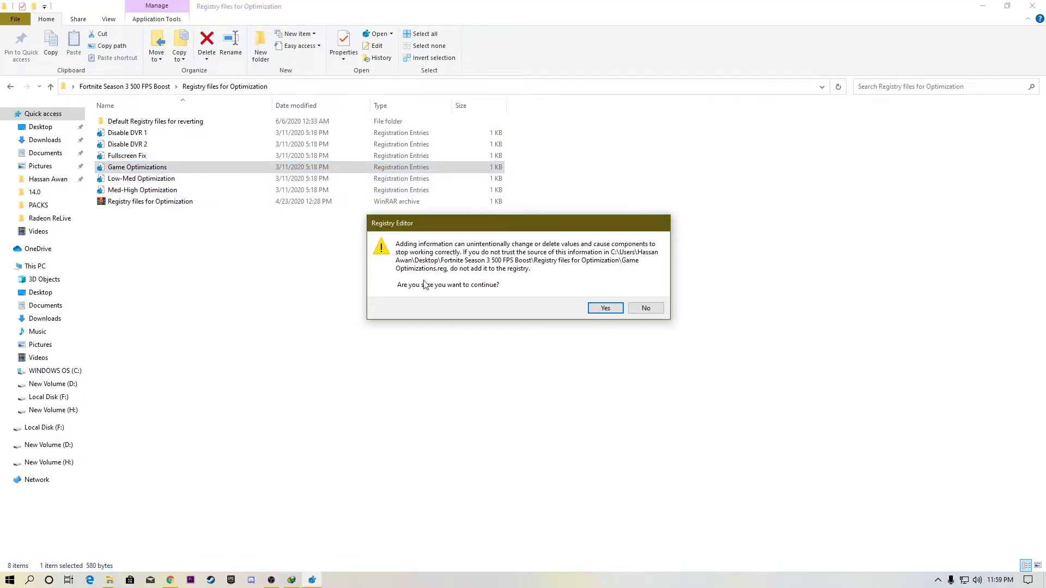
{"action": "left_click", "coordinate": [605, 308]}
{"action": "left_click", "coordinate": [645, 297]}
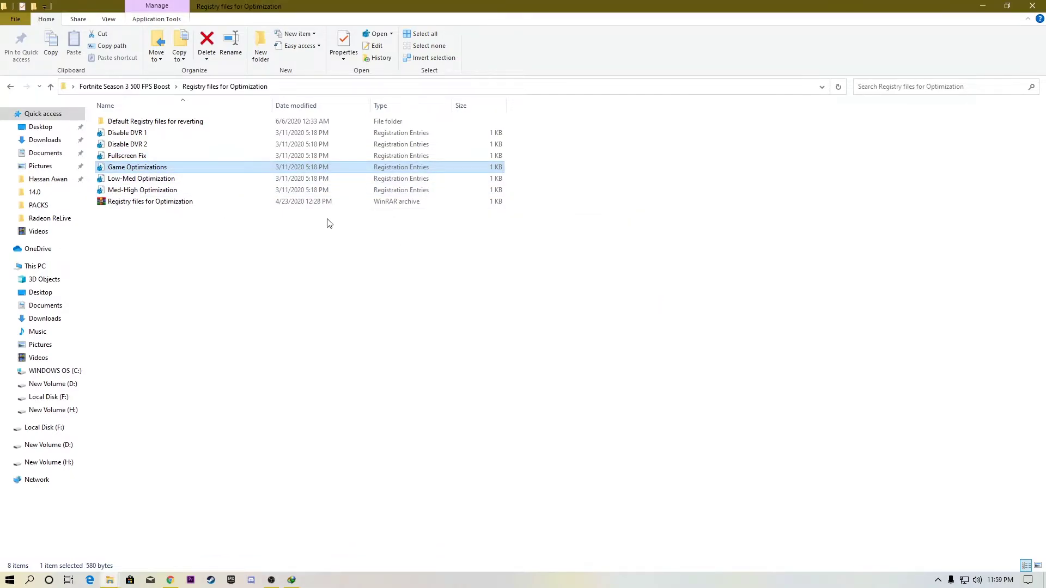
Add the Low-Med Optimization registry file to the Windows registry
{"action": "left_click_drag", "start_coordinate": [532, 179], "coordinate": [483, 194]}
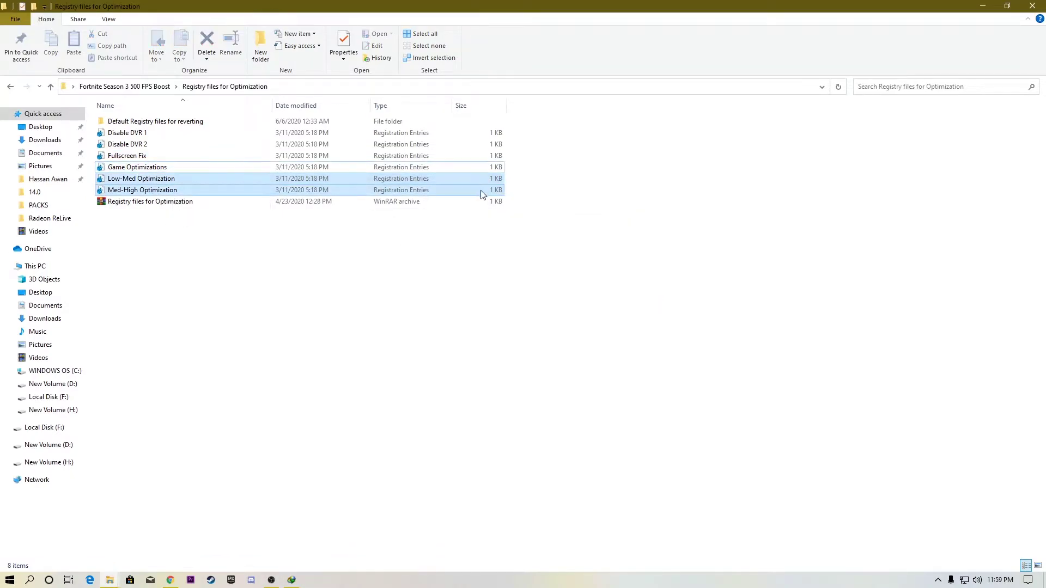
{"action": "left_click", "coordinate": [397, 243]}
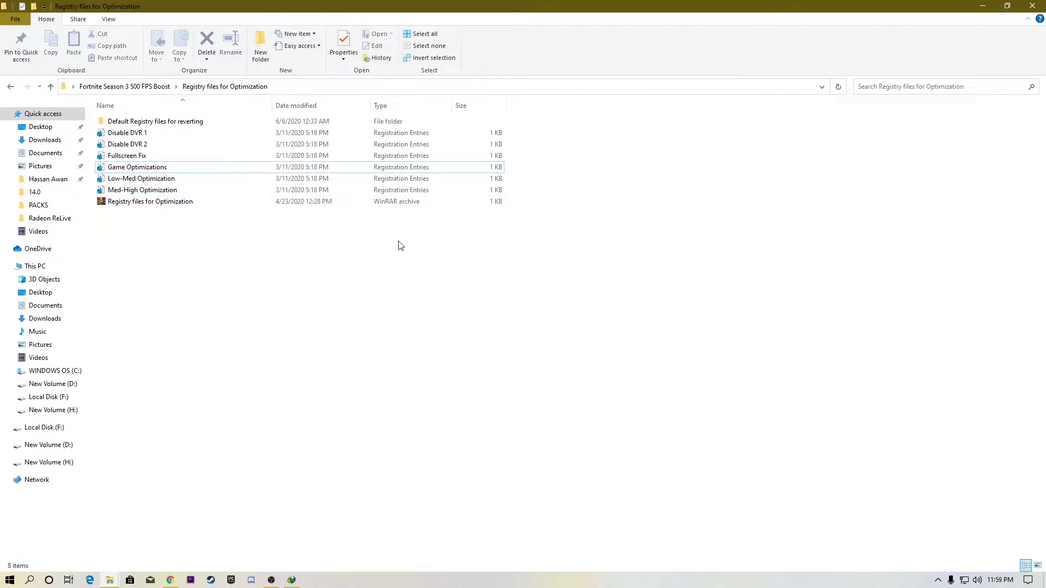
{"action": "double_click", "coordinate": [126, 180]}
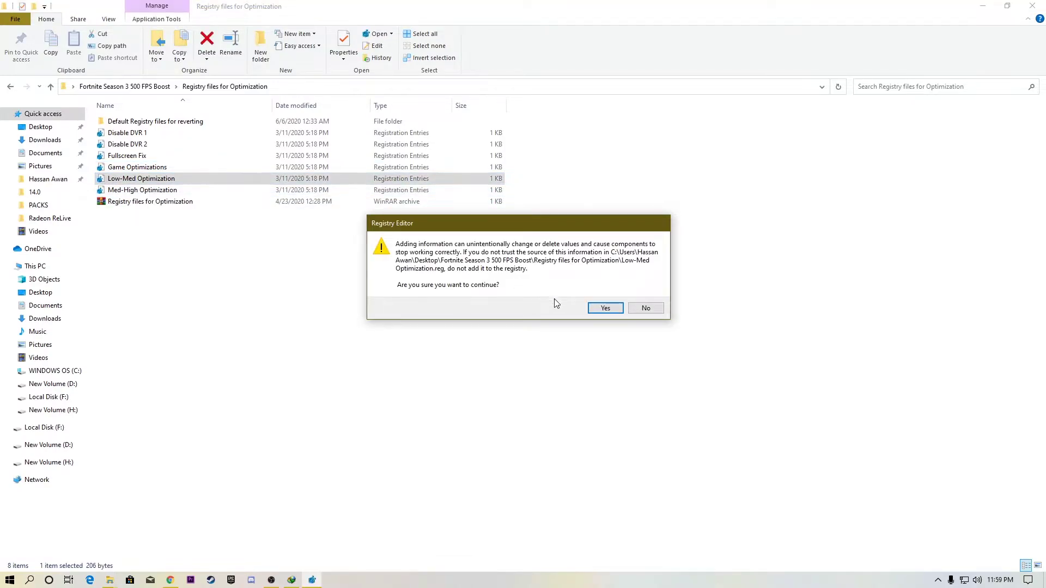
{"action": "left_click", "coordinate": [598, 311]}
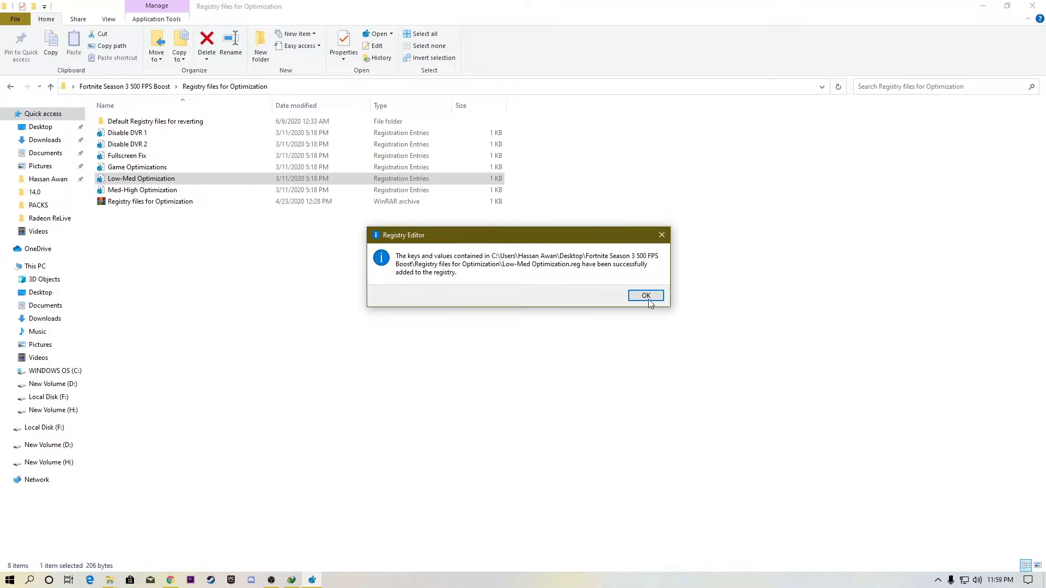
{"action": "left_click", "coordinate": [646, 296]}
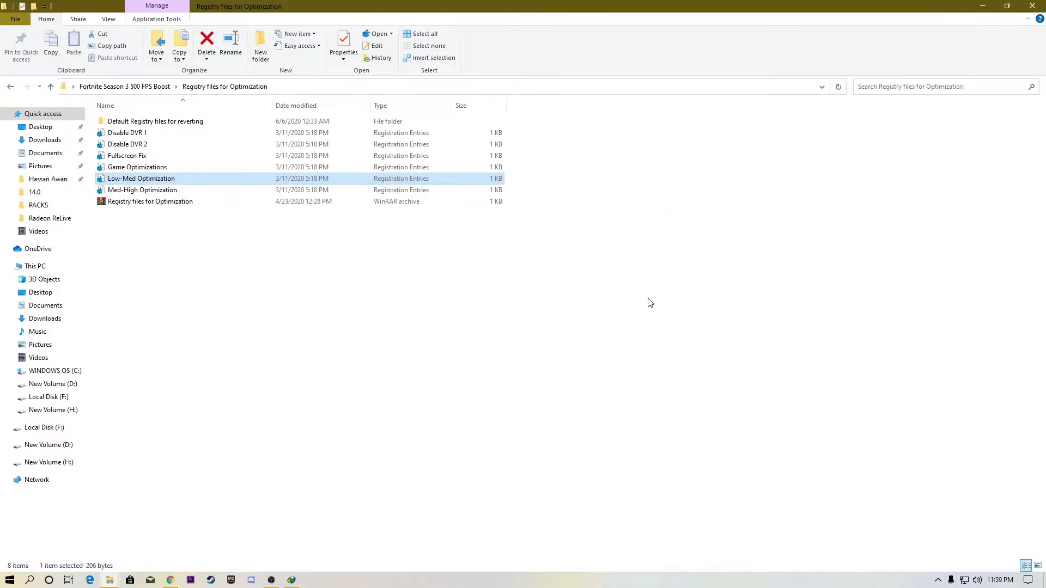
Copy the full powercfg command from the Command-Power Plan text file in the Fortnite Season 3 500 FPS Boost folder and close the file
{"action": "left_click", "coordinate": [11, 87]}
{"action": "left_click", "coordinate": [228, 265]}
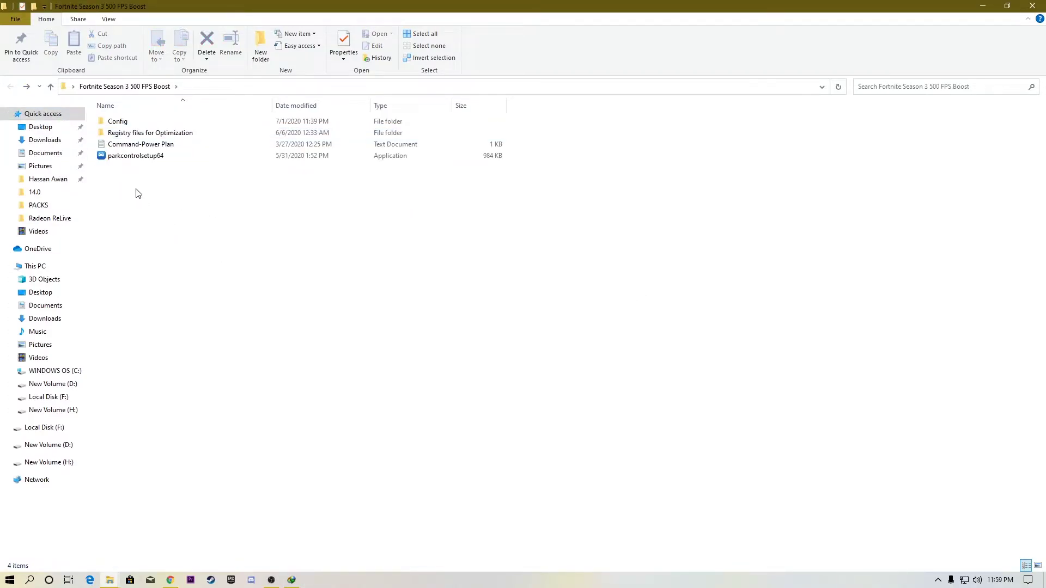
{"action": "double_click", "coordinate": [140, 146]}
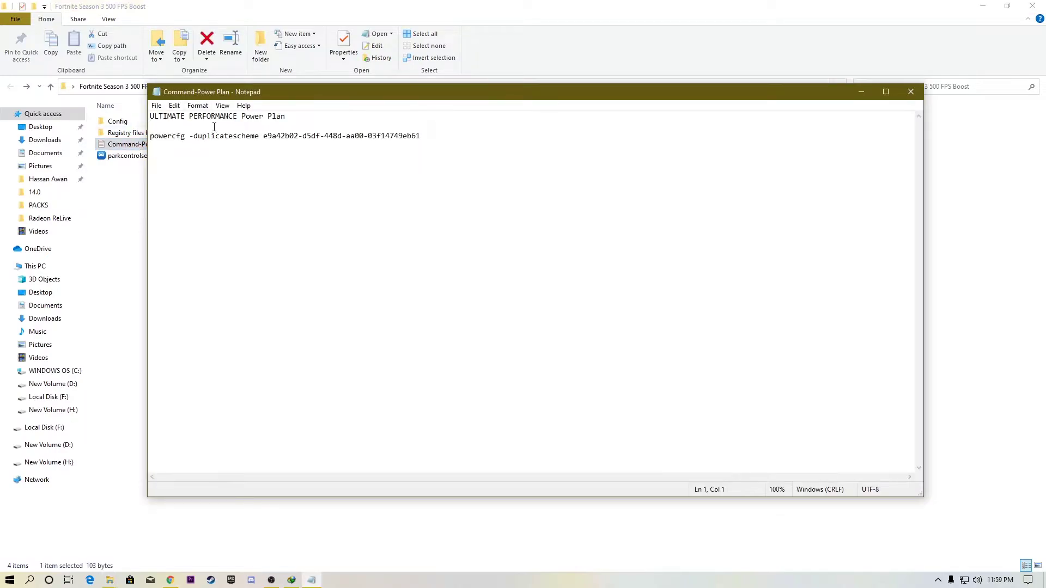
{"action": "left_click_drag", "start_coordinate": [421, 136], "coordinate": [263, 136]}
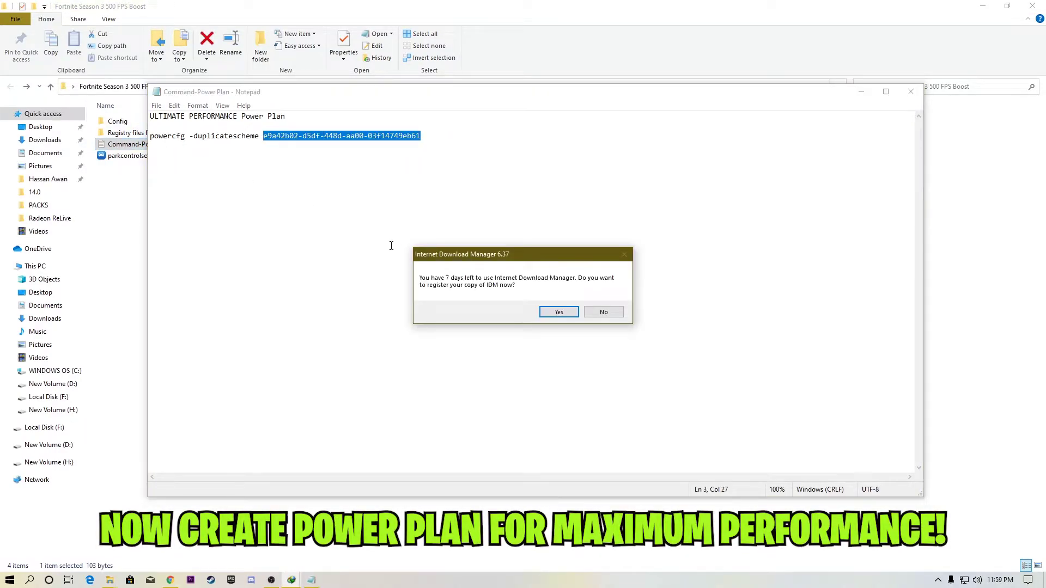
{"action": "left_click", "coordinate": [605, 309]}
{"action": "left_click", "coordinate": [440, 145]}
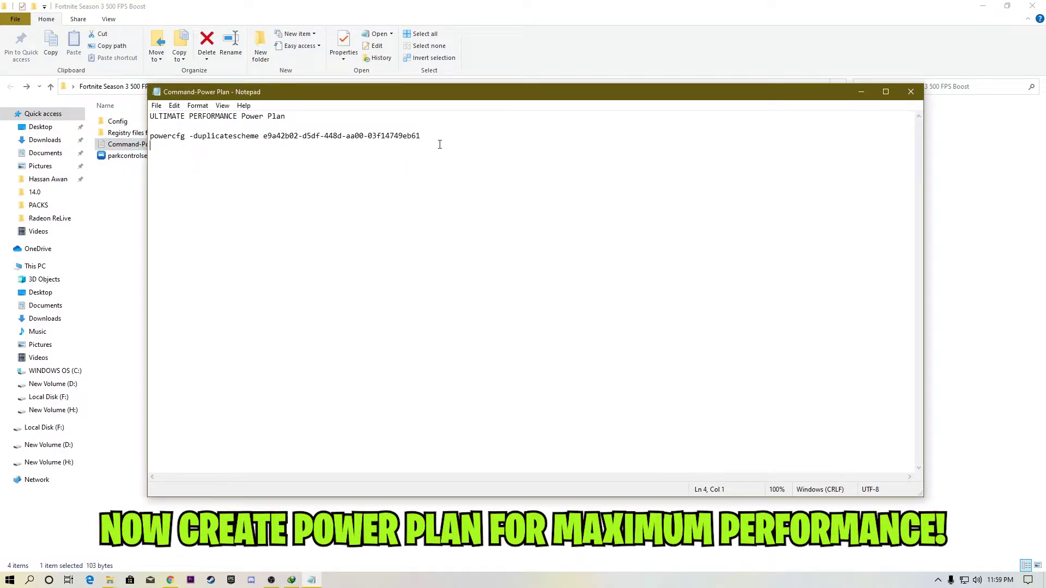
{"action": "left_click_drag", "start_coordinate": [420, 135], "coordinate": [151, 135]}
{"action": "right_click", "coordinate": [165, 138]}
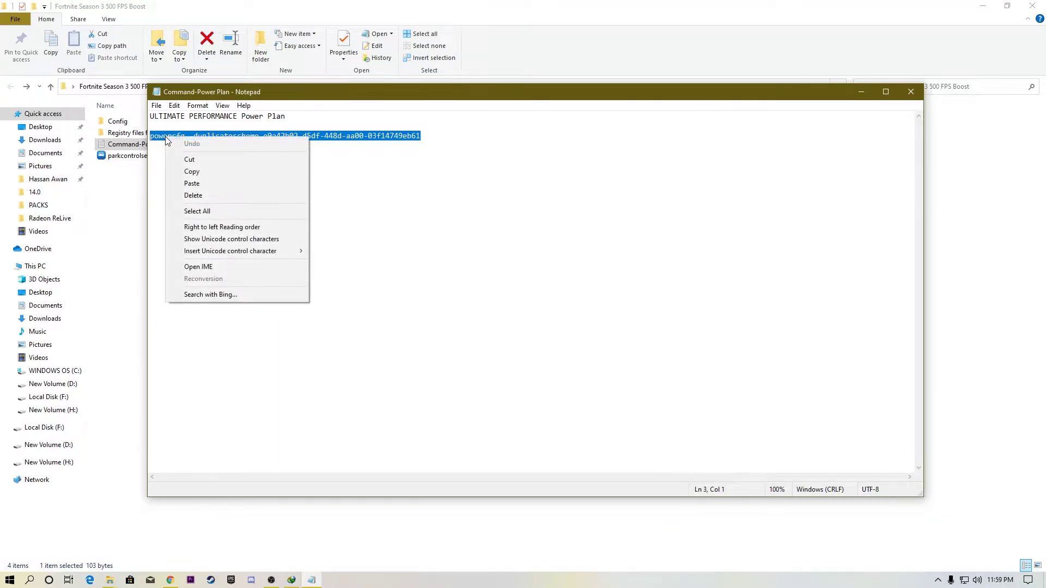
{"action": "left_click", "coordinate": [188, 171]}
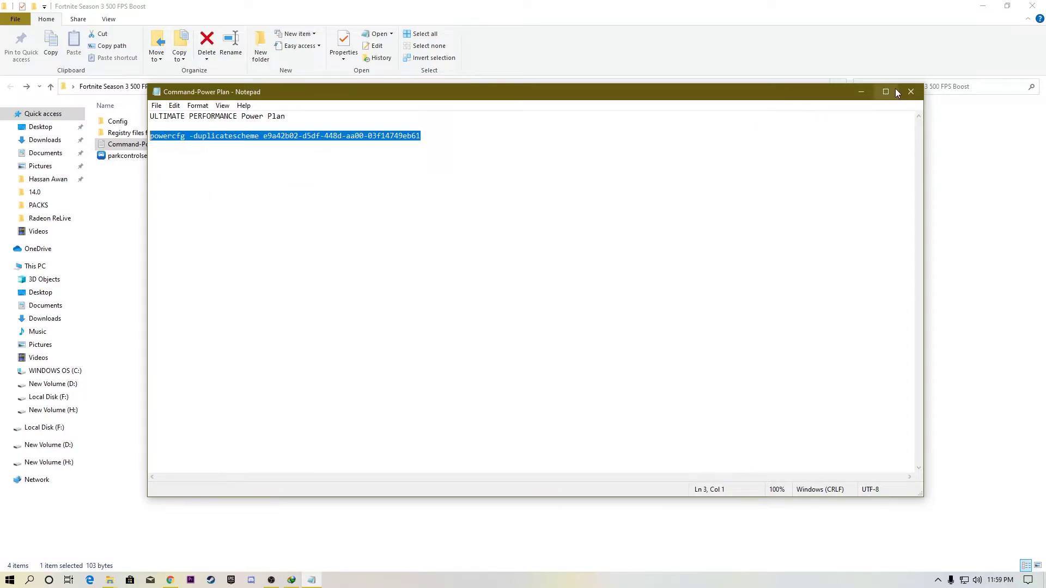
{"action": "left_click", "coordinate": [911, 91]}
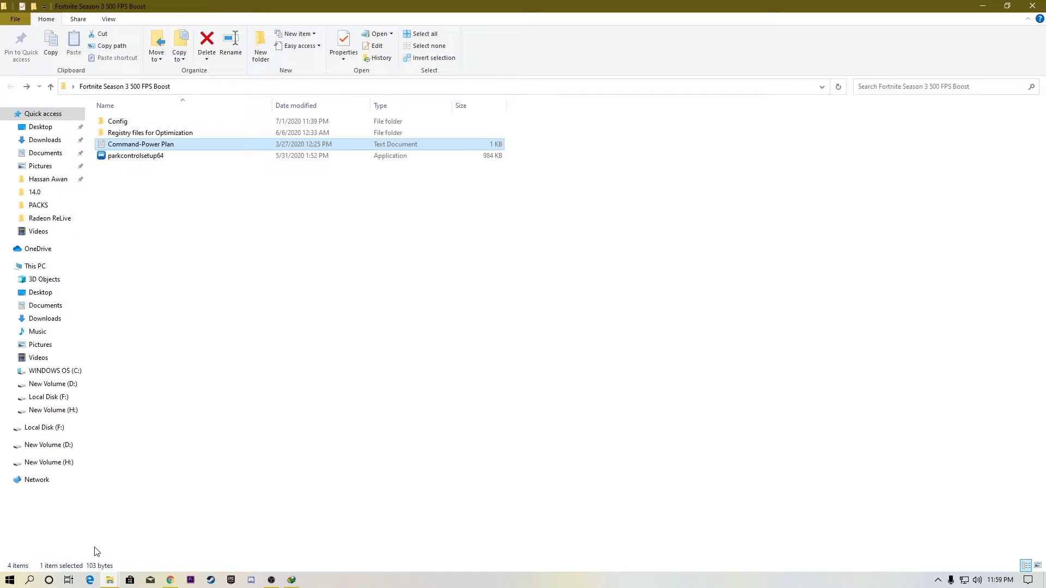
Run "powercfg -duplicatescheme e9a42b02-d5df-448d-aa00-03f14749eb61" in Command Prompt as administrator, close the open windows and decline the download manager update
{"action": "left_click", "coordinate": [31, 580]}
{"action": "type", "text": "cmd"}
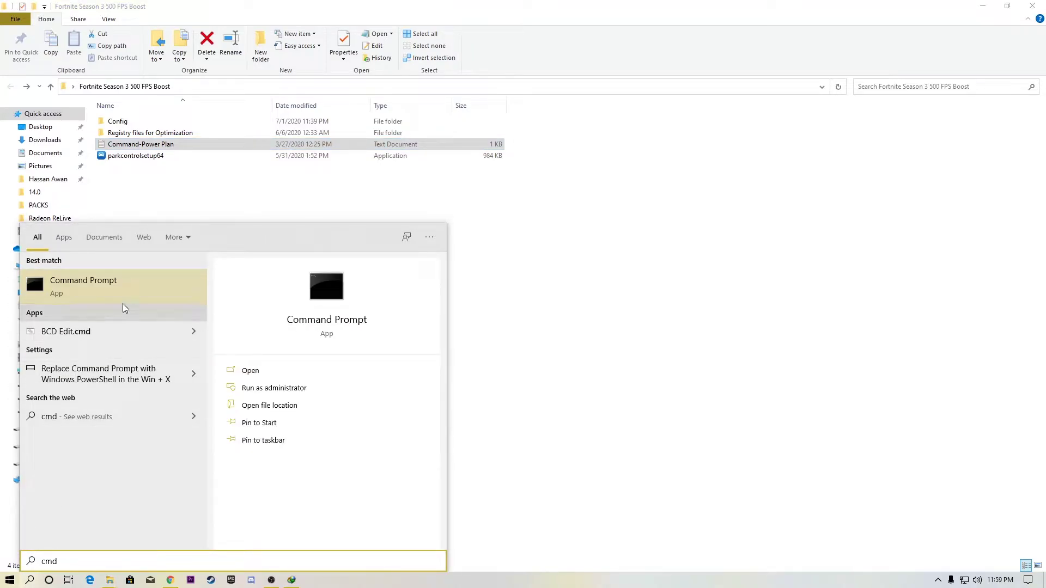
{"action": "right_click", "coordinate": [124, 297]}
{"action": "left_click", "coordinate": [168, 306]}
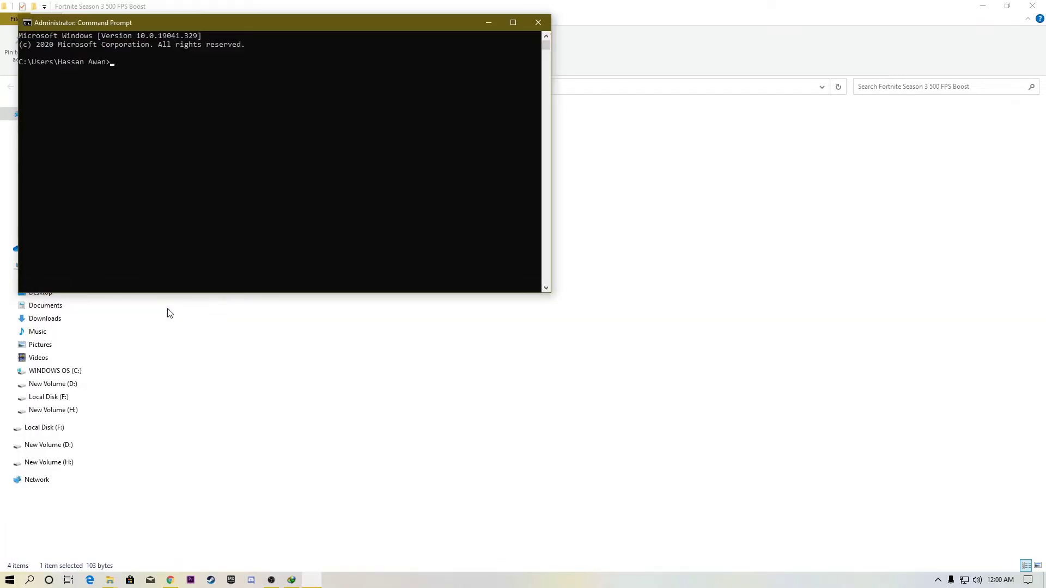
{"action": "key", "text": "ctrl+v"}
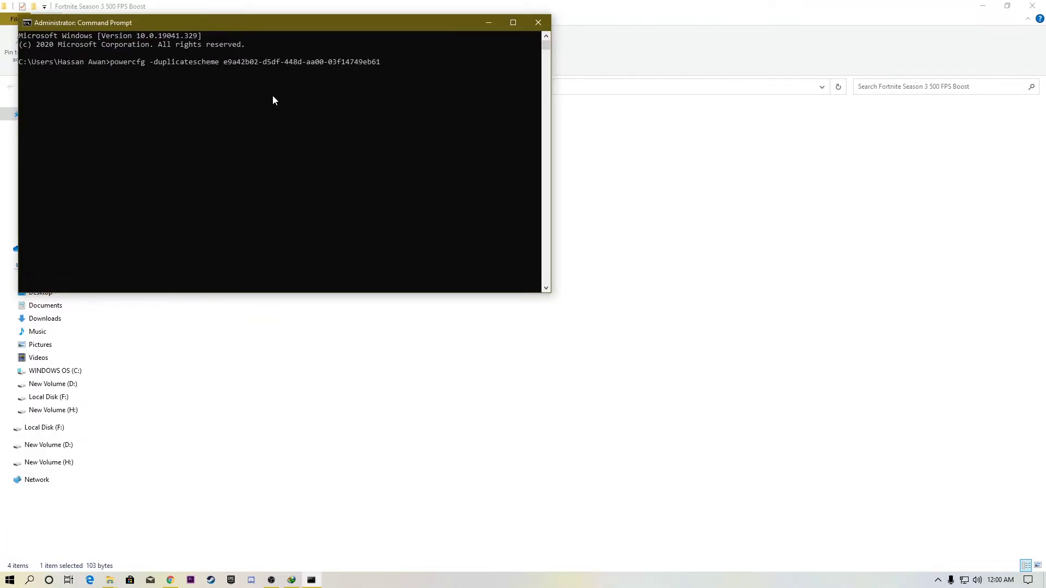
{"action": "key", "text": "Return"}
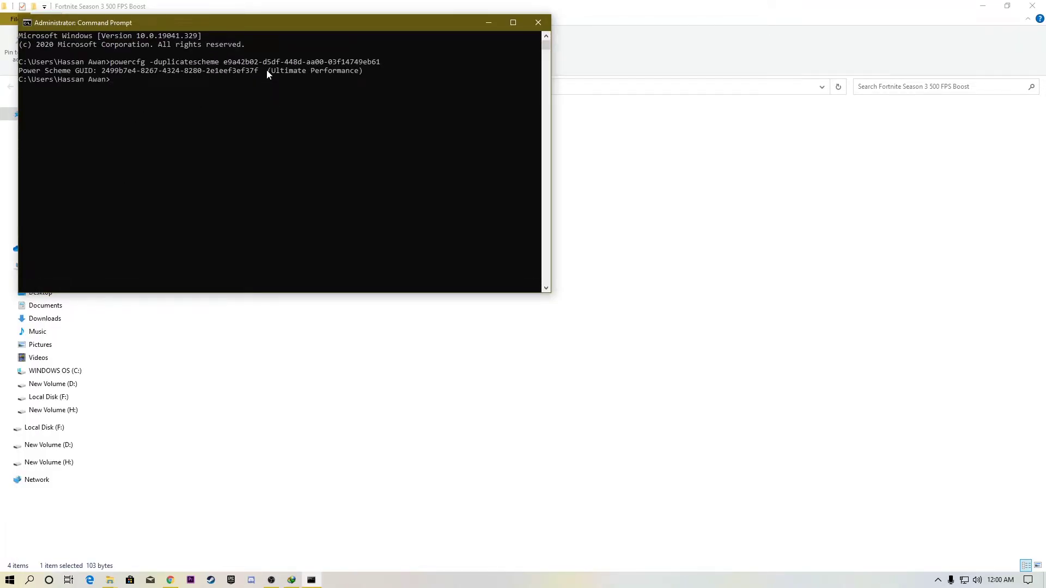
{"action": "left_click_drag", "start_coordinate": [264, 70], "coordinate": [355, 77]}
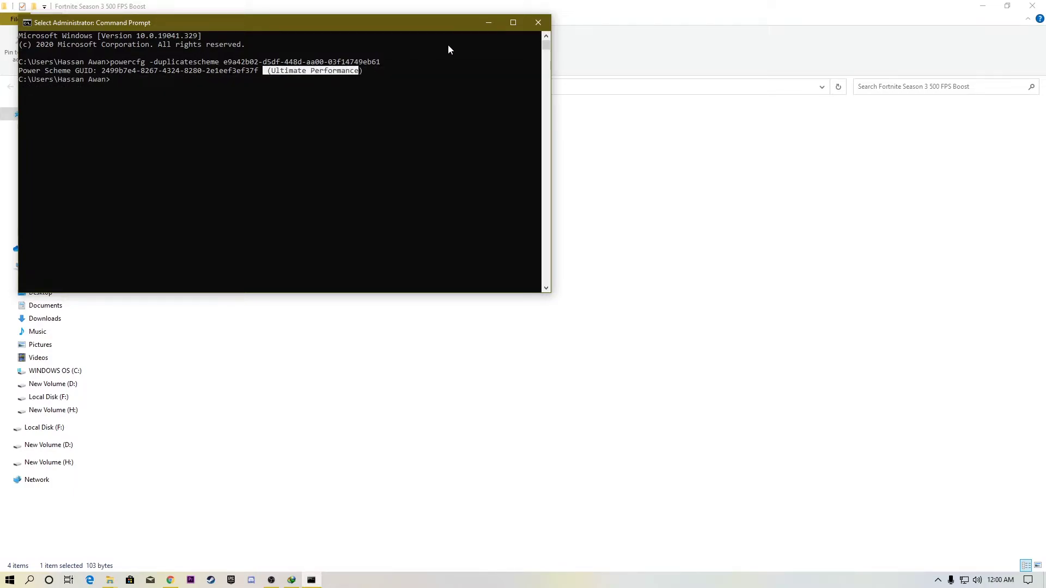
{"action": "left_click", "coordinate": [538, 22]}
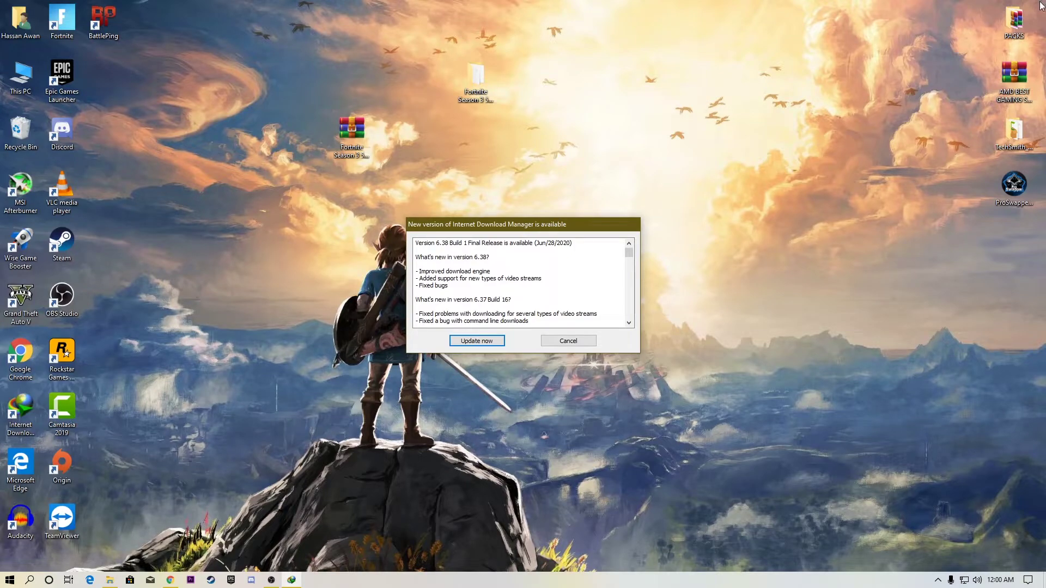
{"action": "left_click", "coordinate": [576, 340]}
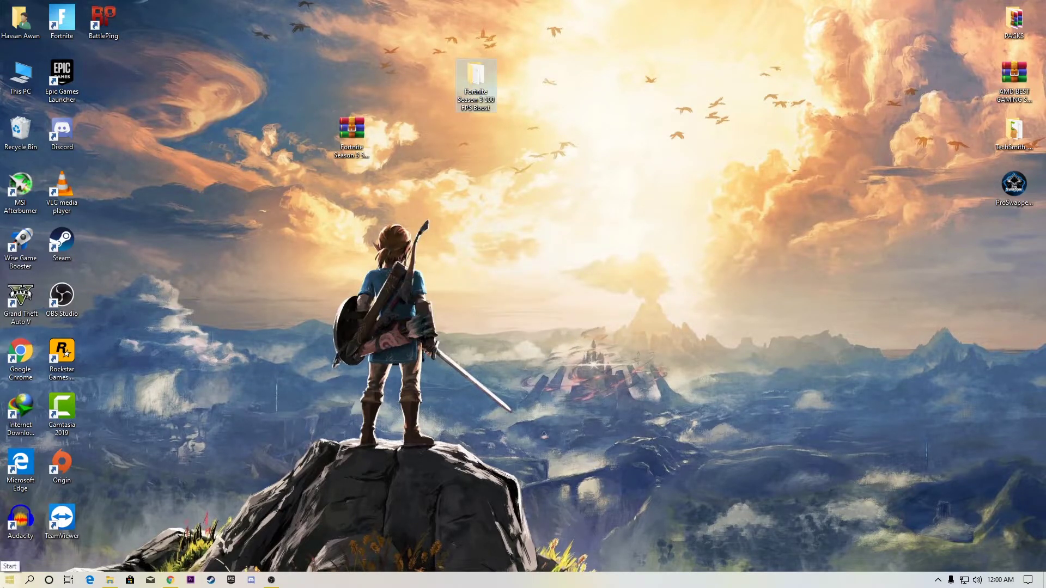
Activate the first Ultimate Performance power plan in the Control Panel's Power Options
{"action": "left_click", "coordinate": [30, 580]}
{"action": "type", "text": "con"}
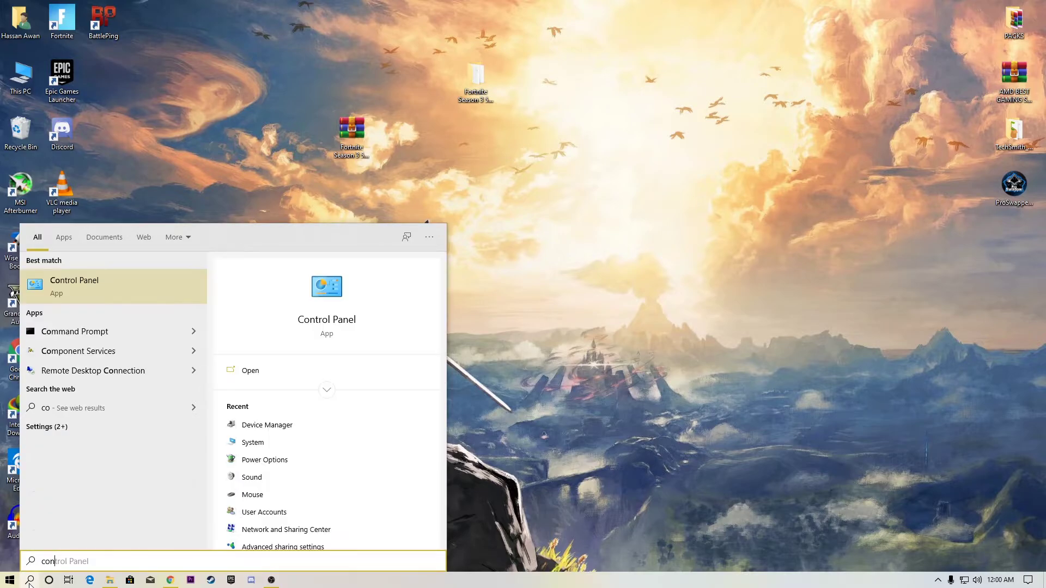
{"action": "type", "text": "tr"}
{"action": "key", "text": "Return"}
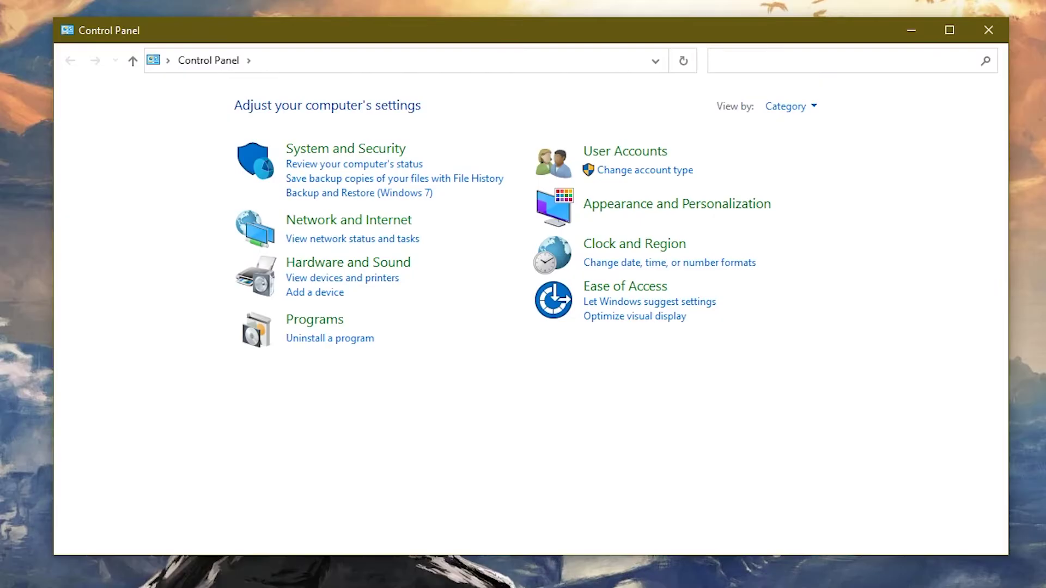
{"action": "left_click", "coordinate": [318, 153]}
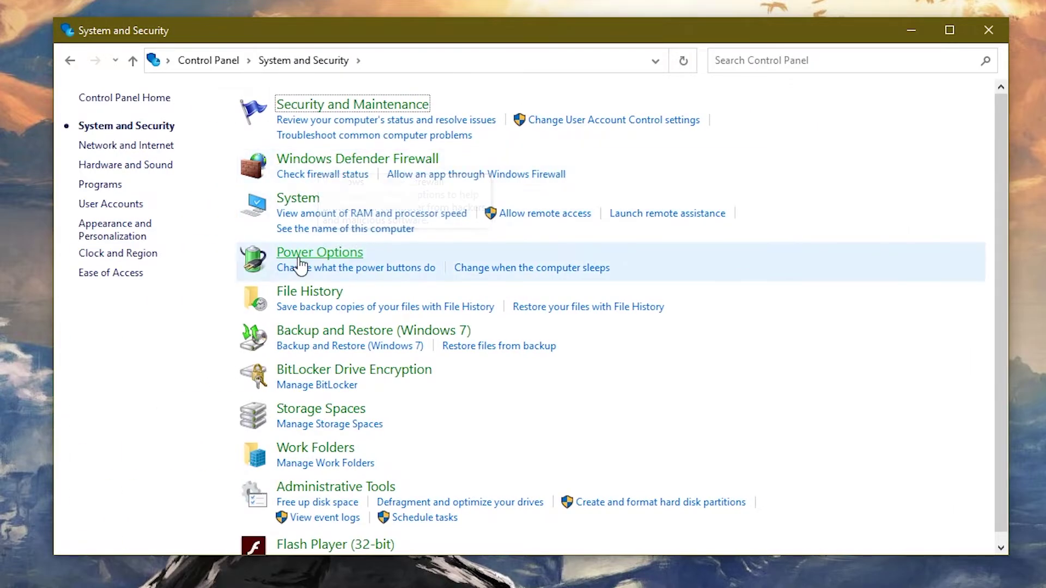
{"action": "left_click", "coordinate": [298, 256]}
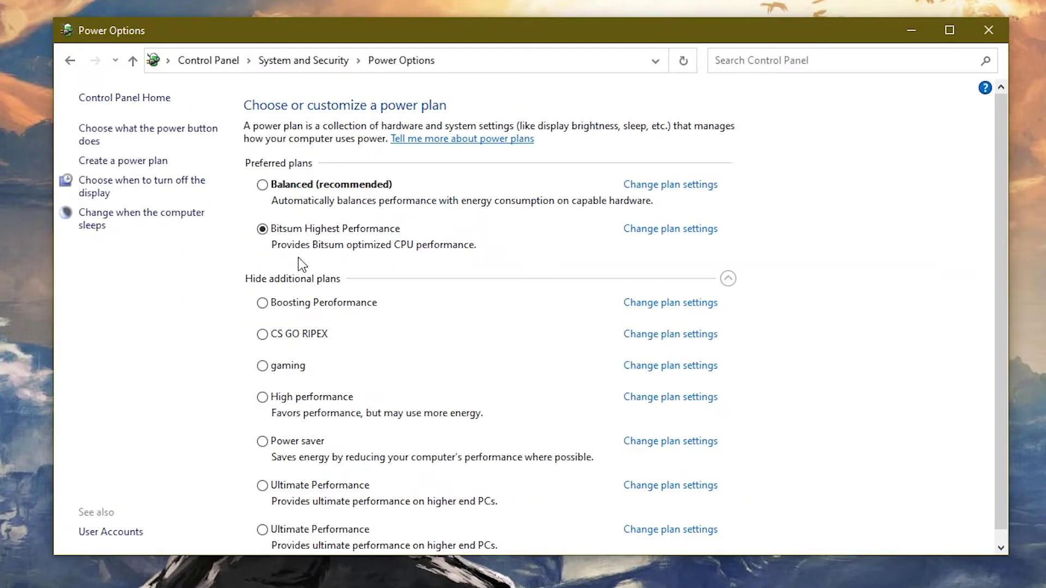
{"action": "scroll", "coordinate": [335, 300], "scroll_direction": "down", "scroll_amount": 1}
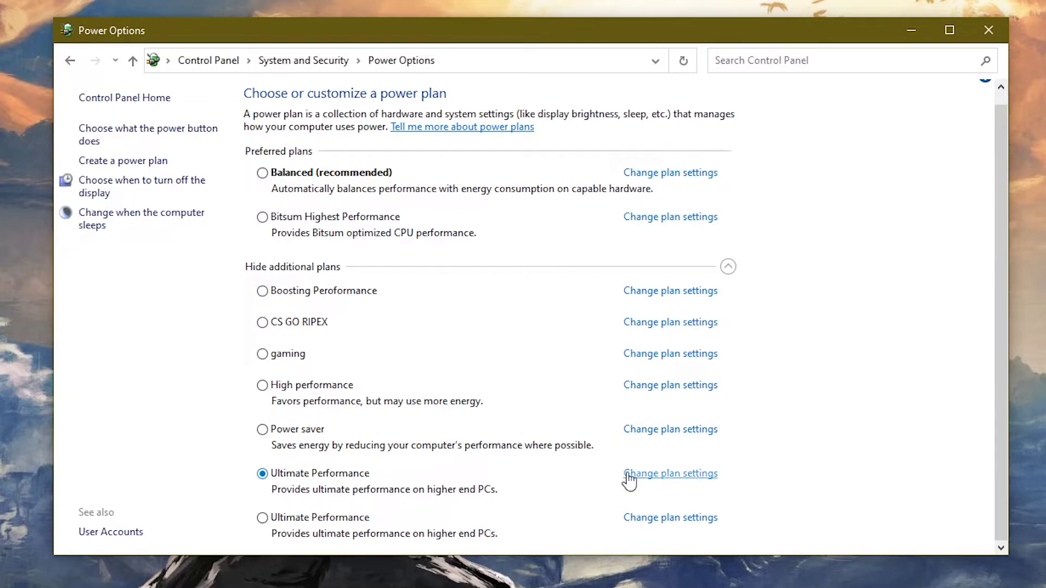
Check the core parking overutilization threshold under processor power management in the Ultimate Performance plan's advanced settings and close the Control Panel
{"action": "left_click", "coordinate": [674, 474]}
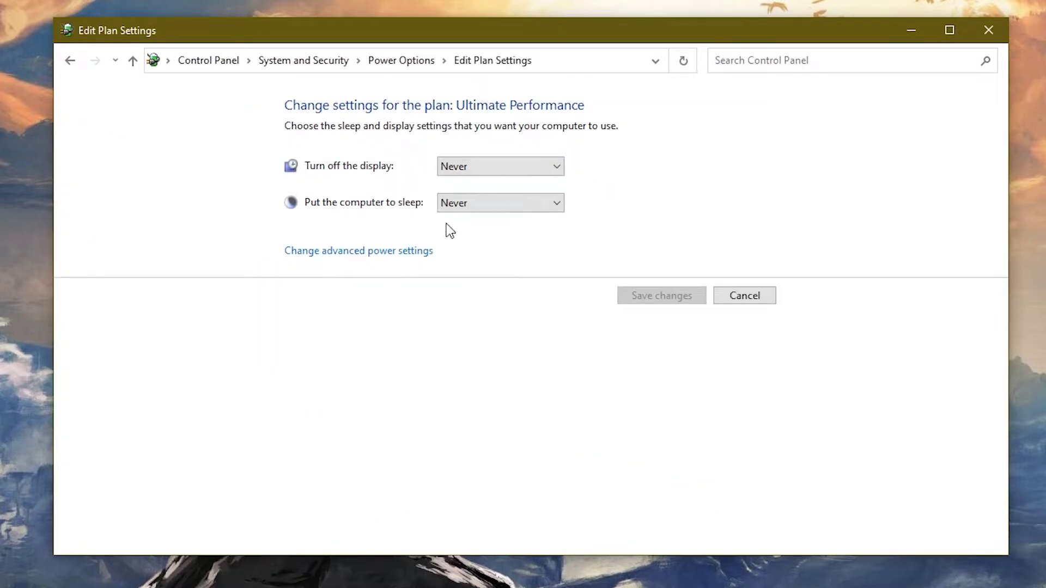
{"action": "left_click", "coordinate": [358, 251]}
{"action": "scroll", "coordinate": [0, 121], "scroll_direction": "down", "scroll_amount": 1}
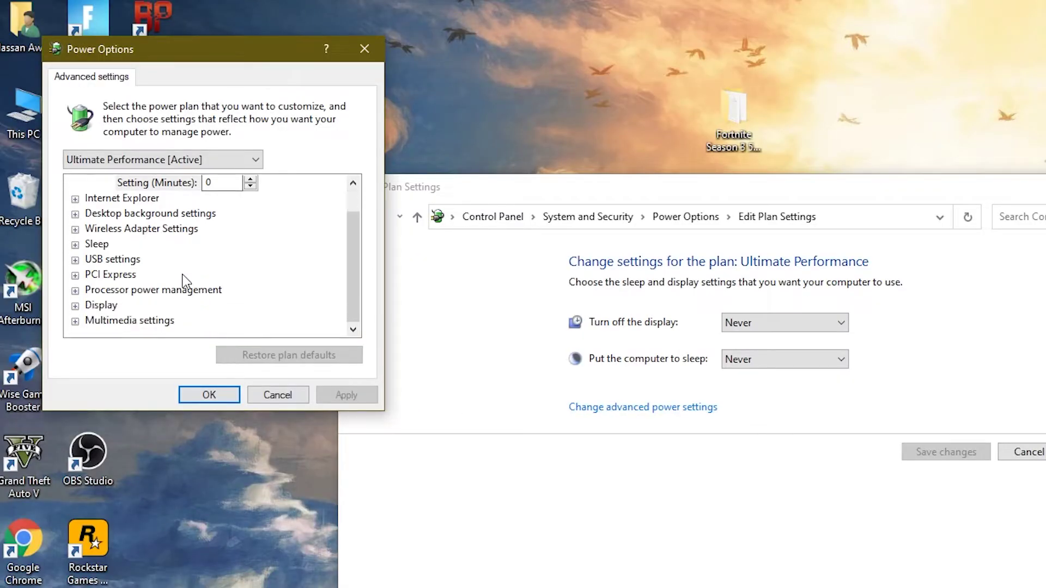
{"action": "left_click", "coordinate": [76, 290]}
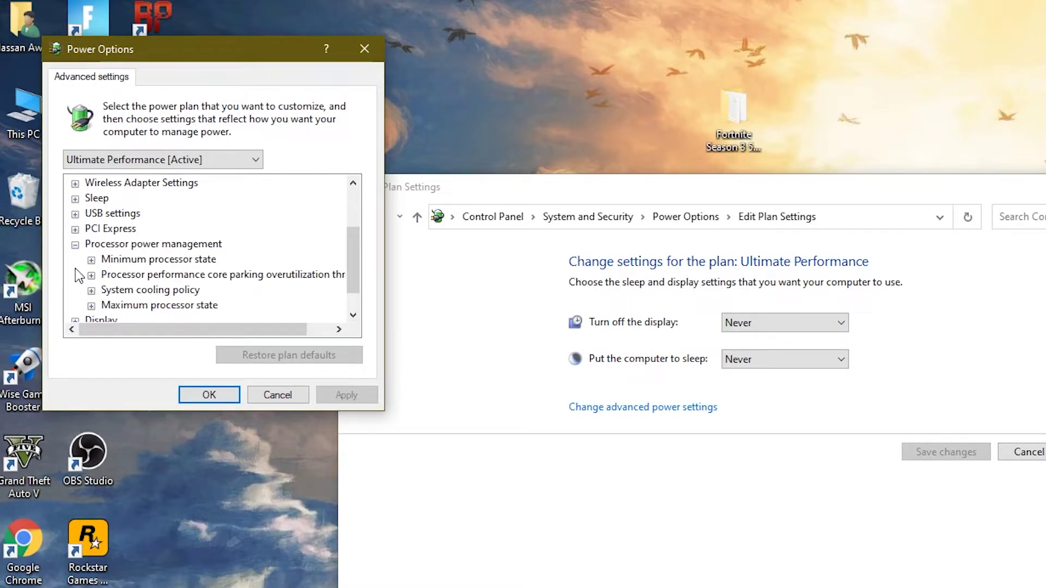
{"action": "left_click", "coordinate": [91, 275]}
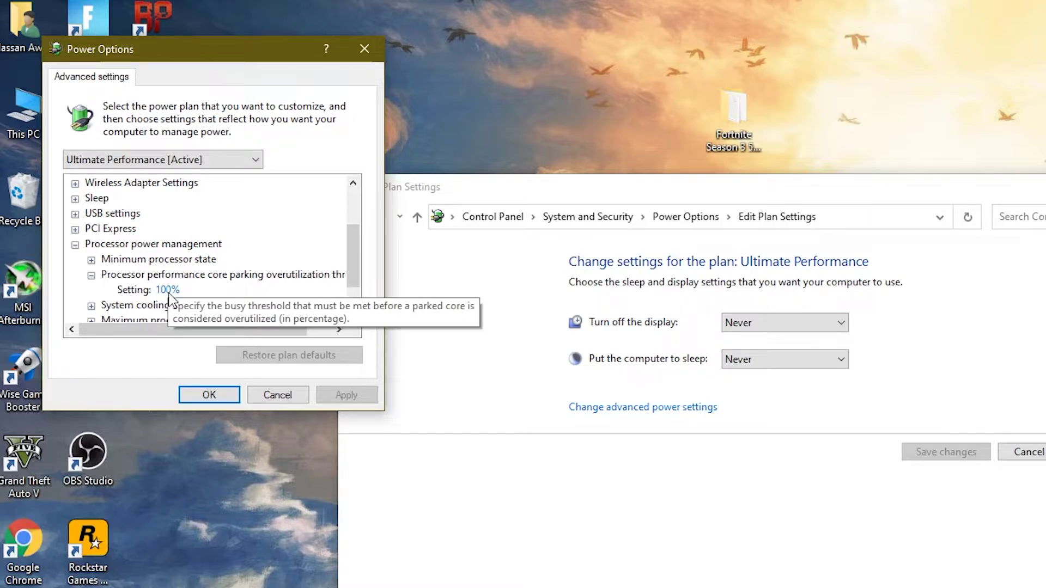
{"action": "left_click", "coordinate": [210, 394]}
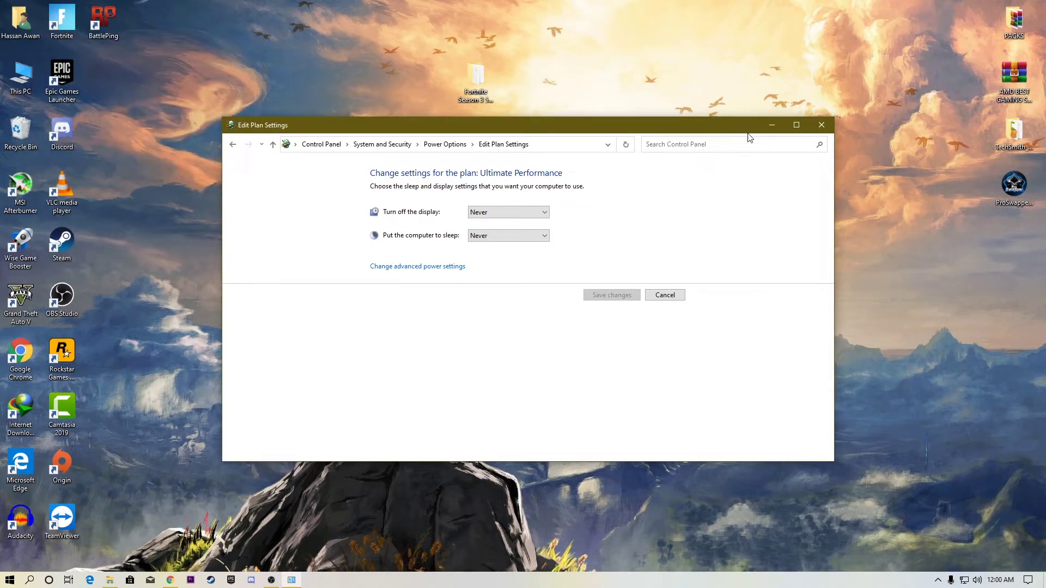
{"action": "left_click", "coordinate": [822, 125]}
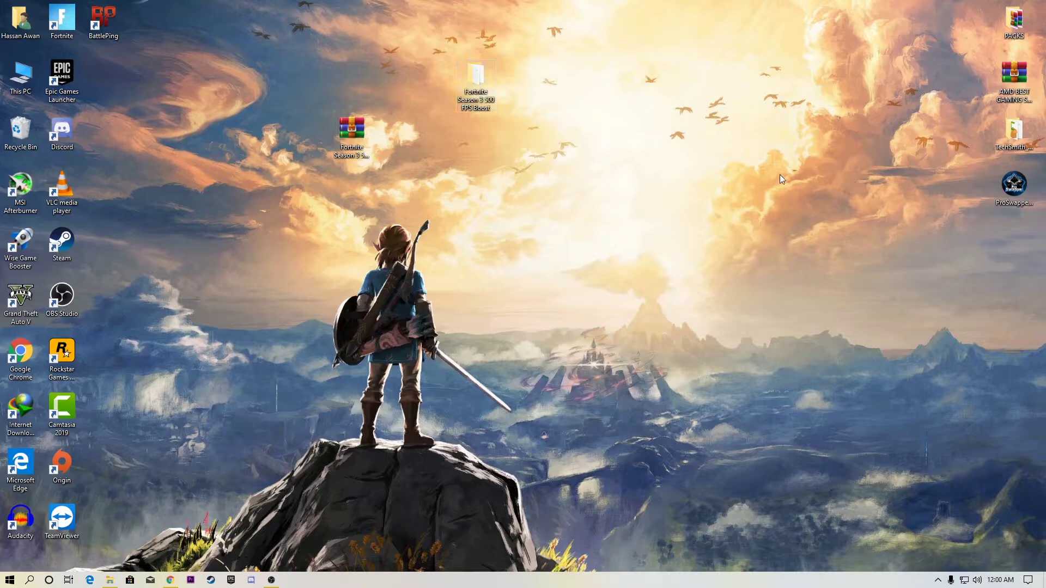
Install ParkControl from parkcontrolsetup64 in the Fortnite Season 3 500 FPS Boost folder, accepting the license and the default destination C:\Program Files\ParkControl
{"action": "double_click", "coordinate": [476, 82]}
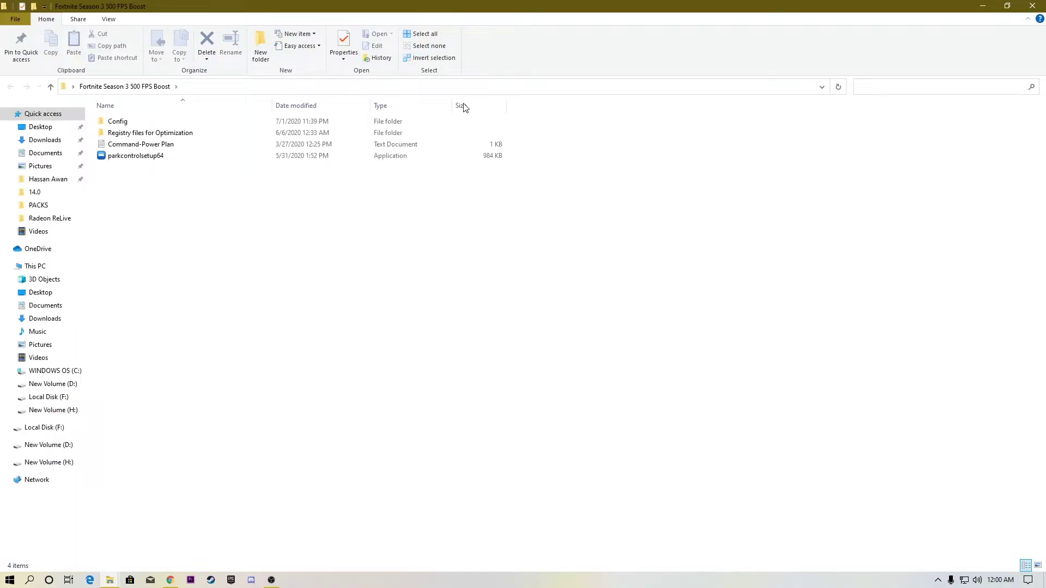
{"action": "right_click", "coordinate": [121, 156]}
{"action": "left_click", "coordinate": [155, 172]}
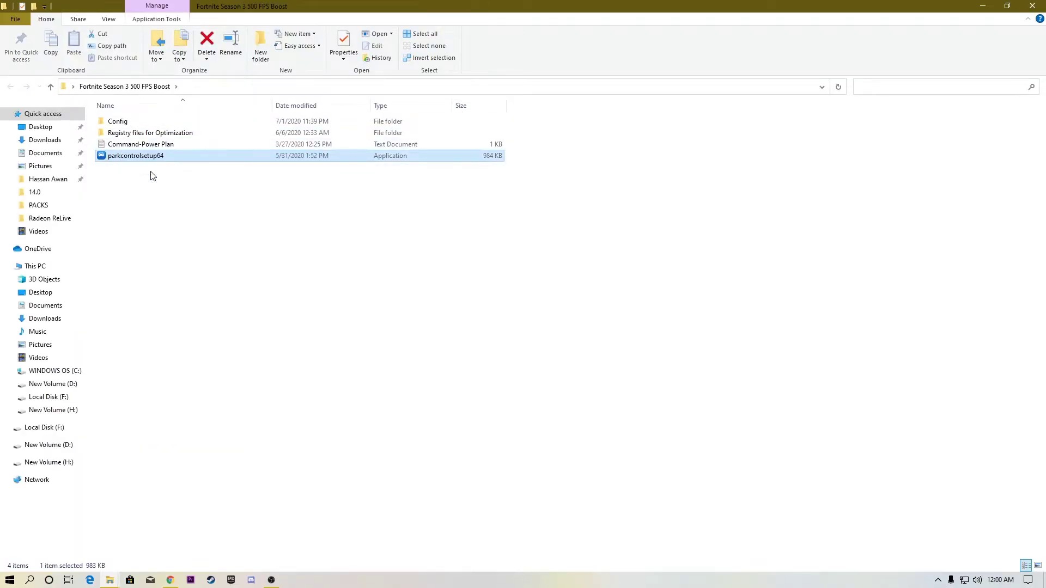
{"action": "left_click", "coordinate": [526, 314]}
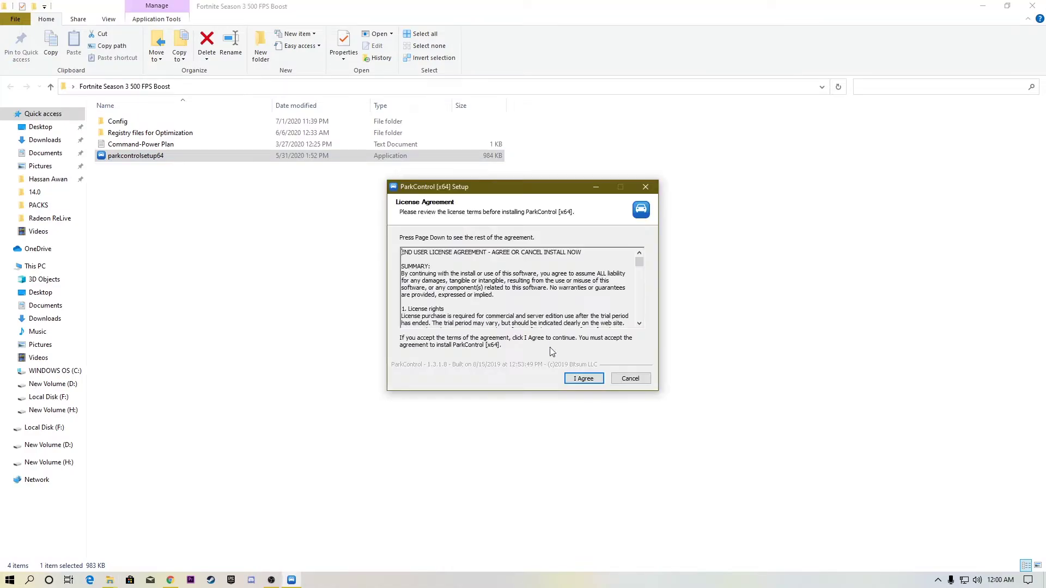
{"action": "left_click", "coordinate": [573, 378]}
{"action": "left_click", "coordinate": [573, 379]}
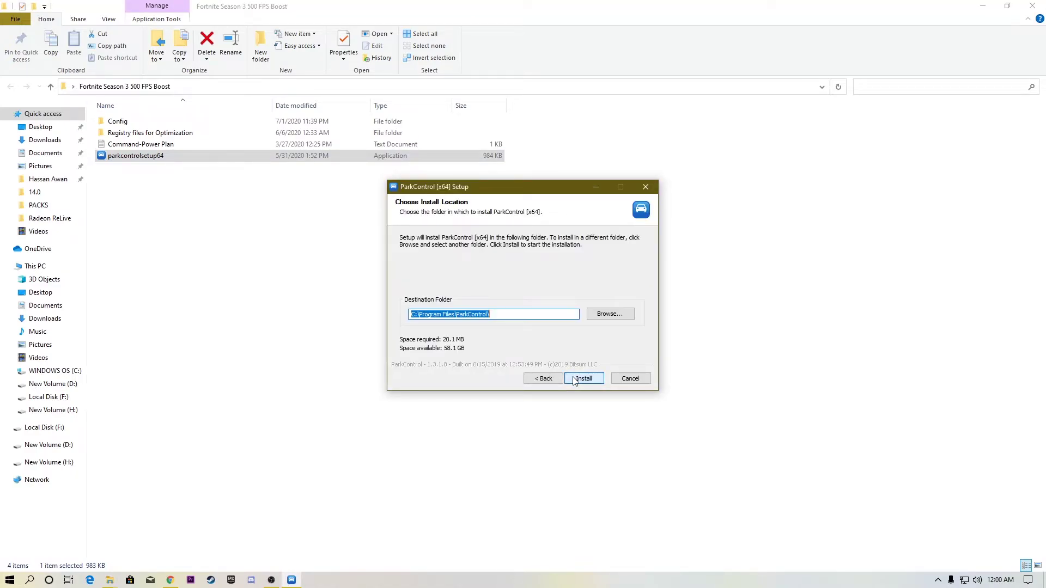
{"action": "left_click", "coordinate": [583, 379]}
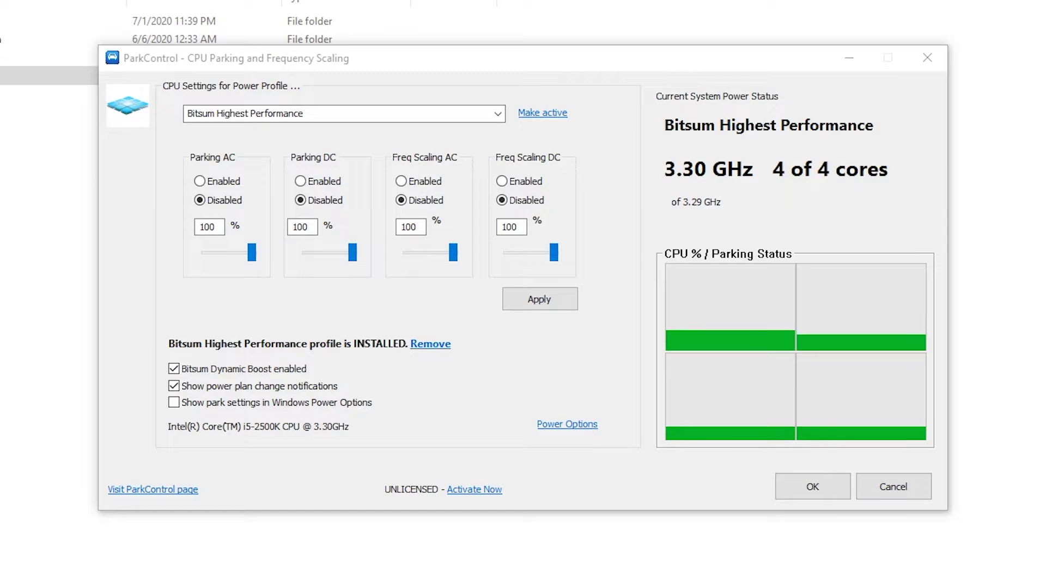
Close the folder window behind ParkControl and make Ultimate Performance the active power profile
{"action": "left_click", "coordinate": [639, 322]}
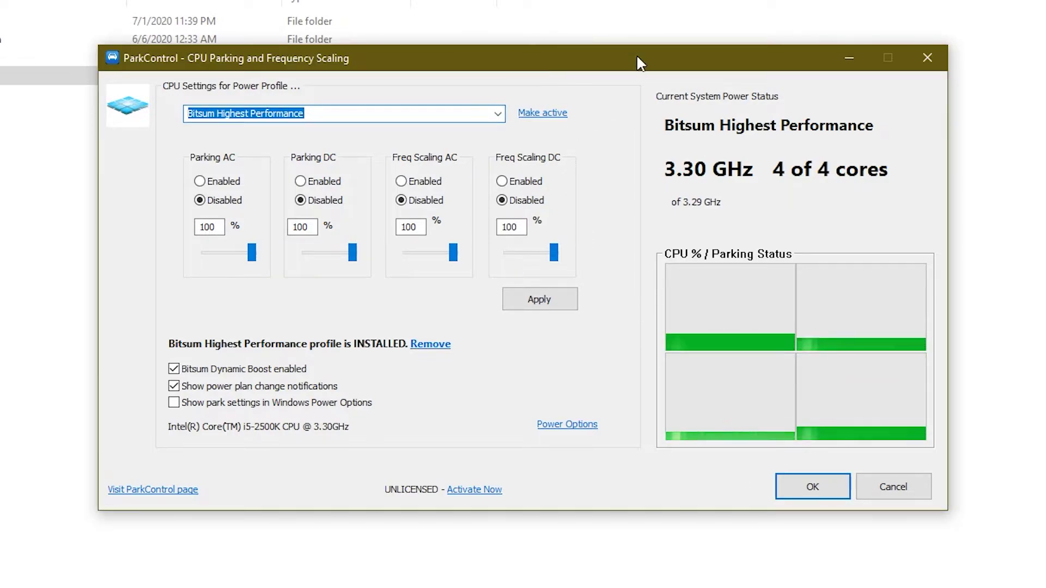
{"action": "left_click", "coordinate": [927, 57]}
{"action": "left_click", "coordinate": [515, 370]}
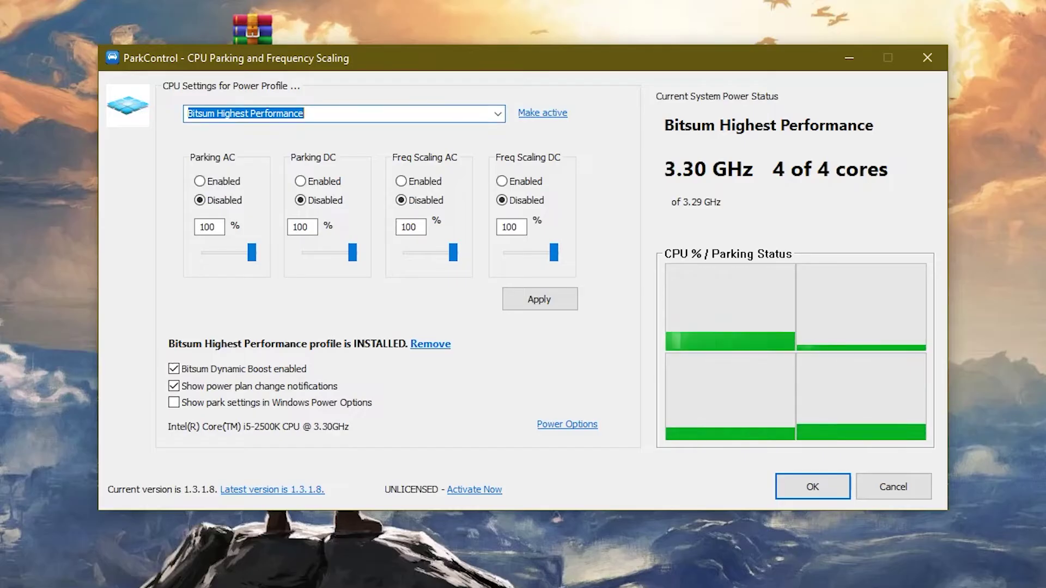
{"action": "left_click", "coordinate": [498, 113]}
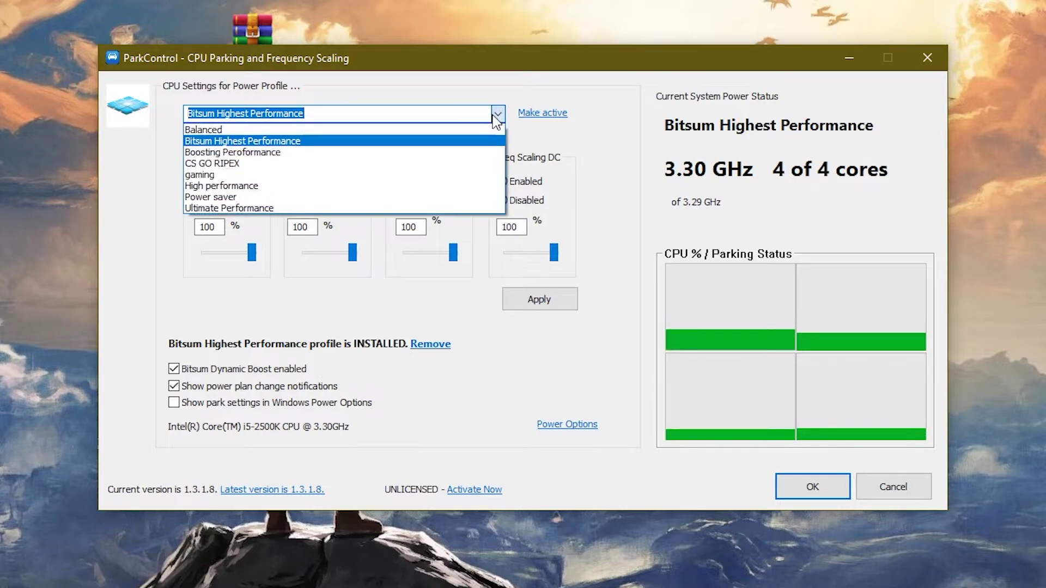
{"action": "left_click", "coordinate": [245, 208]}
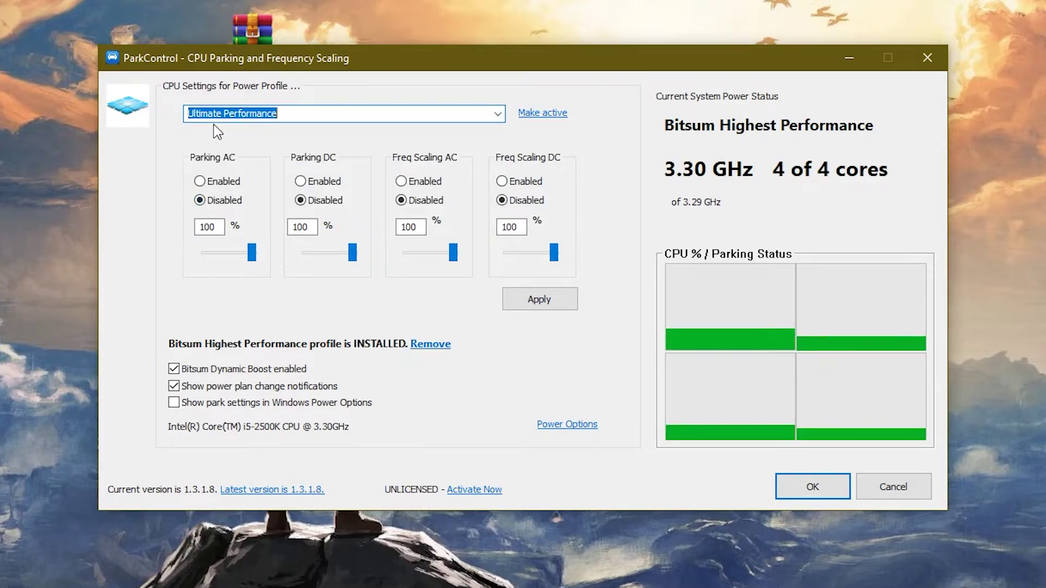
{"action": "left_click", "coordinate": [548, 113]}
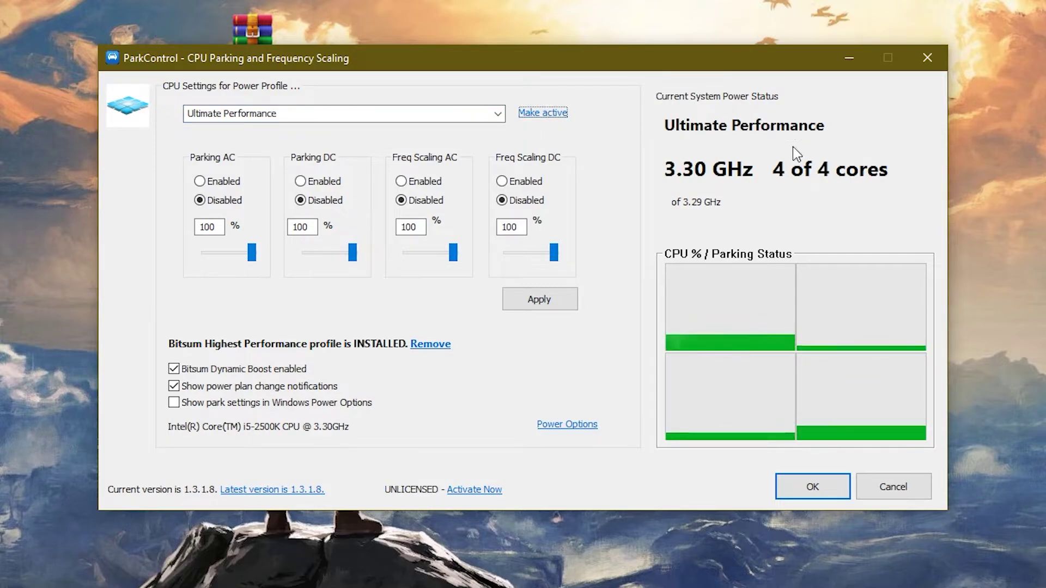
Set AC and DC core parking and frequency scaling to Disabled at 100% for the Ultimate Performance profile and apply
{"action": "left_click", "coordinate": [501, 199]}
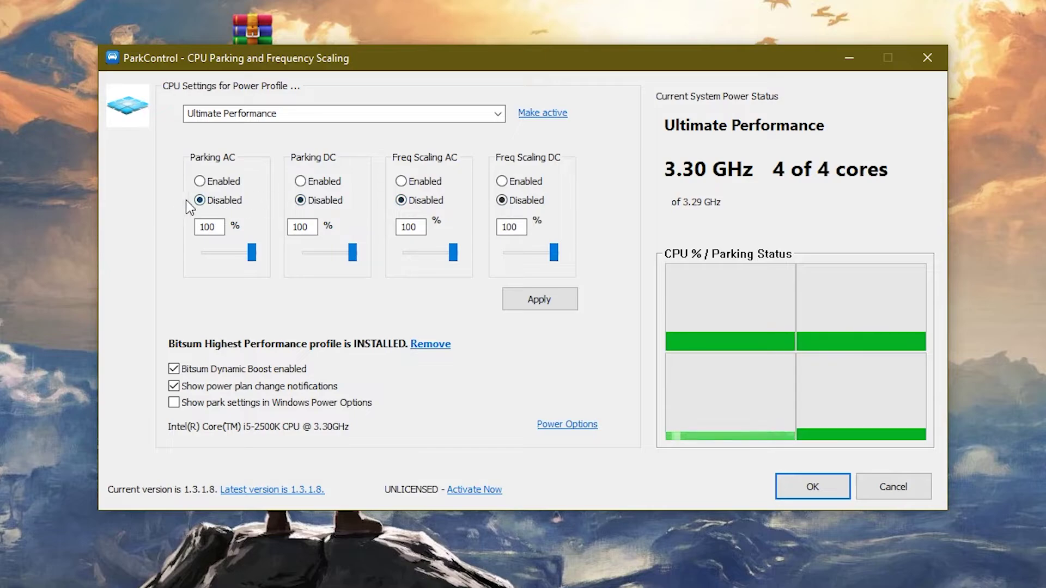
{"action": "mouse_move", "coordinate": [554, 252]}
{"action": "left_mouse_down"}
{"action": "mouse_move", "coordinate": [544, 250]}
{"action": "mouse_move", "coordinate": [555, 252]}
{"action": "left_mouse_up"}
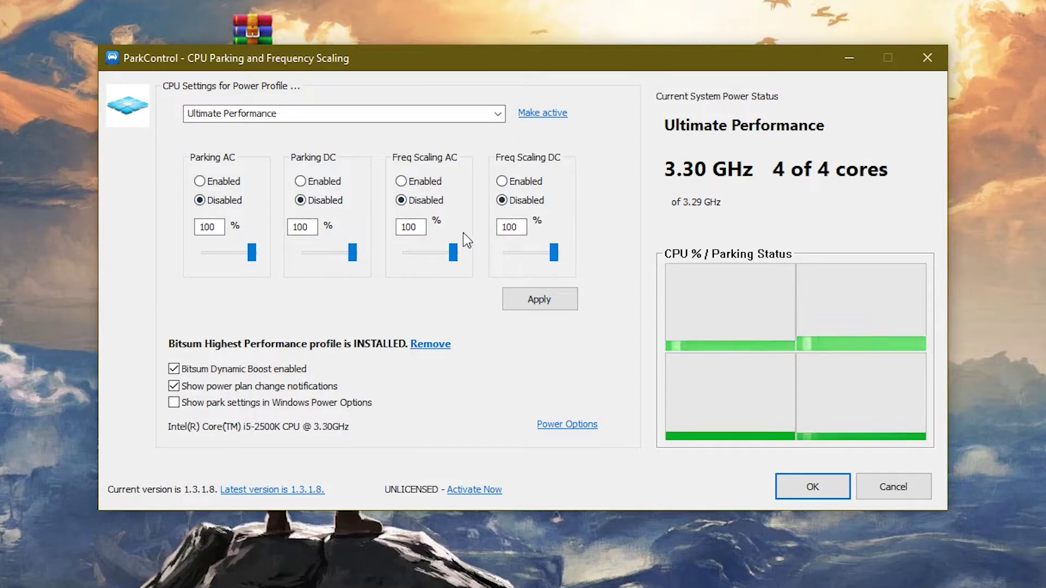
{"action": "left_click", "coordinate": [536, 301]}
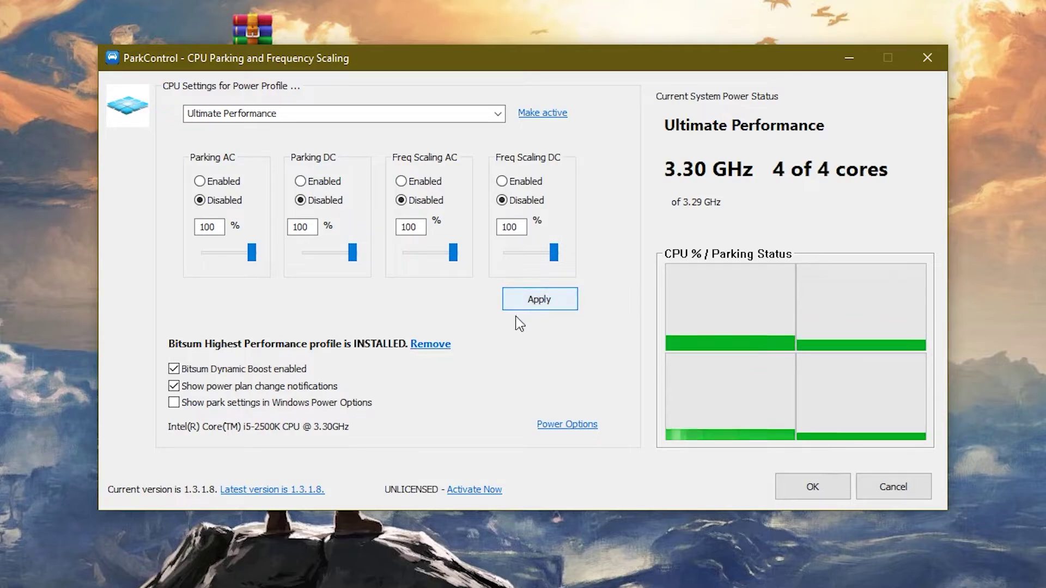
Enable Bitsum Dynamic Boost with Ultimate Performance as the power plan for when the PC is idle
{"action": "left_click", "coordinate": [182, 372]}
{"action": "left_click", "coordinate": [183, 372]}
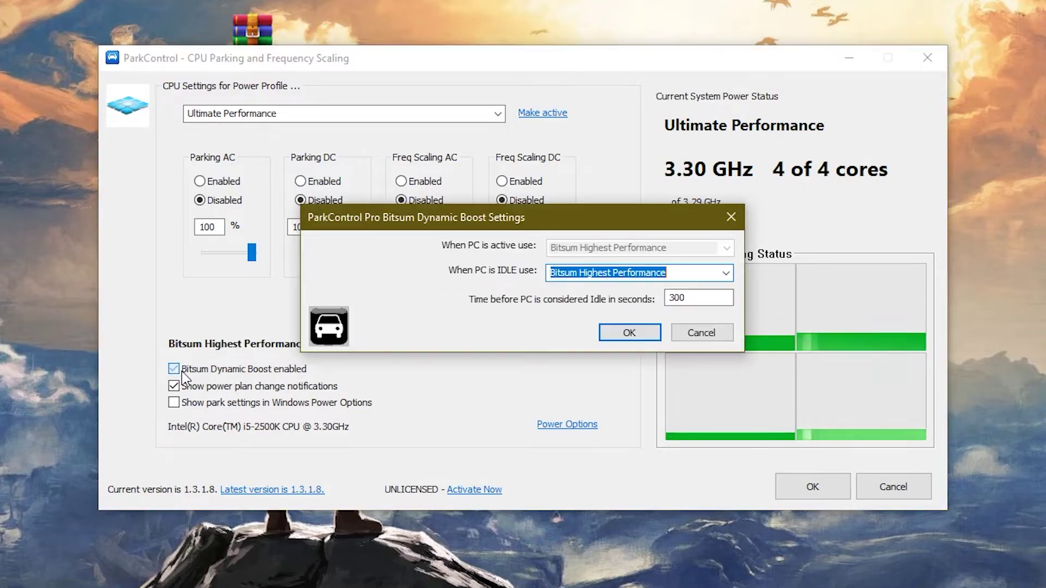
{"action": "left_click", "coordinate": [726, 273]}
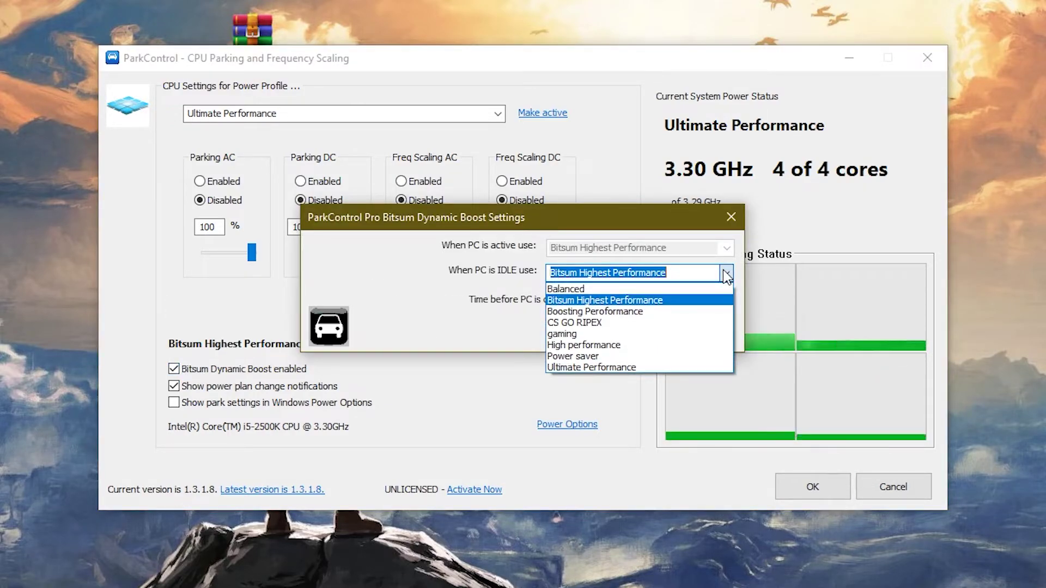
{"action": "left_click", "coordinate": [586, 361]}
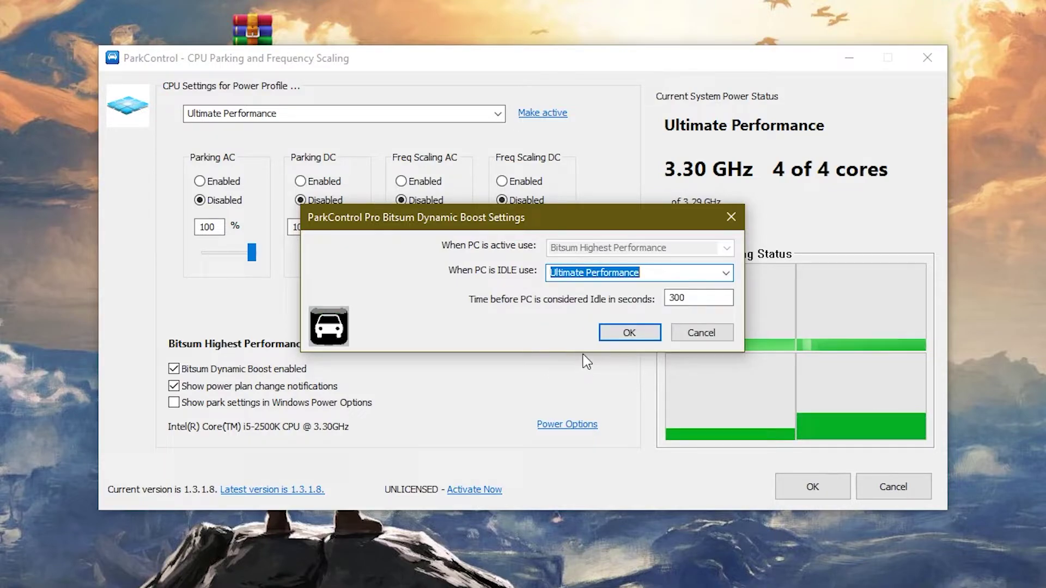
{"action": "left_click", "coordinate": [627, 332]}
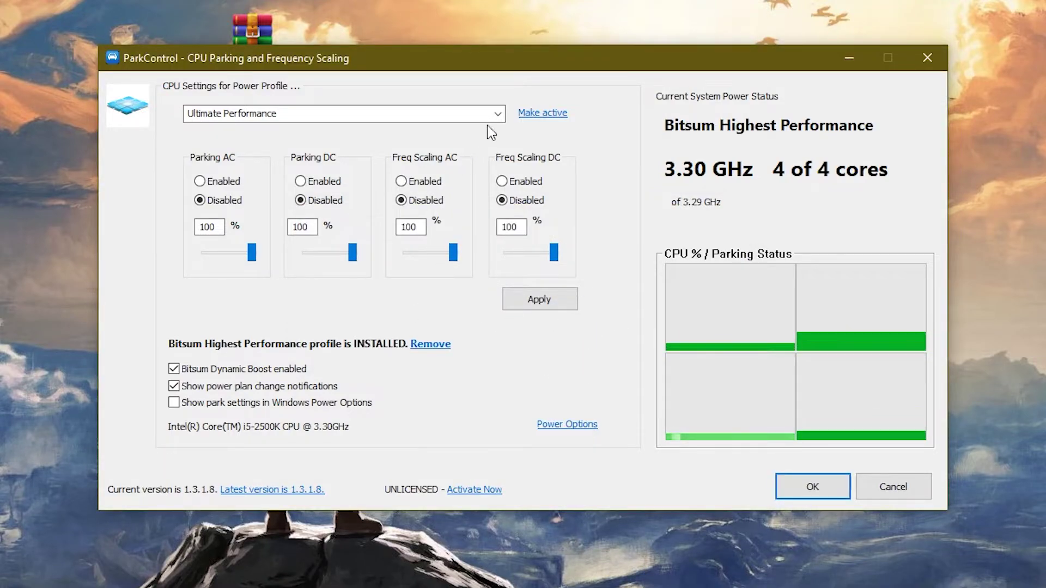
Make Ultimate Performance the active profile again, apply its CPU settings and close ParkControl with the changes accepted
{"action": "left_click", "coordinate": [542, 113]}
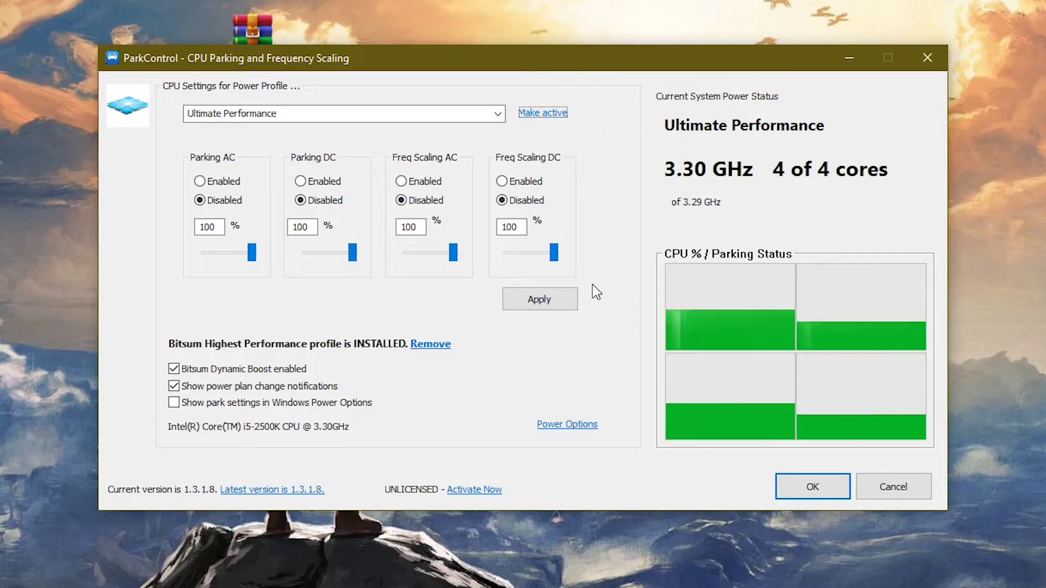
{"action": "left_click", "coordinate": [541, 303]}
{"action": "left_click", "coordinate": [822, 487]}
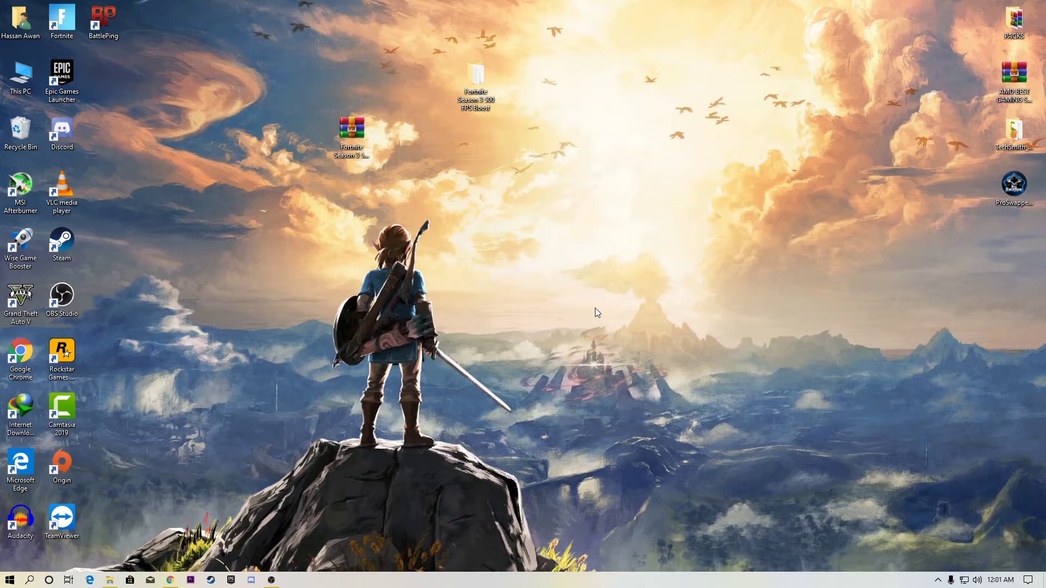
Open the Fortnite executables folder F:\Epic Games\Fortnite\FortniteGame\Binaries\Win64 from This PC
{"action": "left_click", "coordinate": [25, 73]}
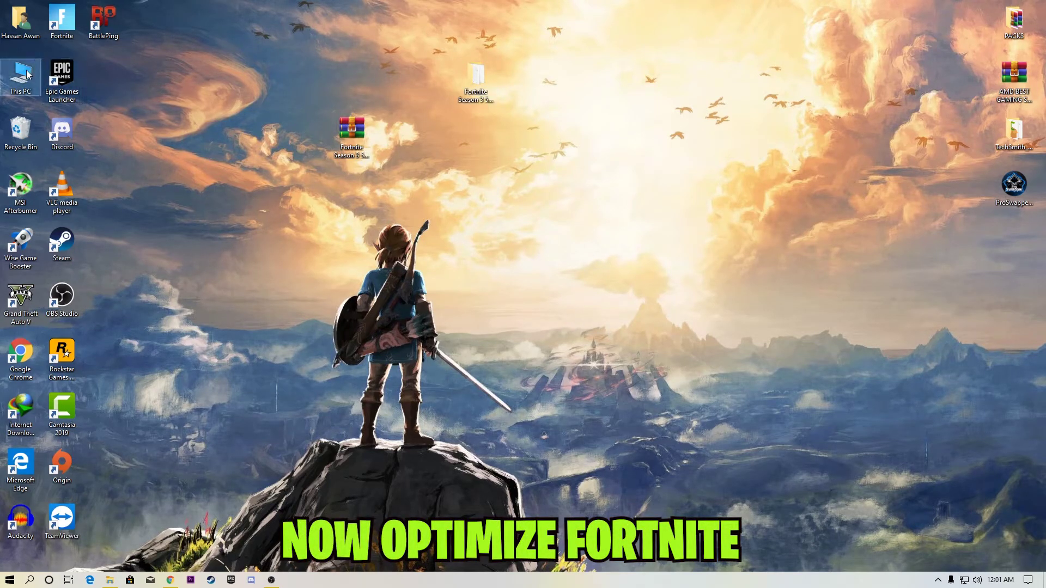
{"action": "double_click", "coordinate": [26, 74]}
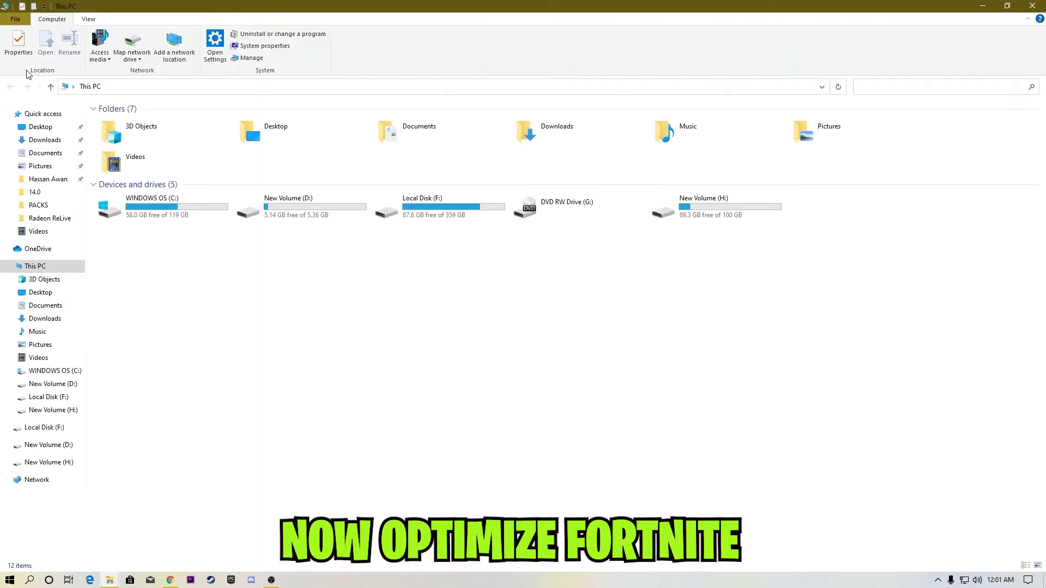
{"action": "double_click", "coordinate": [443, 207]}
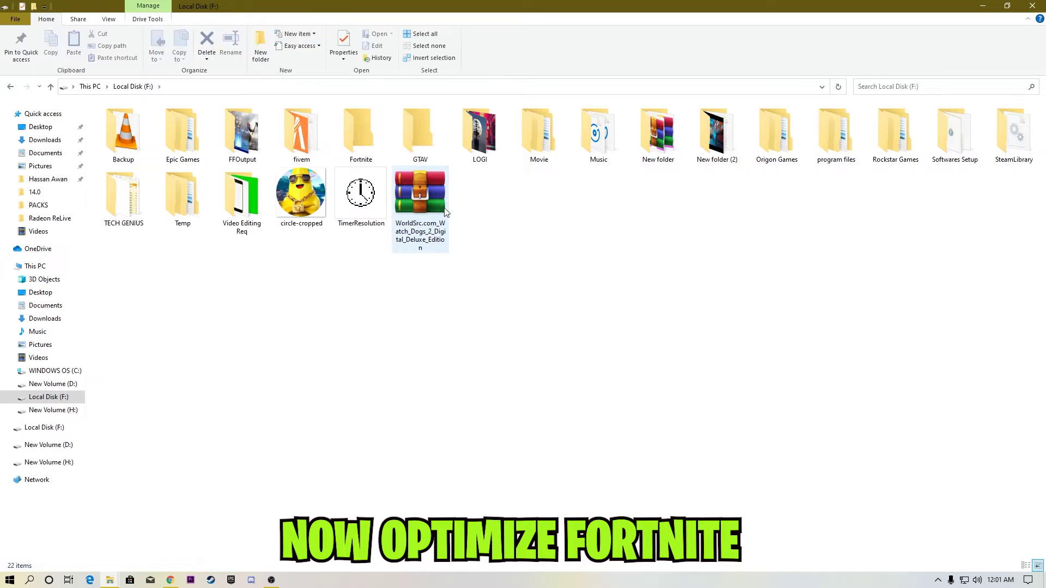
{"action": "double_click", "coordinate": [188, 155]}
{"action": "double_click", "coordinate": [114, 125]}
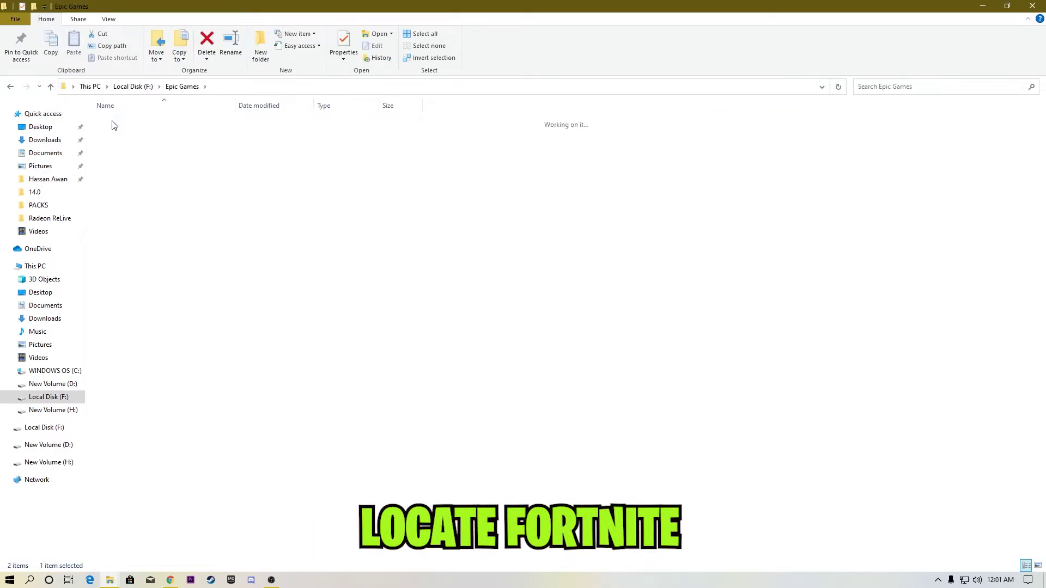
{"action": "double_click", "coordinate": [134, 144]}
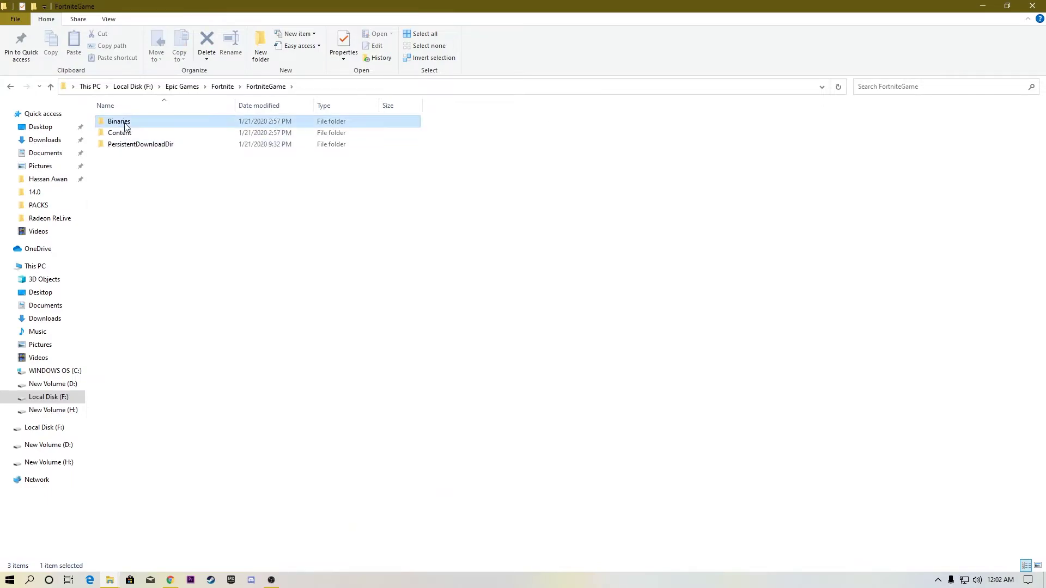
{"action": "double_click", "coordinate": [123, 122]}
{"action": "double_click", "coordinate": [119, 133]}
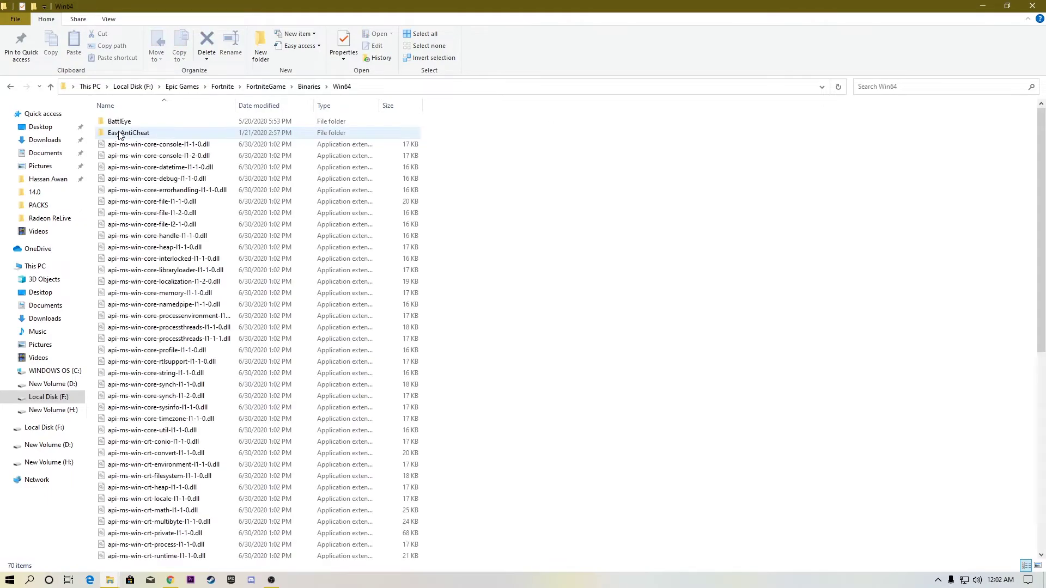
Disable fullscreen optimizations in the compatibility properties of FortniteClient-Win64-Shipping
{"action": "scroll", "coordinate": [120, 141], "scroll_direction": "down", "scroll_amount": 10}
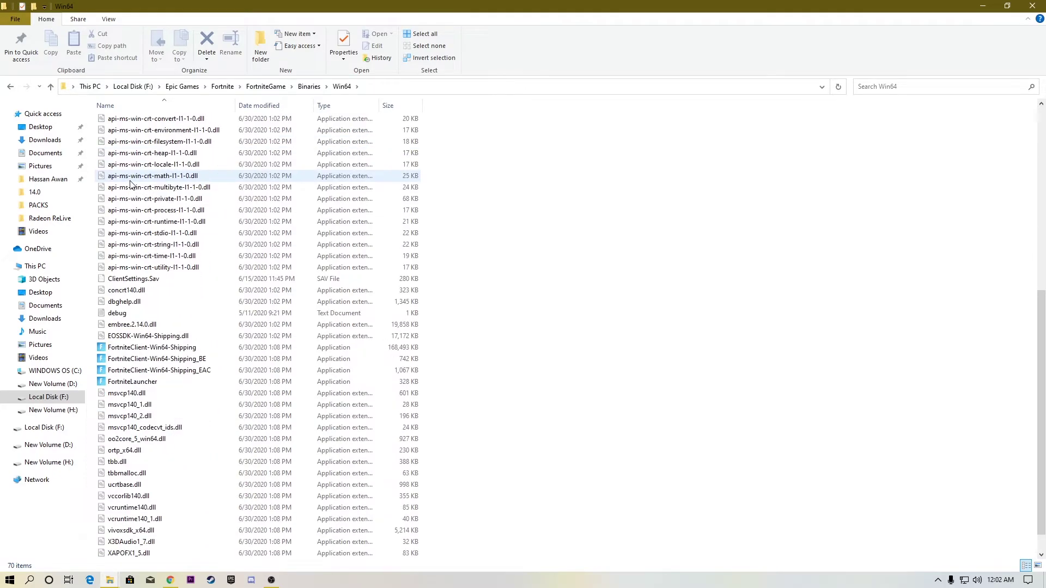
{"action": "right_click", "coordinate": [132, 349]}
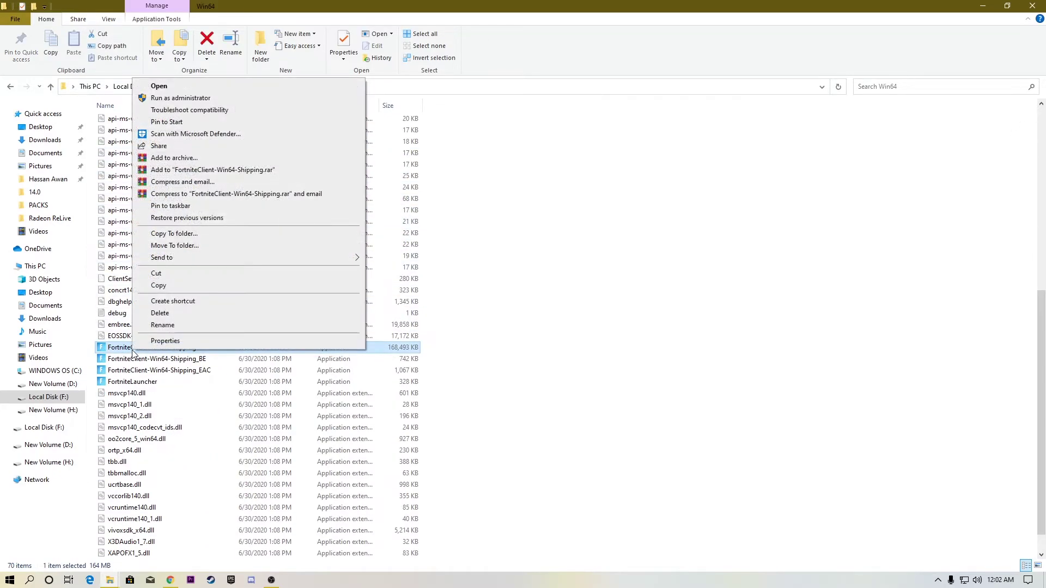
{"action": "left_click", "coordinate": [165, 342]}
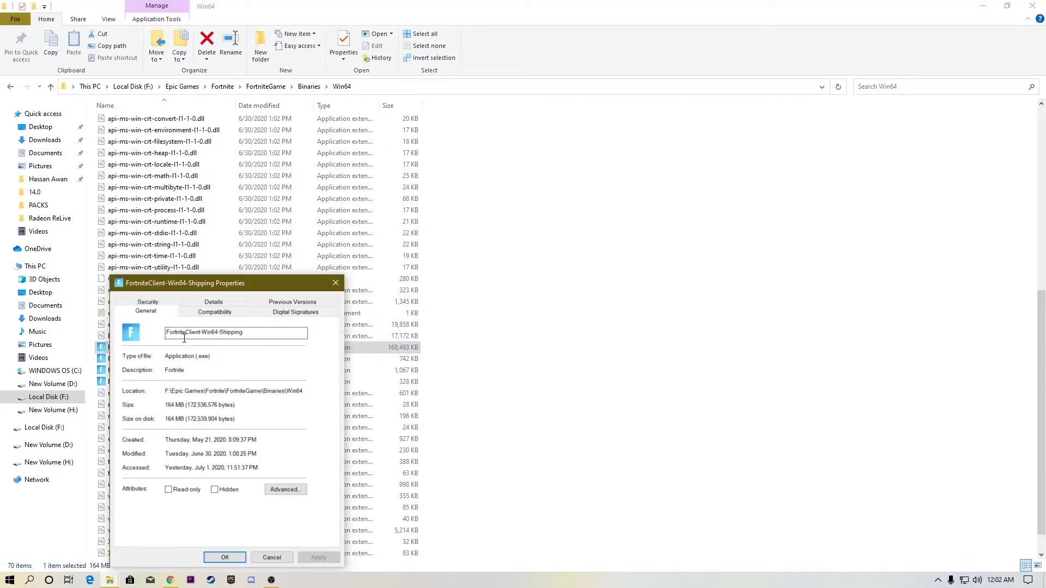
{"action": "left_click", "coordinate": [217, 313]}
{"action": "left_click_drag", "start_coordinate": [232, 290], "coordinate": [443, 136]}
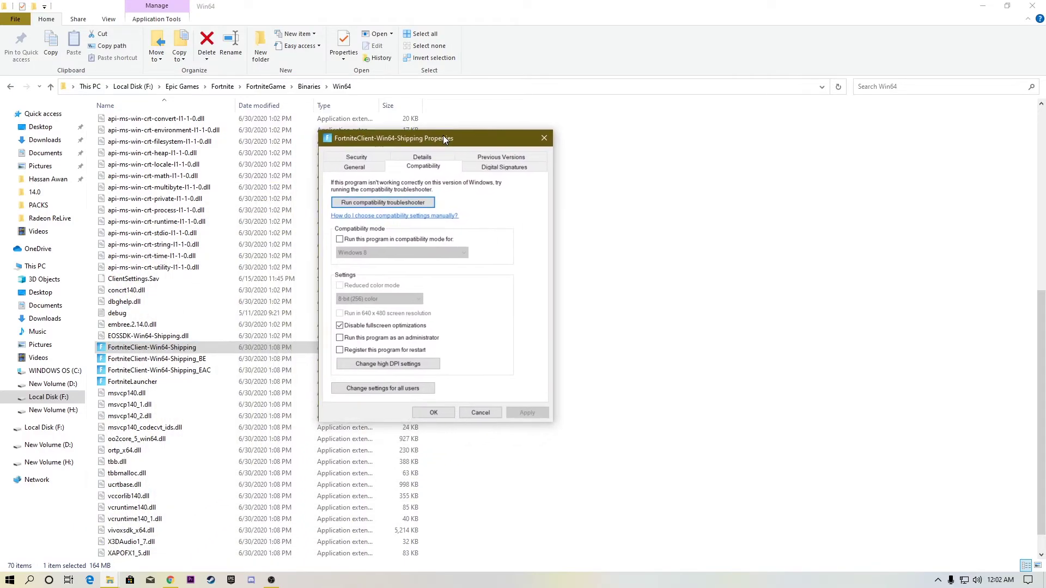
{"action": "left_click", "coordinate": [340, 326]}
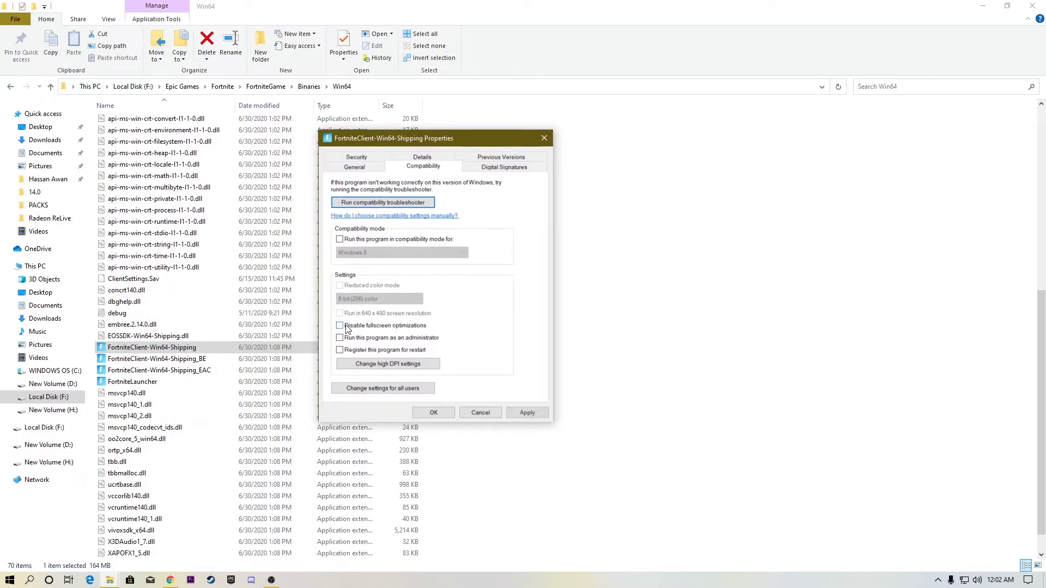
Override the high DPI scaling behavior of FortniteClient-Win64-Shipping with scaling performed by Application, and apply the compatibility settings
{"action": "left_click", "coordinate": [376, 364]}
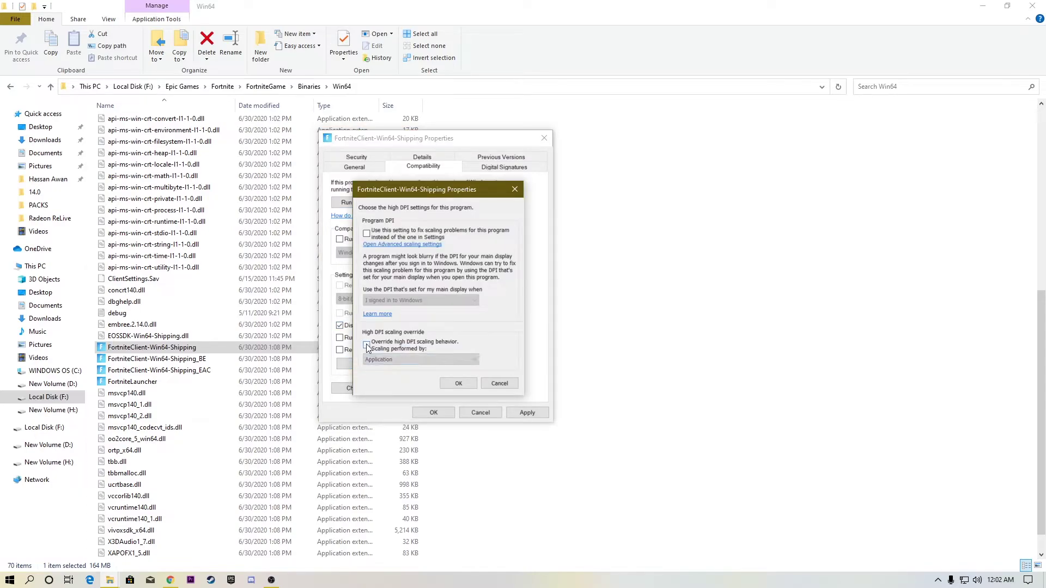
{"action": "left_click", "coordinate": [367, 345]}
{"action": "left_click", "coordinate": [400, 359]}
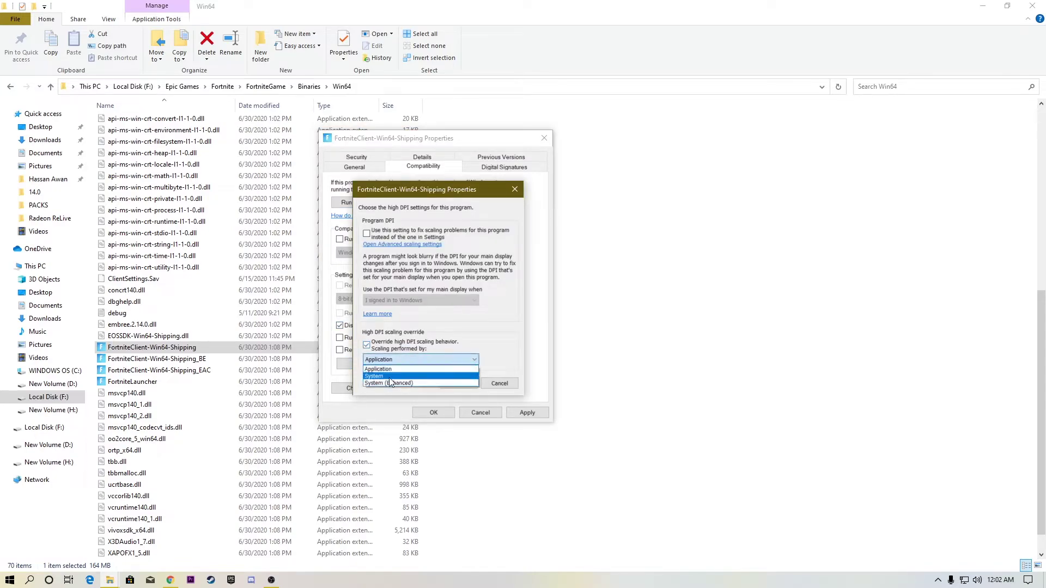
{"action": "left_click", "coordinate": [403, 368]}
{"action": "left_click", "coordinate": [490, 387]}
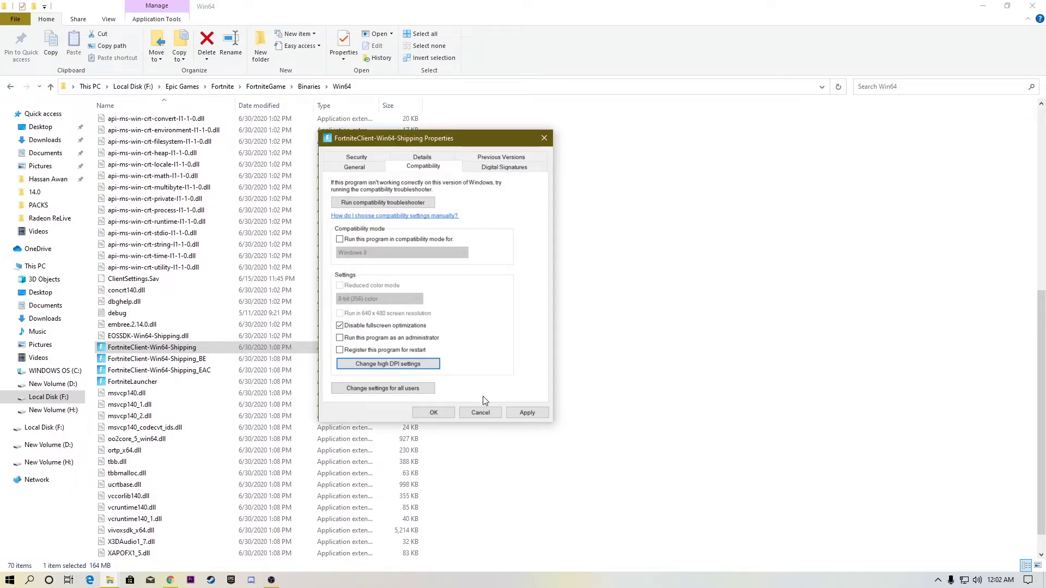
{"action": "left_click", "coordinate": [531, 413]}
{"action": "left_click", "coordinate": [434, 413]}
Disable fullscreen optimizations for FortniteClient-Win64-Shipping_BE and override its high DPI scaling with scaling performed by Application
{"action": "left_click", "coordinate": [185, 358]}
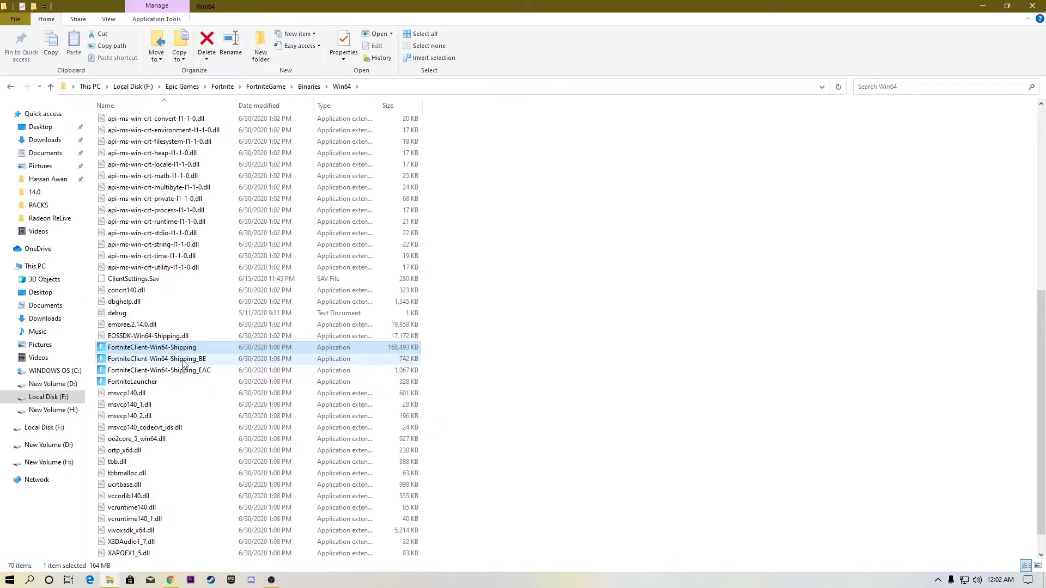
{"action": "right_click", "coordinate": [185, 358]}
{"action": "left_click", "coordinate": [197, 351]}
{"action": "left_click", "coordinate": [254, 312]}
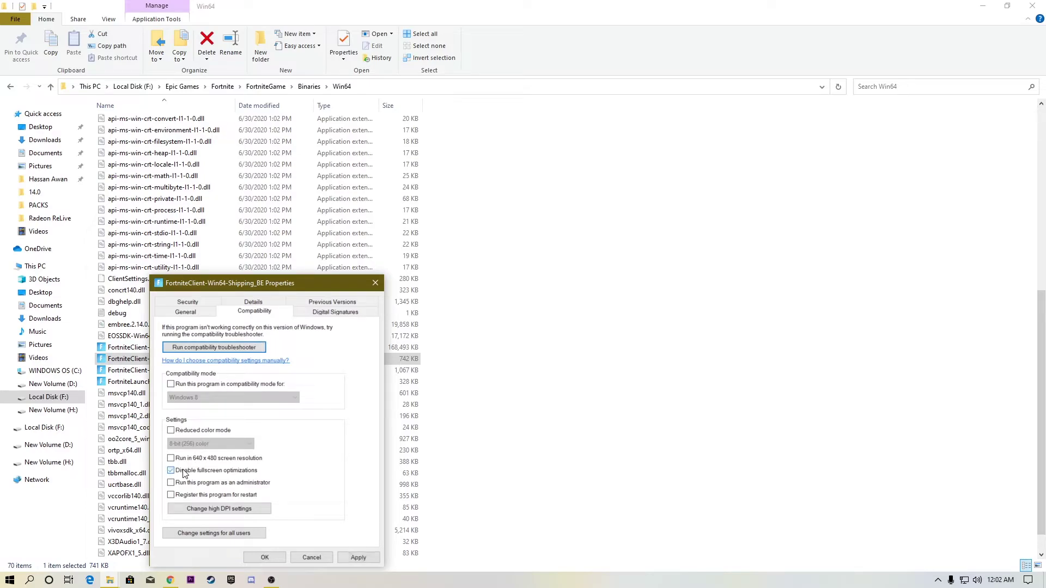
{"action": "left_click", "coordinate": [216, 508]}
{"action": "left_click", "coordinate": [212, 488]}
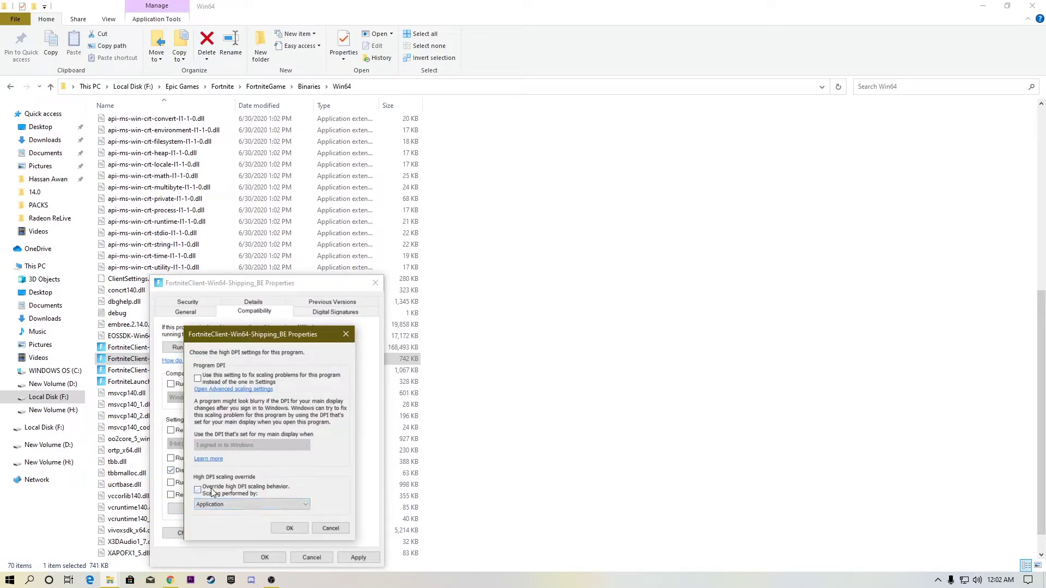
{"action": "left_click", "coordinate": [284, 529]}
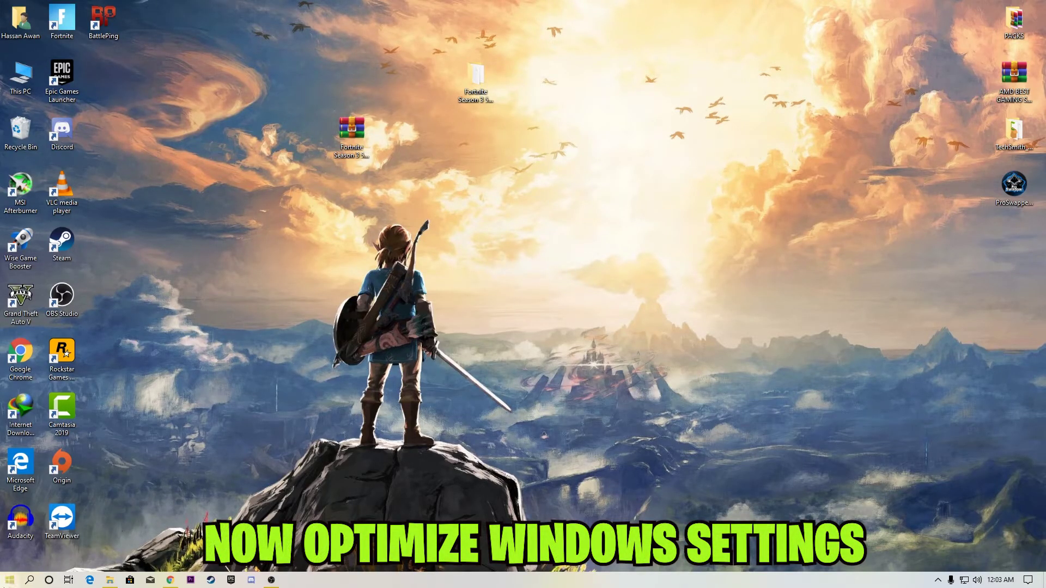
Open the Apps & features page in Windows Settings
{"action": "left_click", "coordinate": [9, 579]}
{"action": "left_click", "coordinate": [5, 528]}
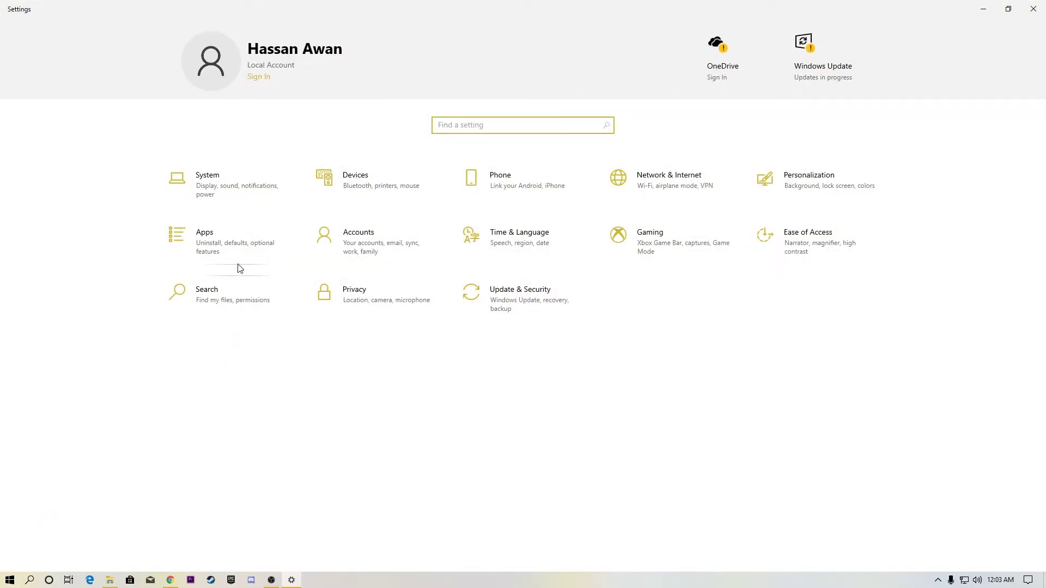
{"action": "left_click", "coordinate": [238, 237]}
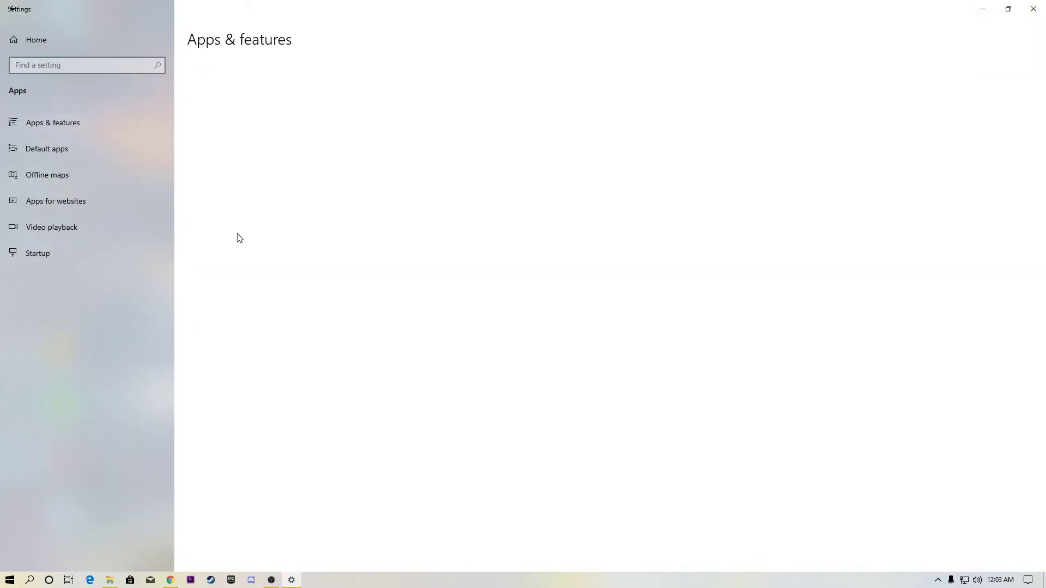
Find Xbox Live in the installed apps list and uninstall it
{"action": "scroll", "coordinate": [261, 323], "scroll_direction": "down", "scroll_amount": 4}
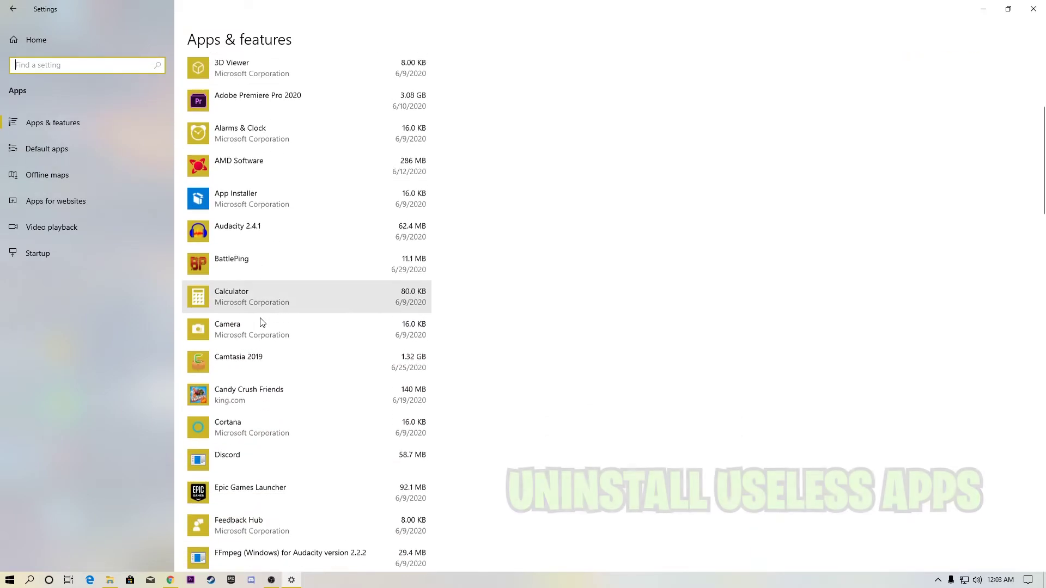
{"action": "scroll", "coordinate": [261, 323], "scroll_direction": "down", "scroll_amount": 20}
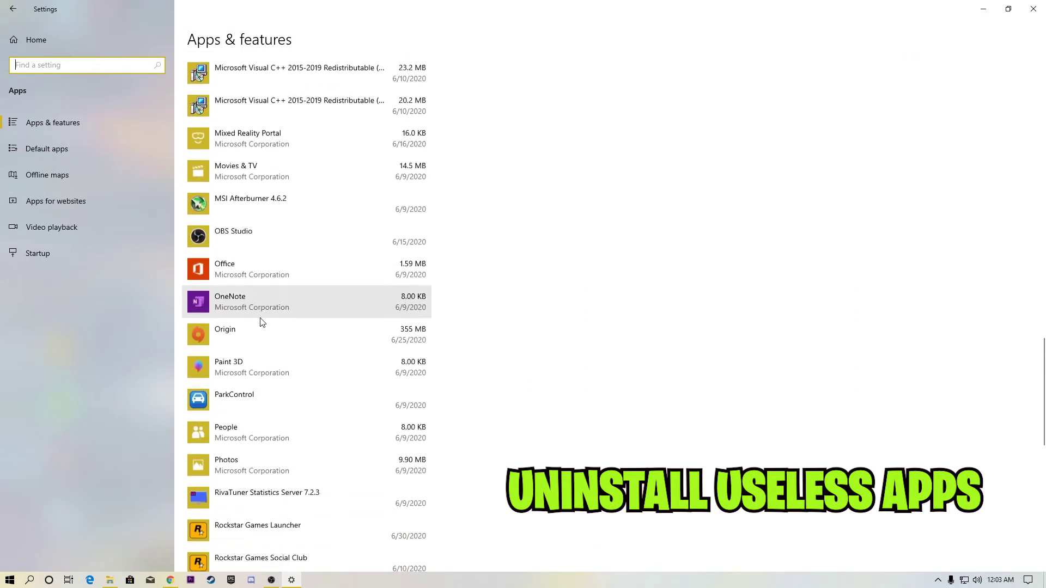
{"action": "scroll", "coordinate": [267, 343], "scroll_direction": "down", "scroll_amount": 6}
{"action": "scroll", "coordinate": [274, 362], "scroll_direction": "up", "scroll_amount": 3}
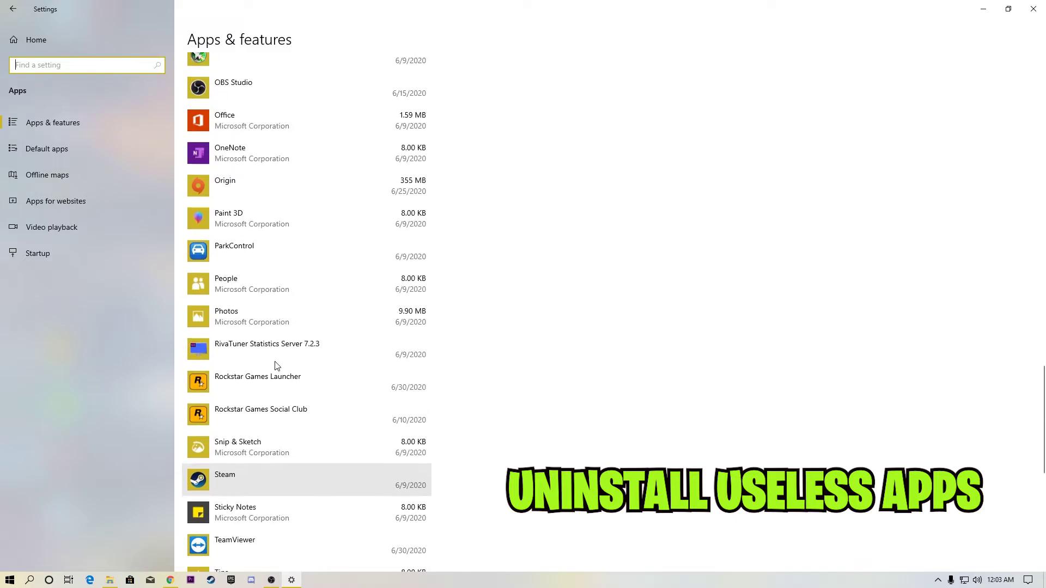
{"action": "scroll", "coordinate": [274, 363], "scroll_direction": "down", "scroll_amount": 8}
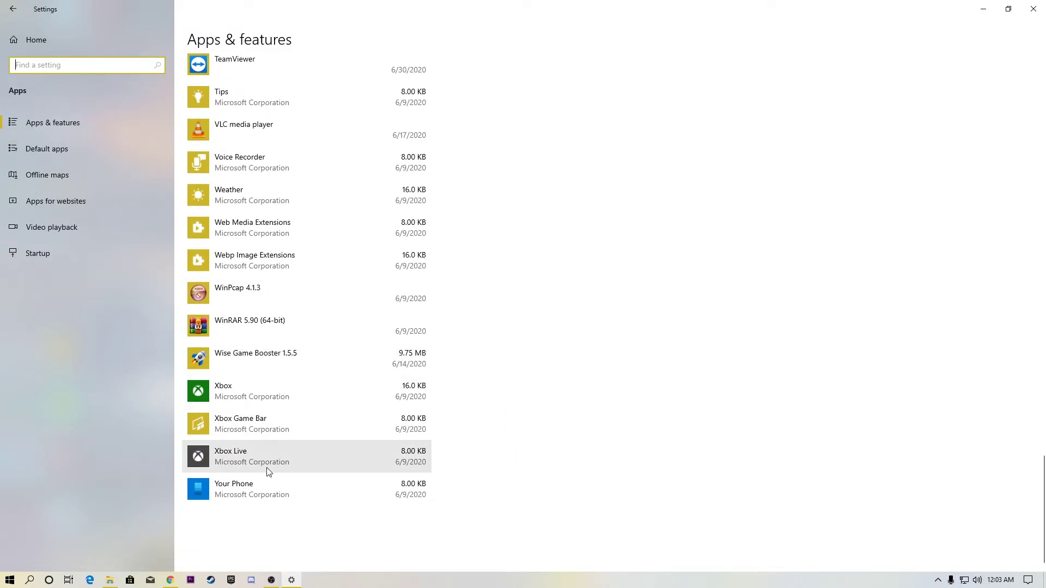
{"action": "left_click", "coordinate": [269, 472]}
{"action": "left_click", "coordinate": [404, 505]}
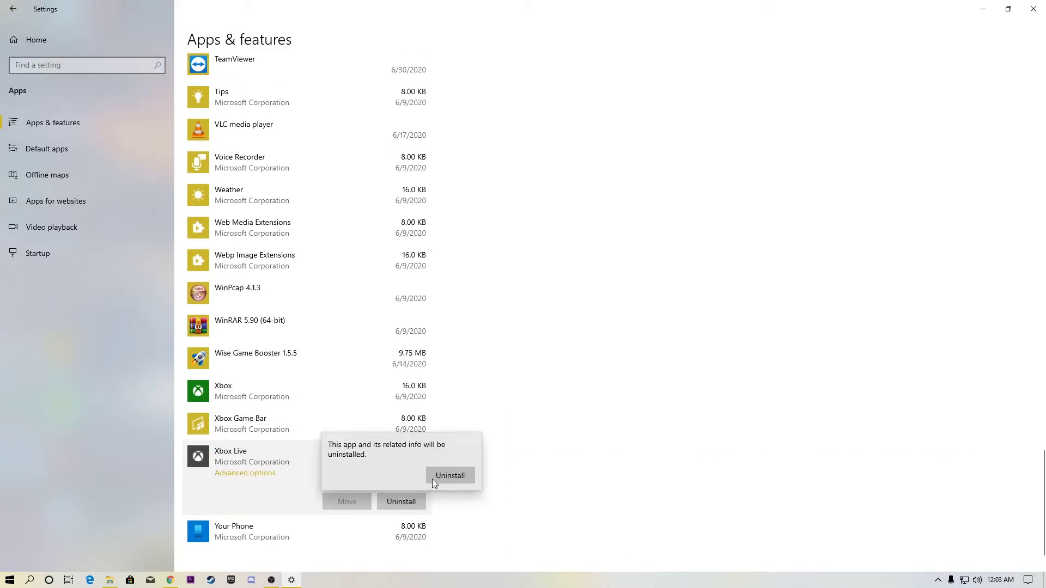
{"action": "left_click", "coordinate": [448, 476]}
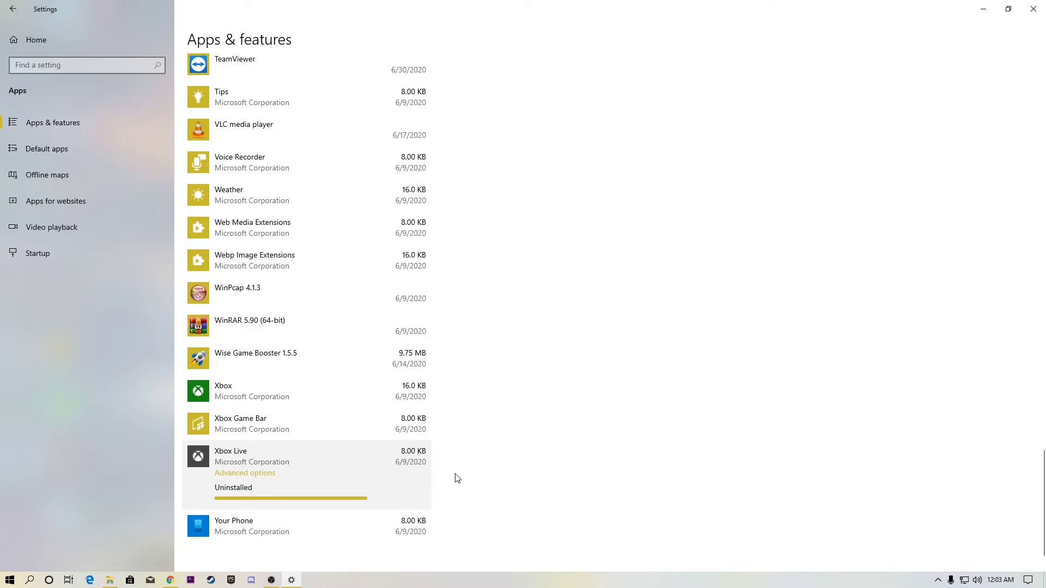
Uninstall the Xbox app, checking the entry for Xbox Game Bar first
{"action": "left_click", "coordinate": [283, 420]}
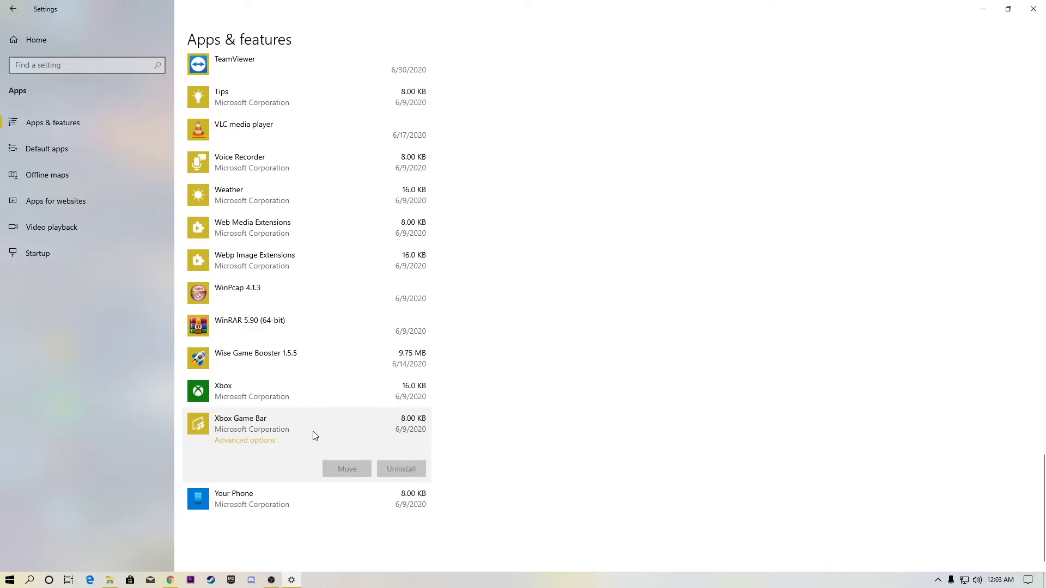
{"action": "left_click", "coordinate": [260, 385]}
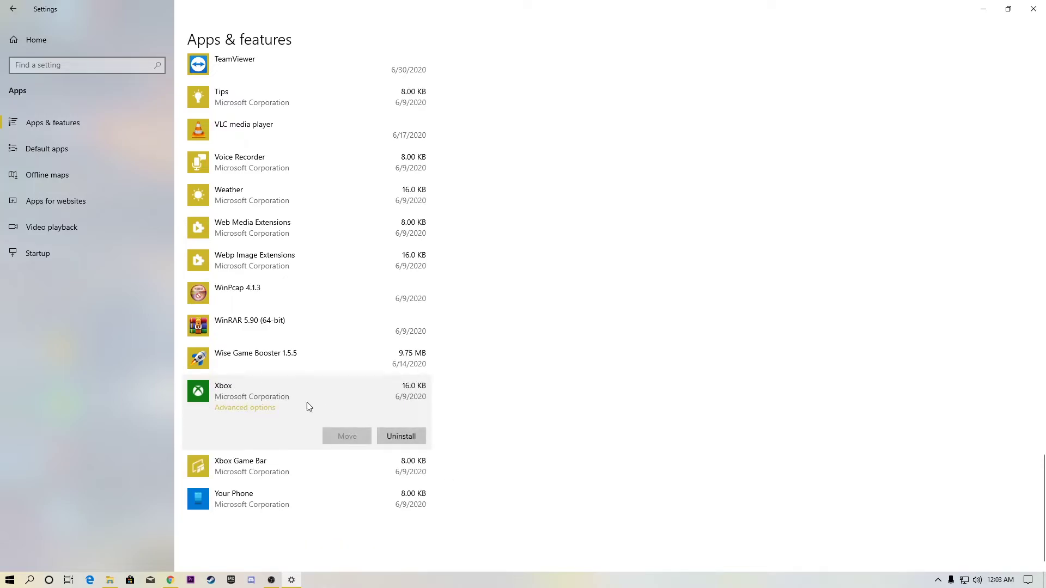
{"action": "left_click", "coordinate": [390, 437]}
{"action": "left_click", "coordinate": [442, 413]}
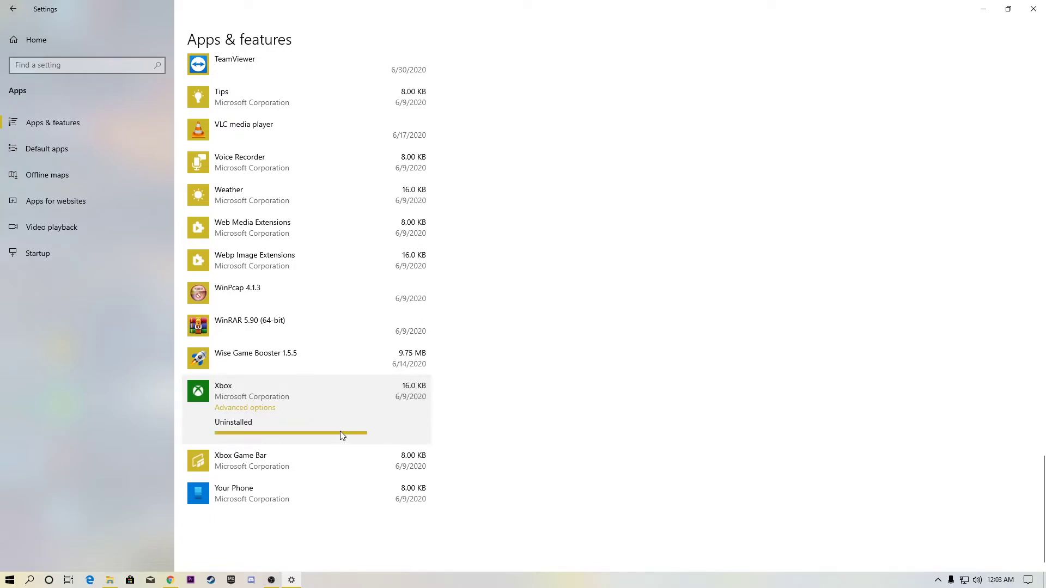
Review the General privacy options and the Notifications app permissions in the Privacy settings
{"action": "left_click", "coordinate": [47, 44]}
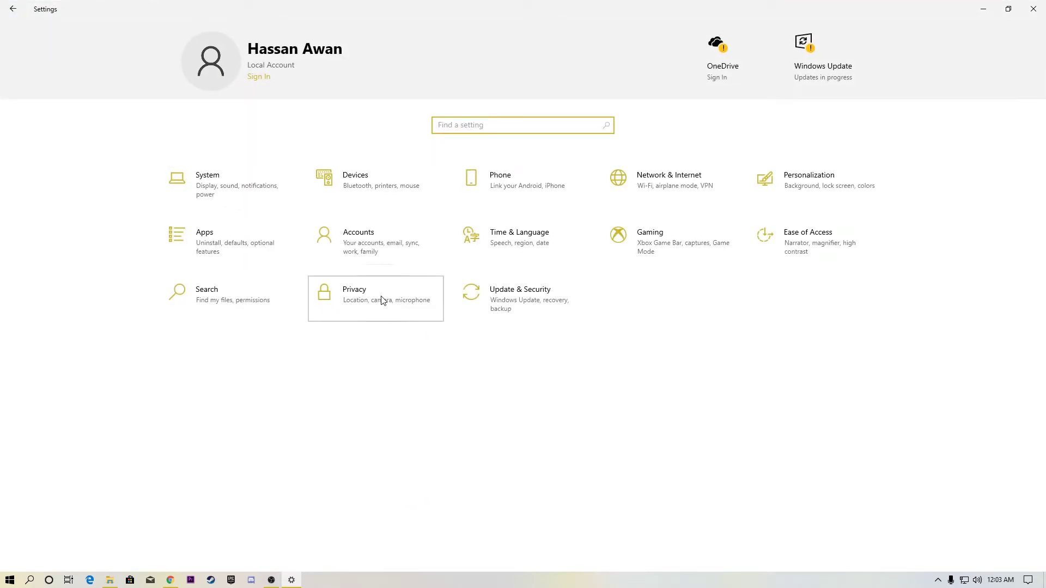
{"action": "left_click", "coordinate": [382, 299]}
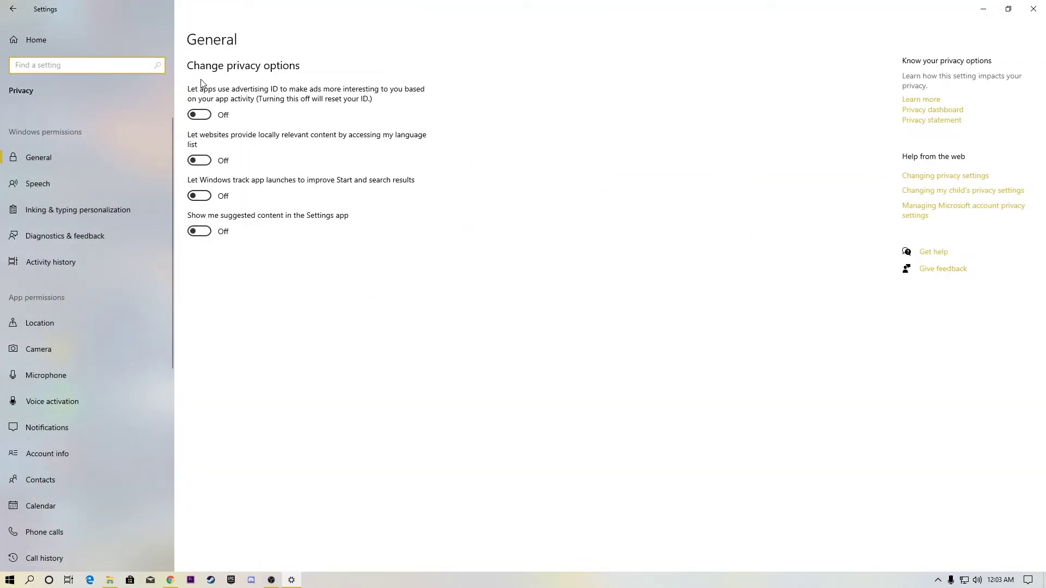
{"action": "scroll", "coordinate": [66, 369], "scroll_direction": "down", "scroll_amount": 3}
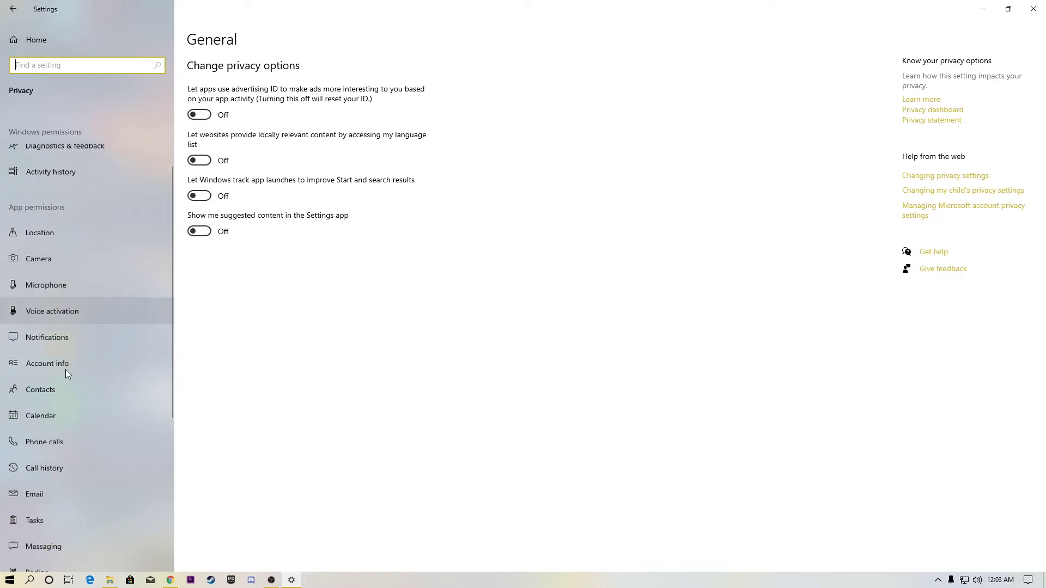
{"action": "left_click", "coordinate": [48, 288]}
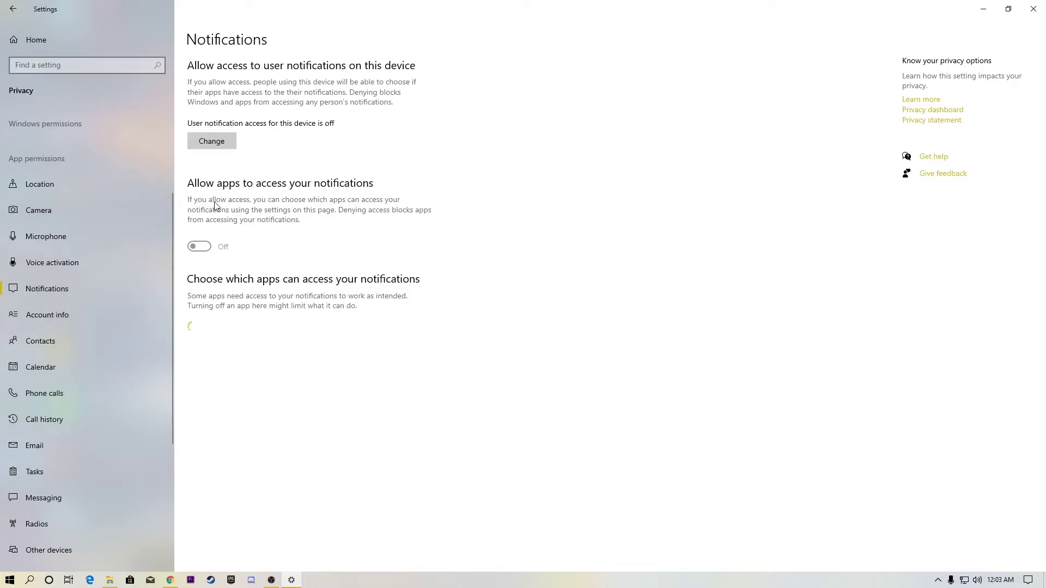
Make sure apps are not allowed to run in the background in the Privacy settings, and close Settings
{"action": "scroll", "coordinate": [81, 338], "scroll_direction": "down", "scroll_amount": 3}
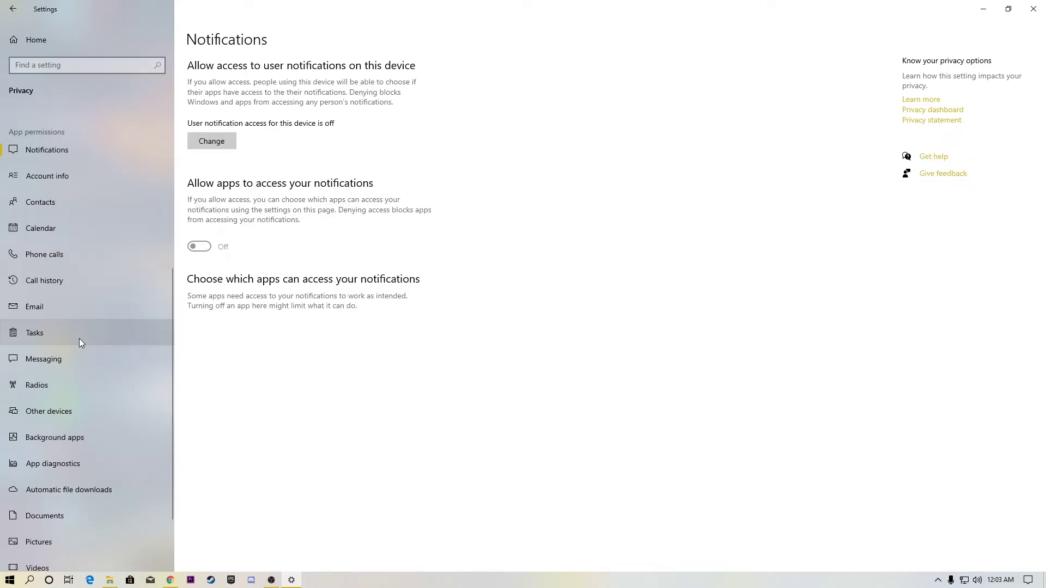
{"action": "left_click", "coordinate": [52, 441]}
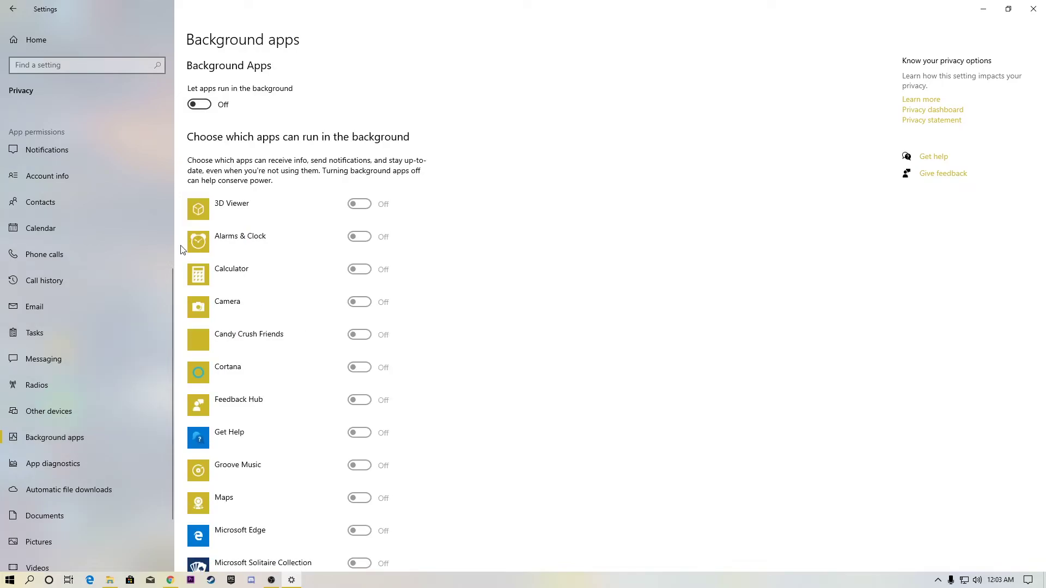
{"action": "left_click", "coordinate": [206, 108]}
{"action": "left_click", "coordinate": [199, 105]}
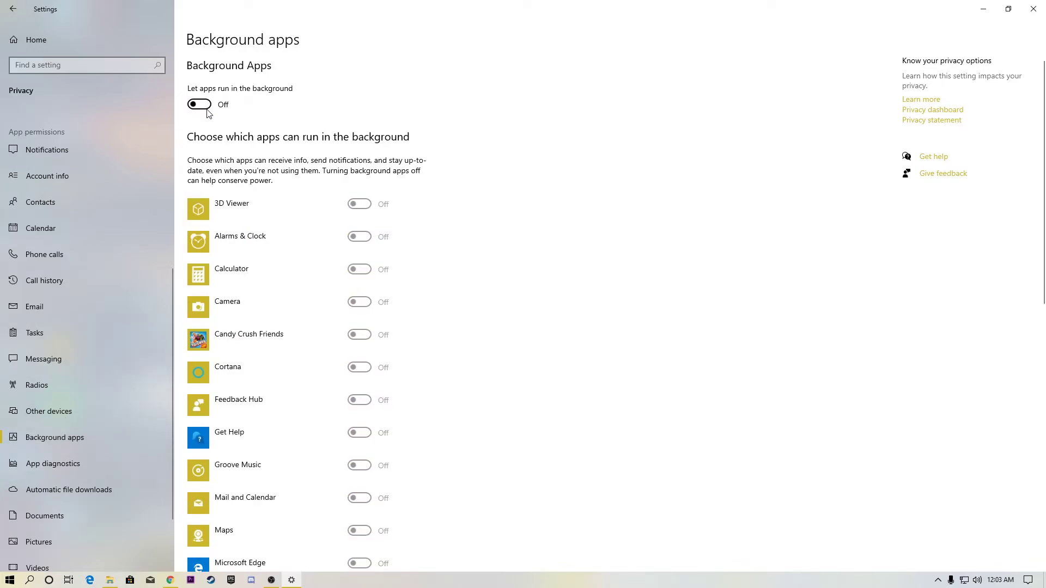
{"action": "scroll", "coordinate": [110, 230], "scroll_direction": "up", "scroll_amount": 4}
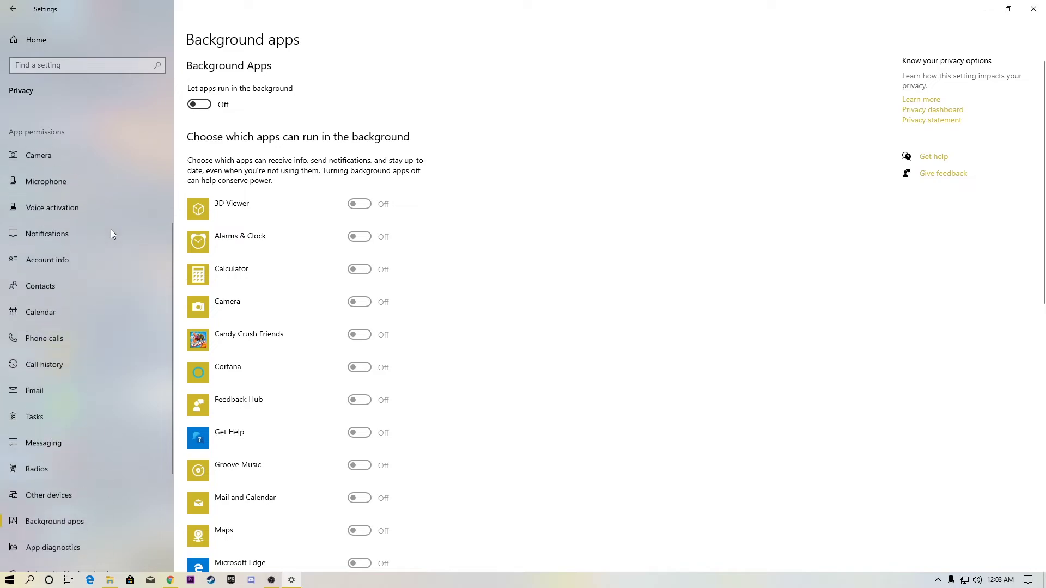
{"action": "left_click", "coordinate": [1033, 9]}
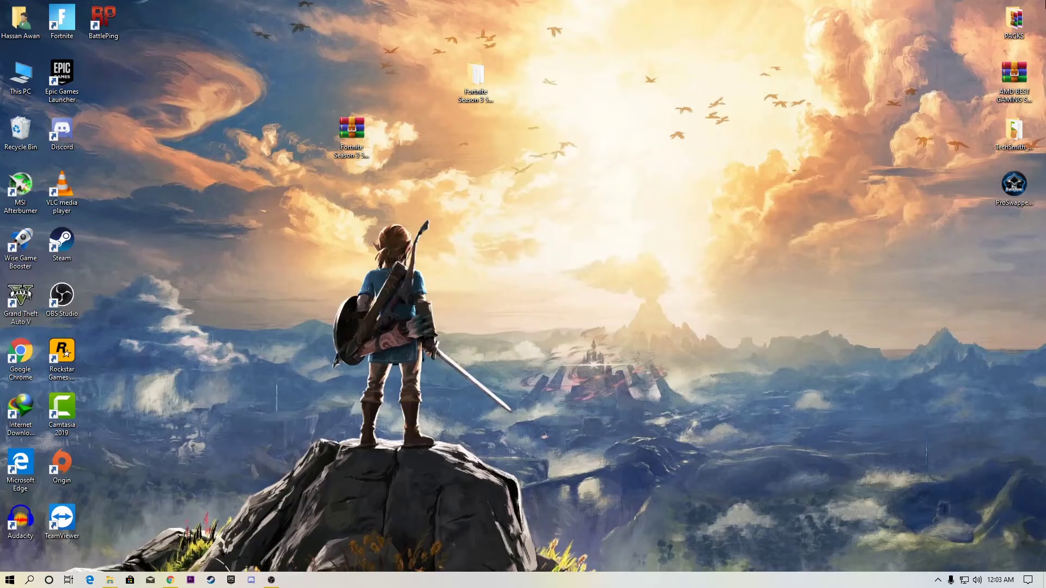
Open Graphics settings from the desktop's display settings and dismiss the file browser for adding an app
{"action": "right_click", "coordinate": [652, 136]}
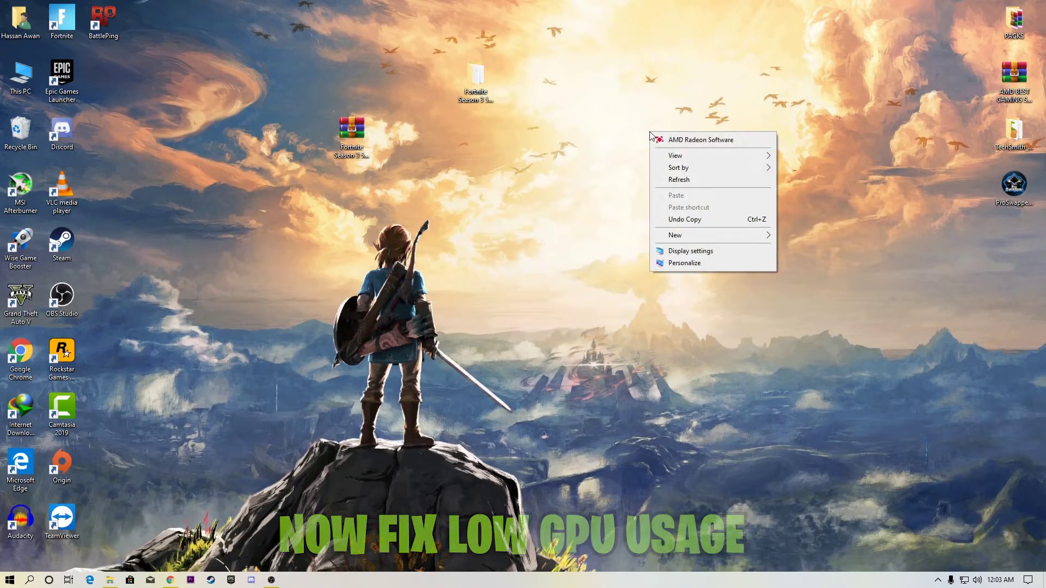
{"action": "left_click", "coordinate": [681, 252]}
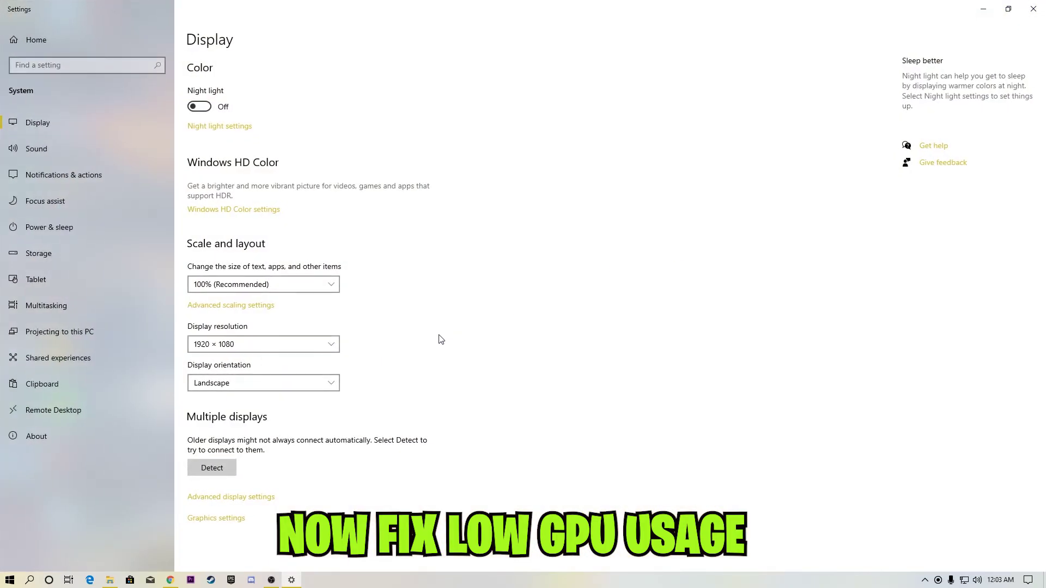
{"action": "left_click", "coordinate": [203, 519]}
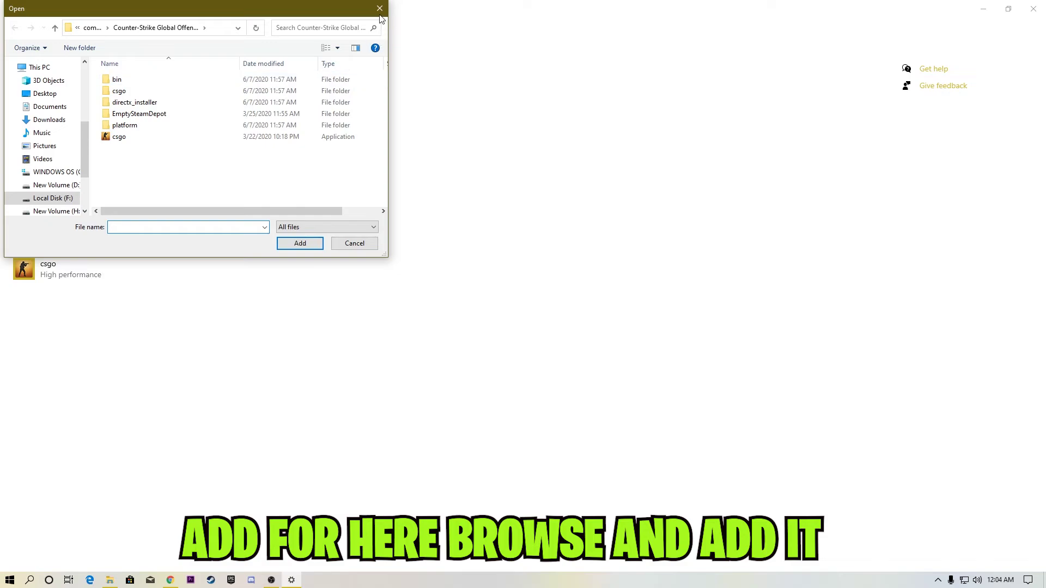
{"action": "left_click", "coordinate": [380, 15]}
Save High performance as the graphics preference for Fortnite and close Settings
{"action": "left_click", "coordinate": [46, 205]}
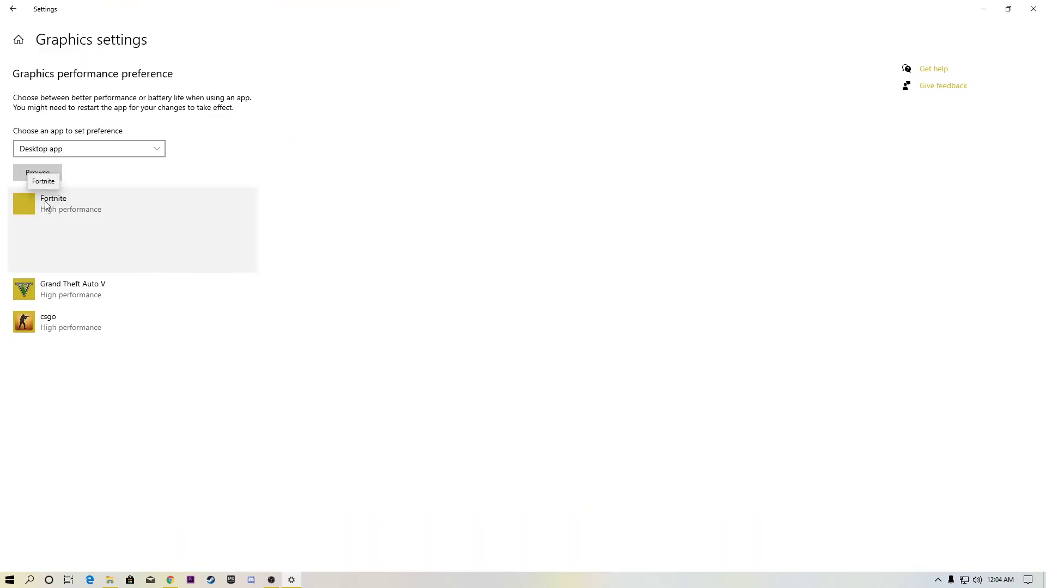
{"action": "left_click", "coordinate": [168, 259]}
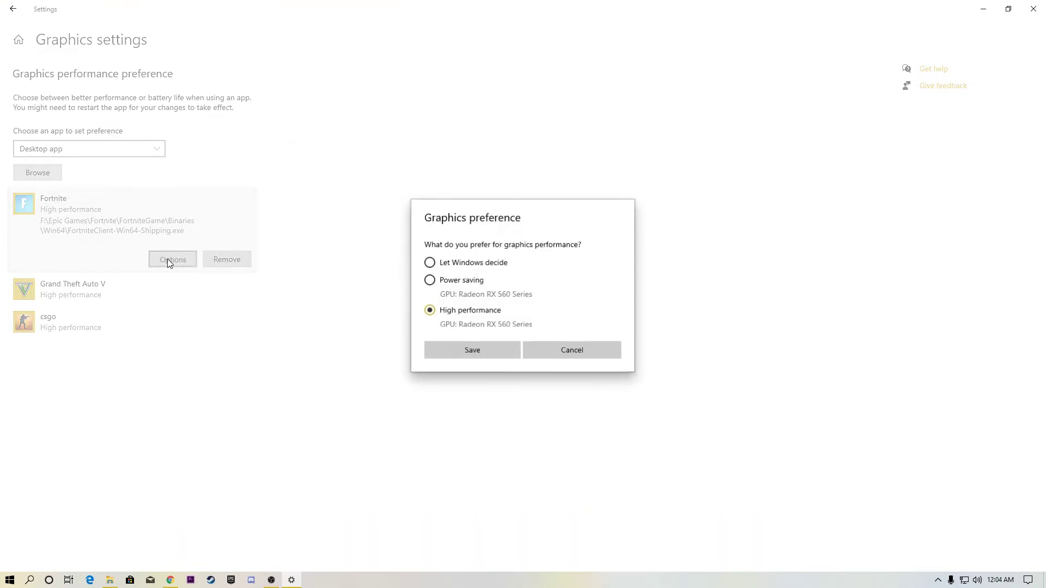
{"action": "left_click", "coordinate": [482, 355]}
{"action": "left_click", "coordinate": [1034, 9]}
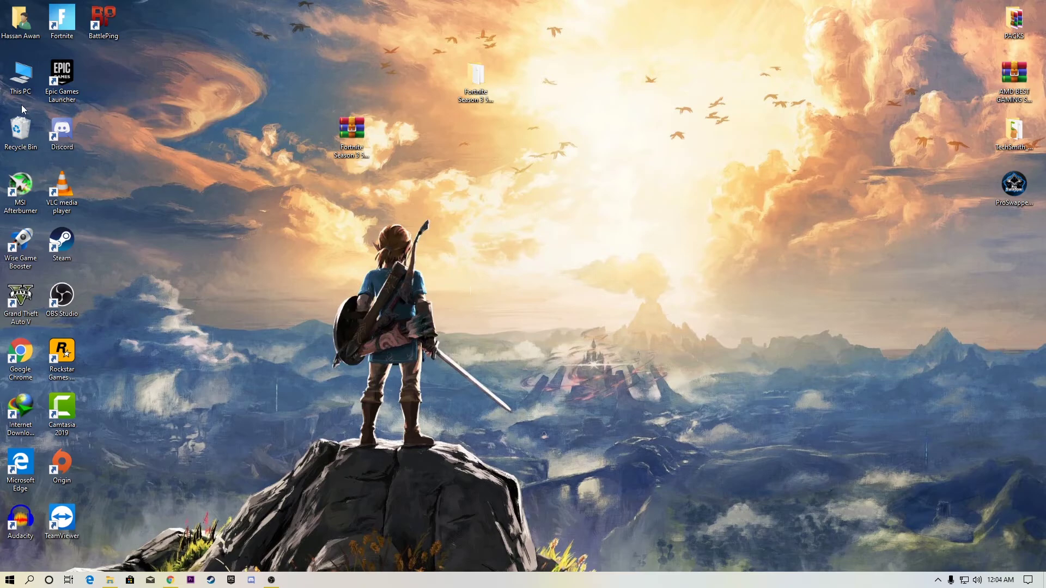
Set Windows visual effects to Adjust for best performance through This PC's advanced system settings, and confirm
{"action": "right_click", "coordinate": [3, 82]}
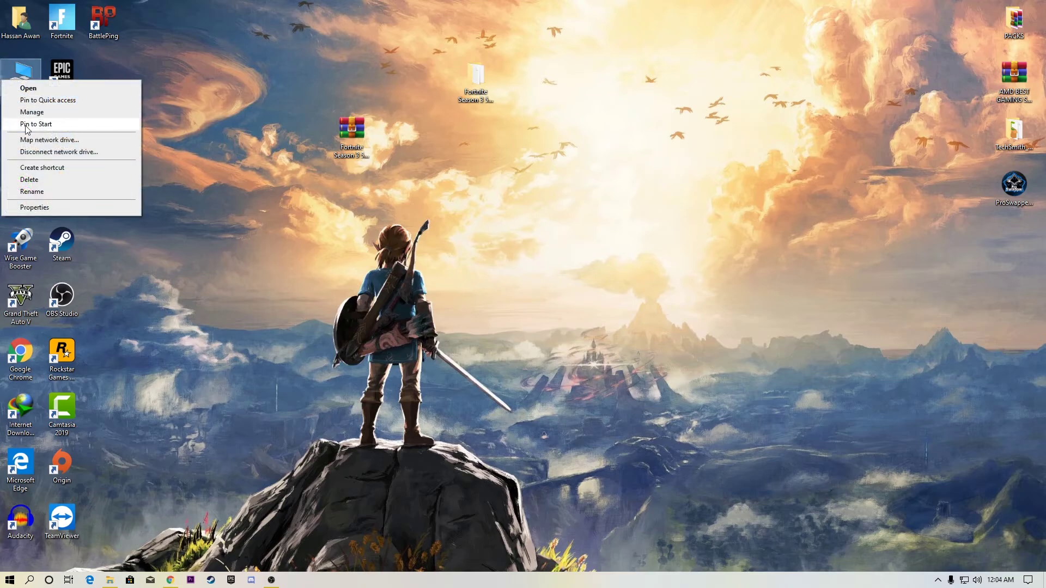
{"action": "left_click", "coordinate": [35, 208]}
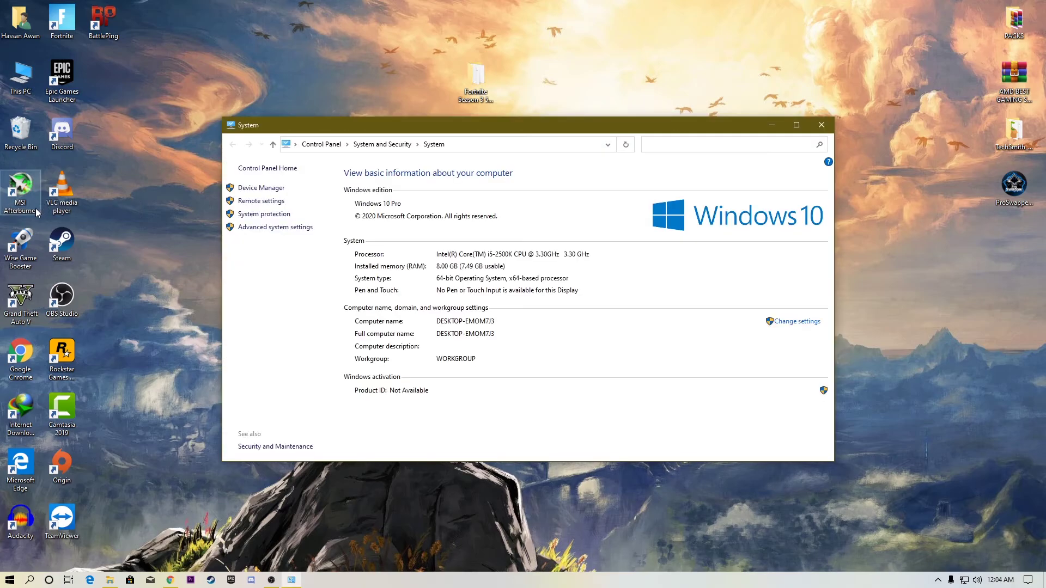
{"action": "left_click", "coordinate": [267, 228]}
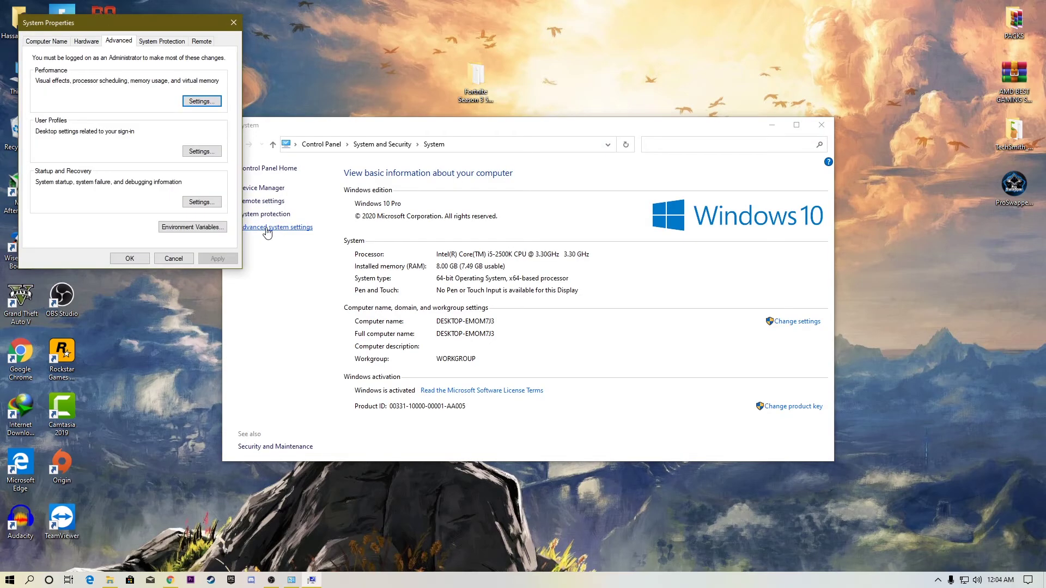
{"action": "left_click", "coordinate": [201, 101]}
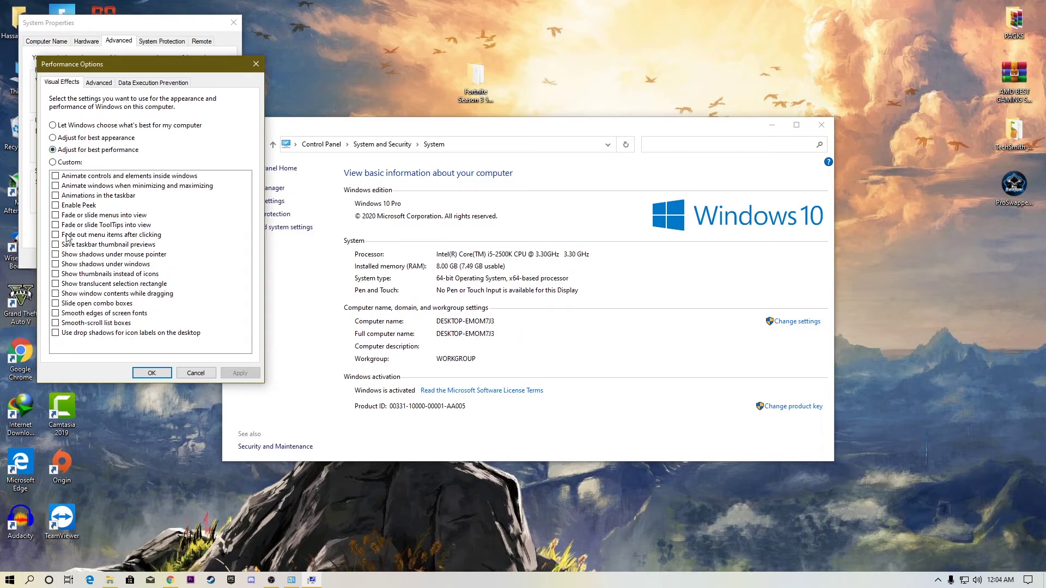
{"action": "left_click", "coordinate": [147, 374]}
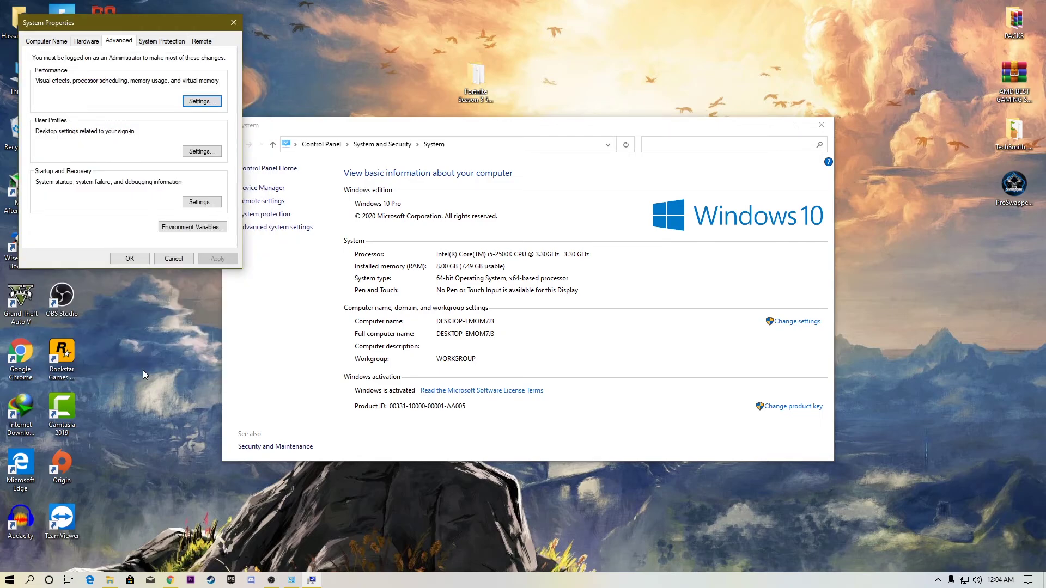
{"action": "left_click", "coordinate": [130, 259]}
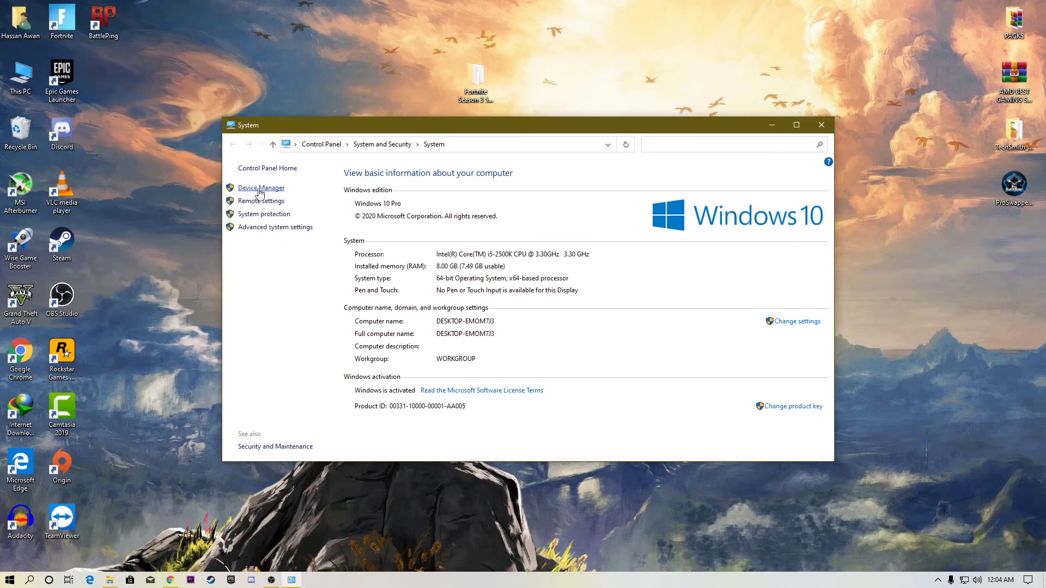
Open Device Manager from the System window and select the System devices category
{"action": "left_click", "coordinate": [261, 188]}
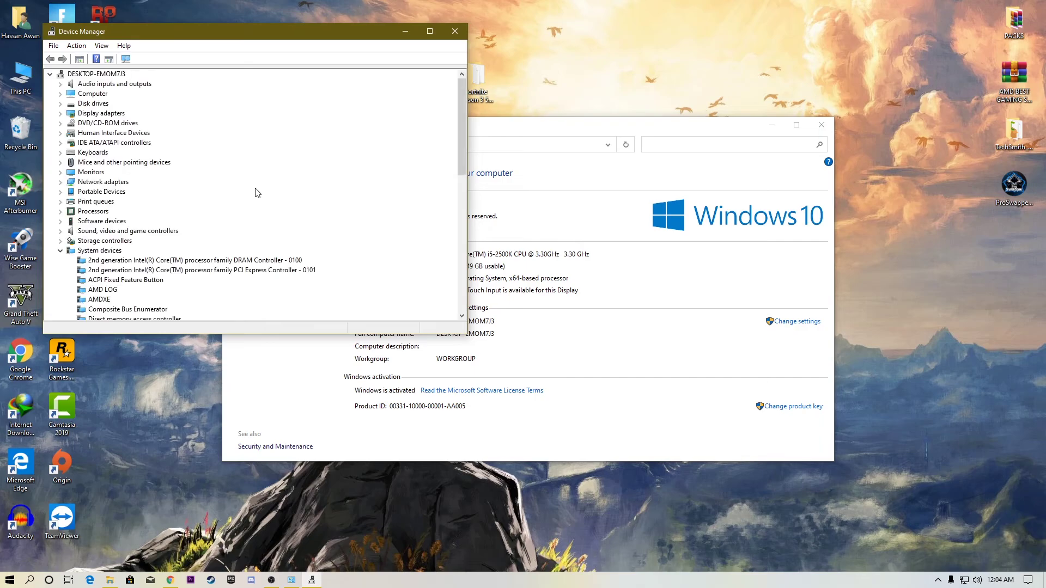
{"action": "scroll", "coordinate": [211, 194], "scroll_direction": "down", "scroll_amount": 3}
{"action": "left_click", "coordinate": [93, 162]}
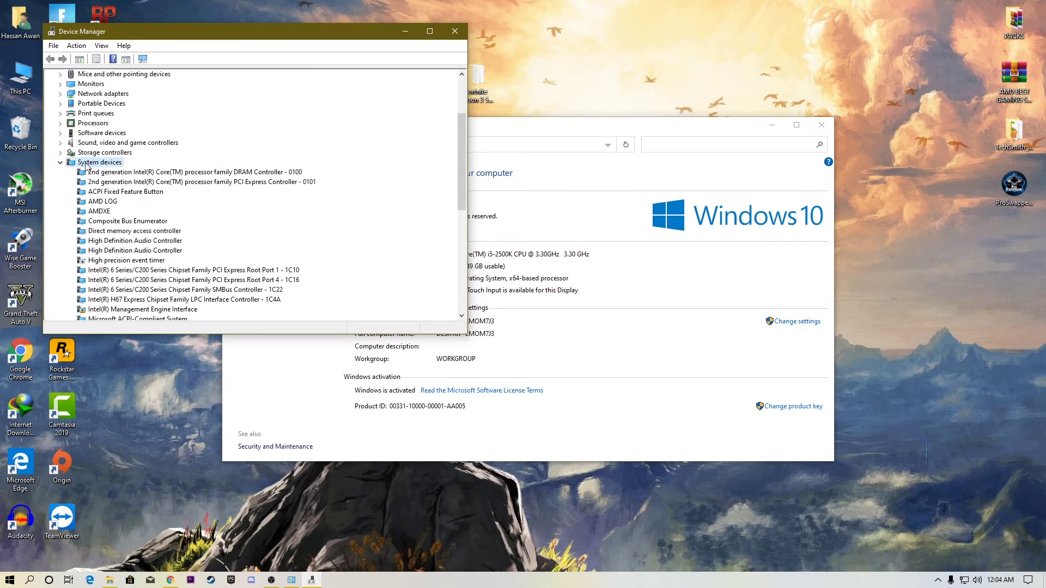